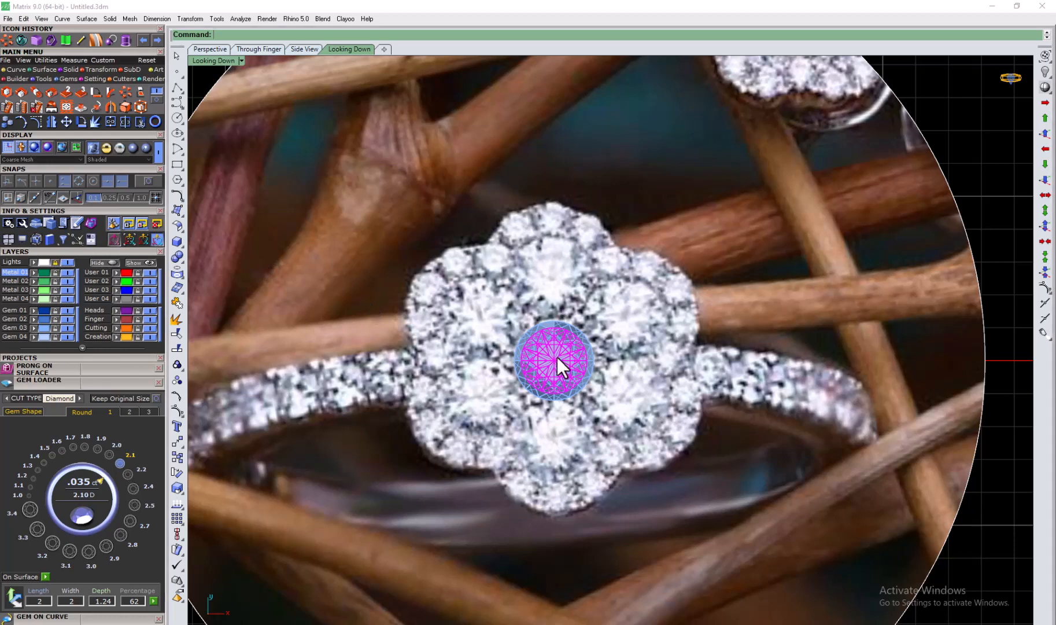
# Step: Place a slightly smaller copy of the centre gem over the stone directly above it in the reference photo
pyautogui.click(564, 346)
pyautogui.click(590, 385)
pyautogui.moveTo(555, 359); pyautogui.dragTo(555, 280)
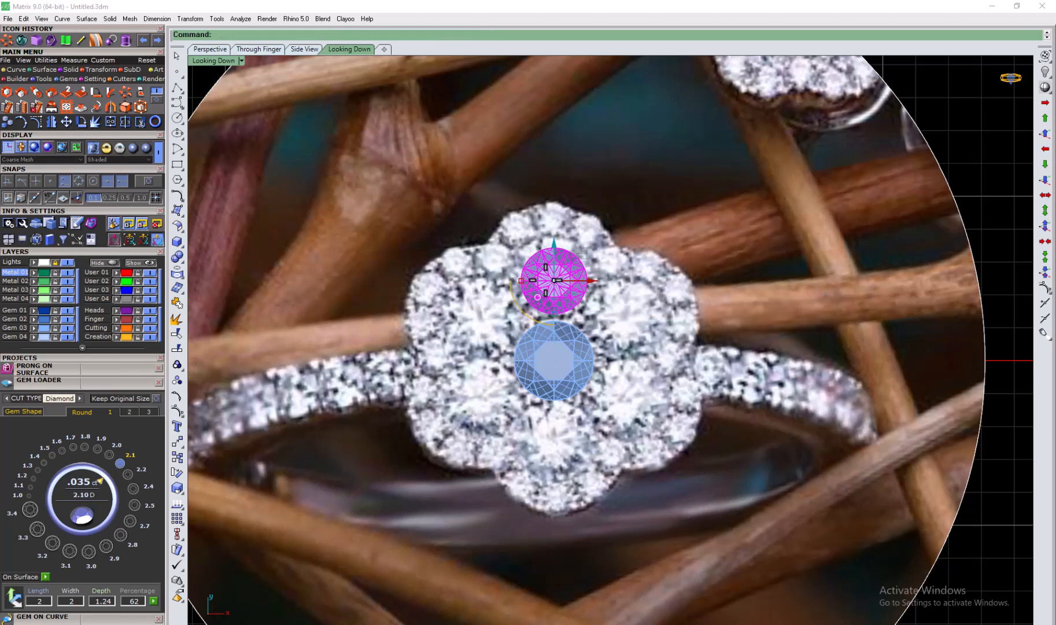
# Step: Polar-array the upper gem around the centre gem with 6 items over 360 degrees
pyautogui.click(81, 92)
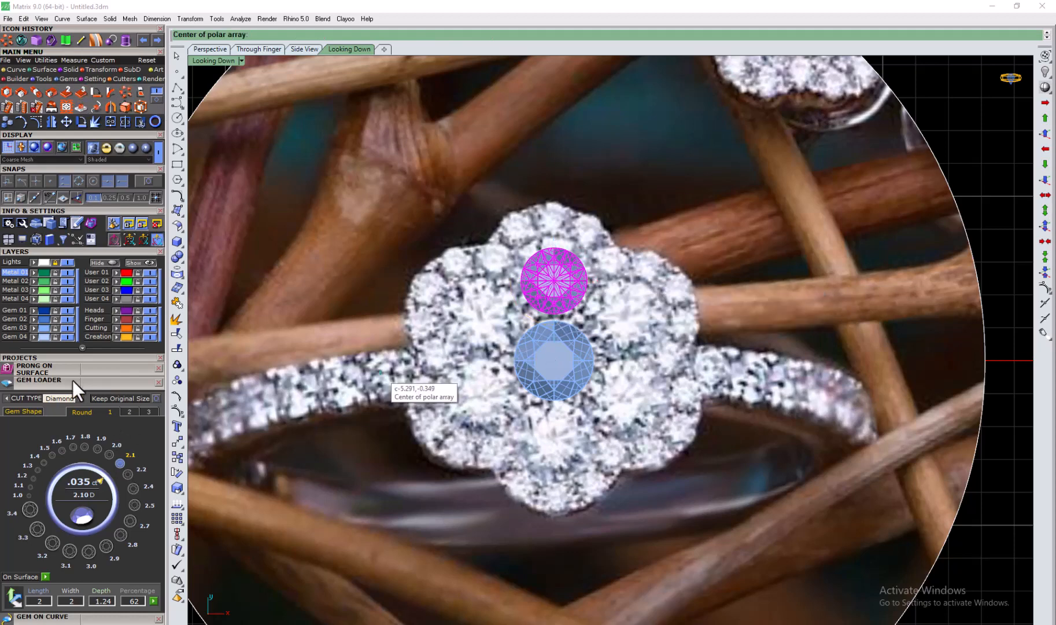
pyautogui.click(554, 361)
pyautogui.press('Return')
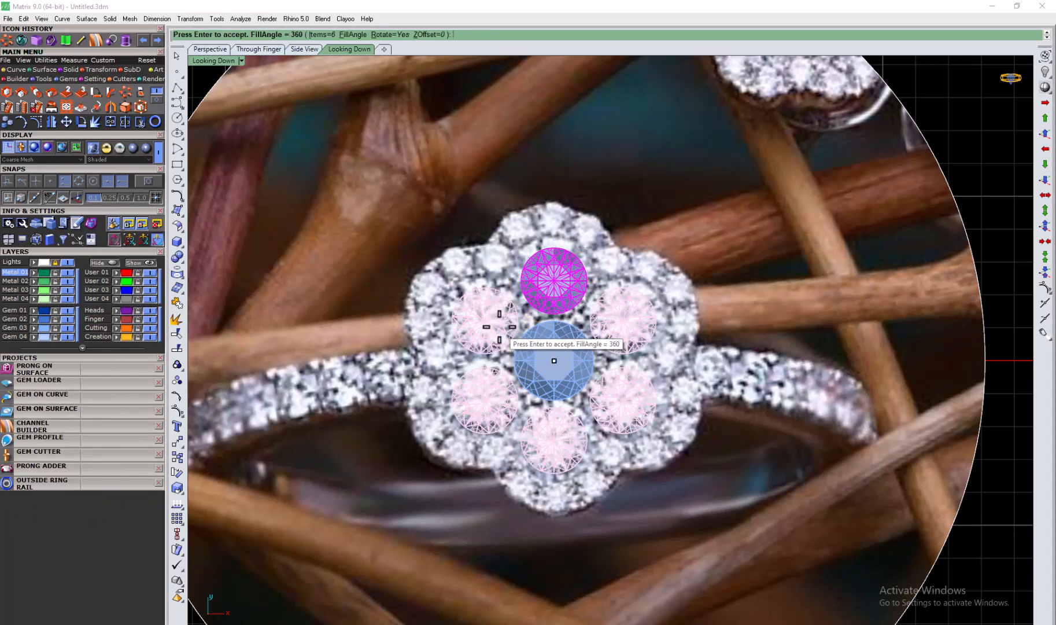
pyautogui.press('Return')
pyautogui.click(495, 324)
pyautogui.click(502, 288)
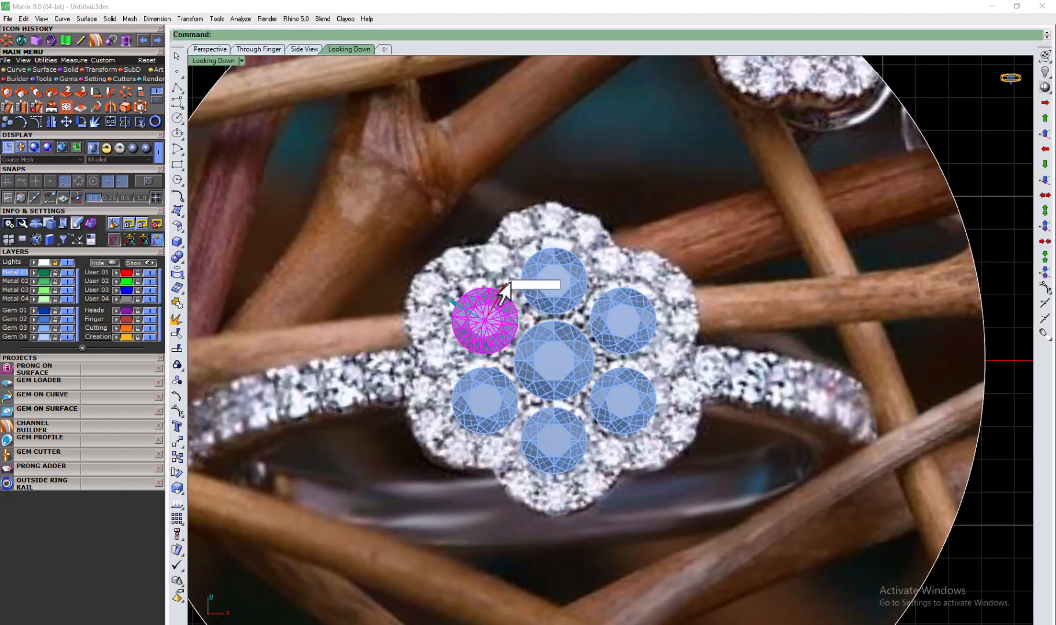
pyautogui.press('Escape')
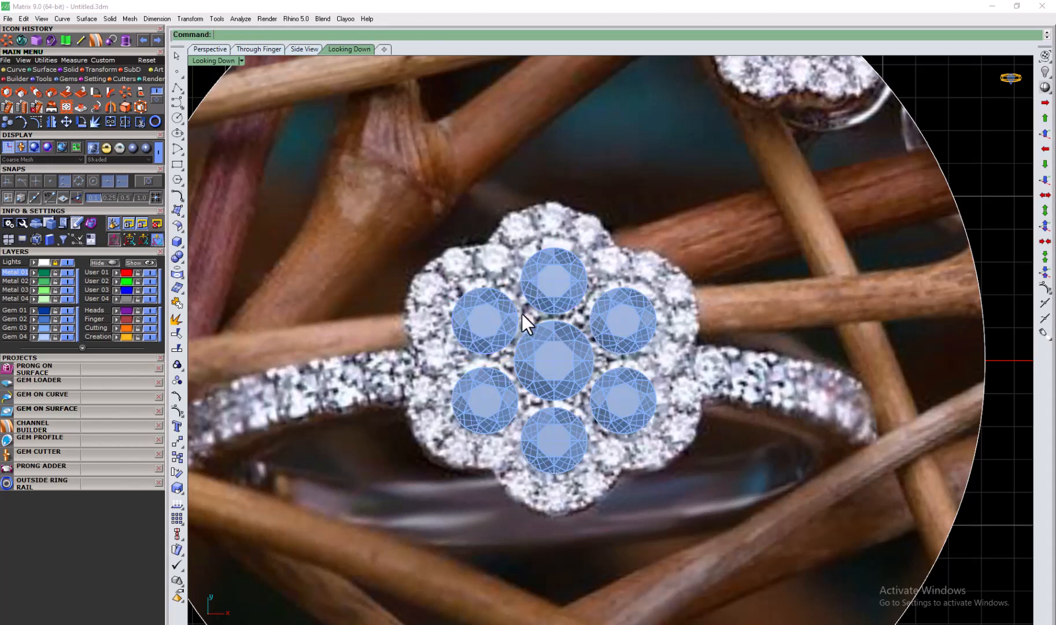
# Step: Move the uppermost outer gem -0.1 mm vertically, toward the centre gem
pyautogui.click(557, 263)
pyautogui.click(555, 247)
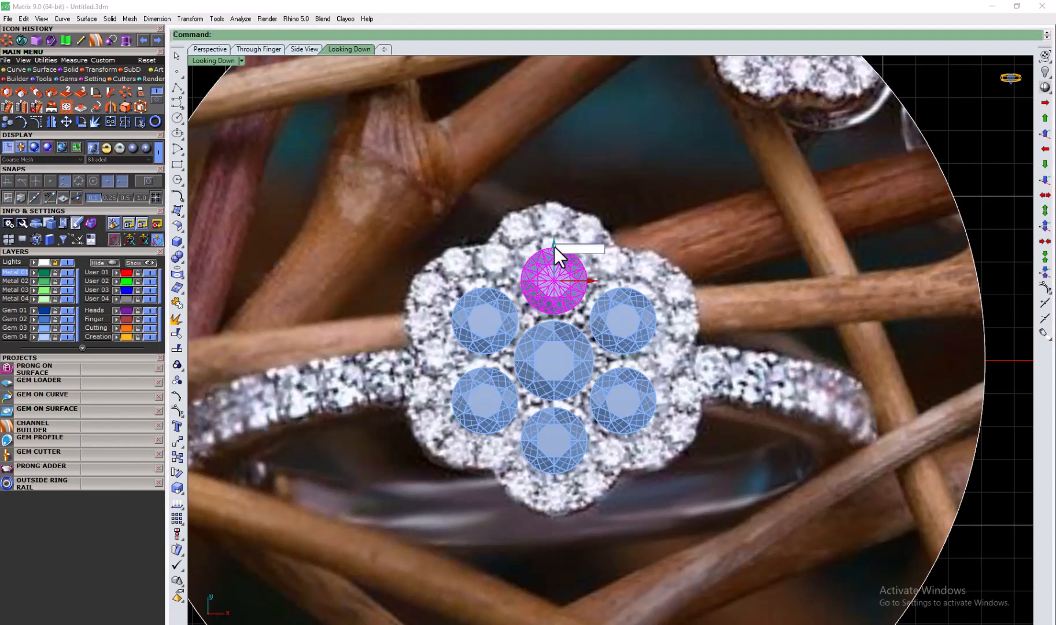
pyautogui.write('-0.1')
pyautogui.press('Return')
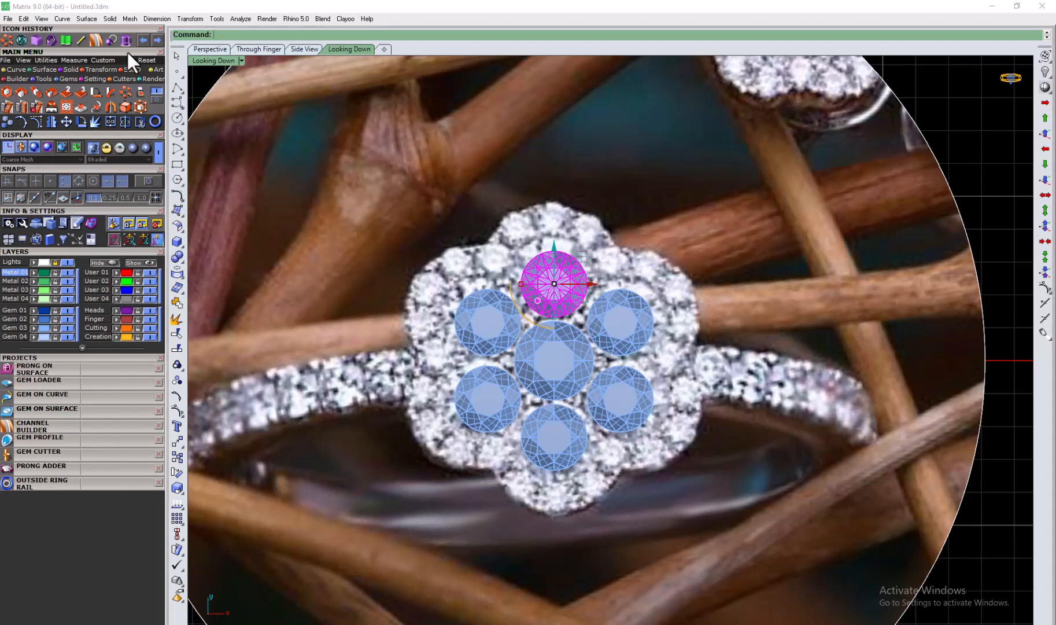
# Step: Create the outline circle of the uppermost outer gem with Gem Profile and repeat it around all six outer gems
pyautogui.click(23, 427)
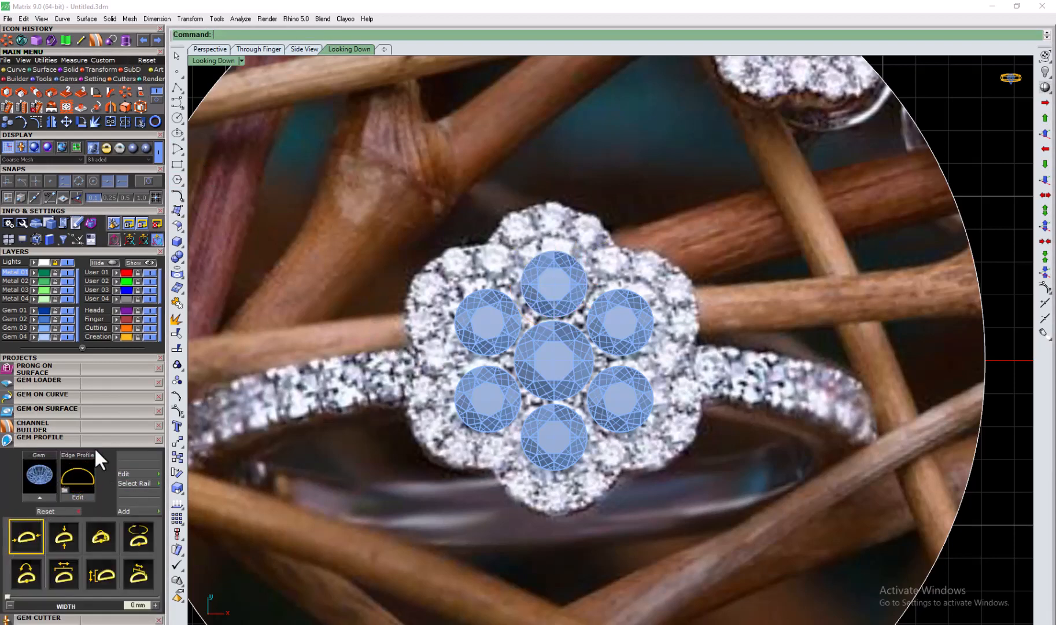
pyautogui.press('Escape')
pyautogui.click(532, 258)
pyautogui.click(555, 286)
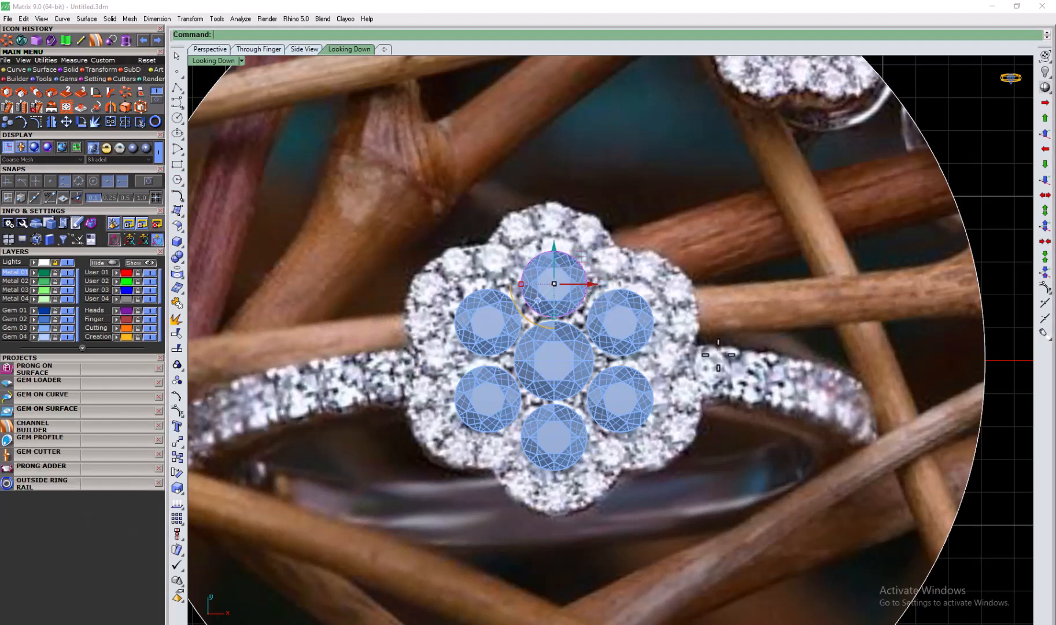
pyautogui.press('Escape')
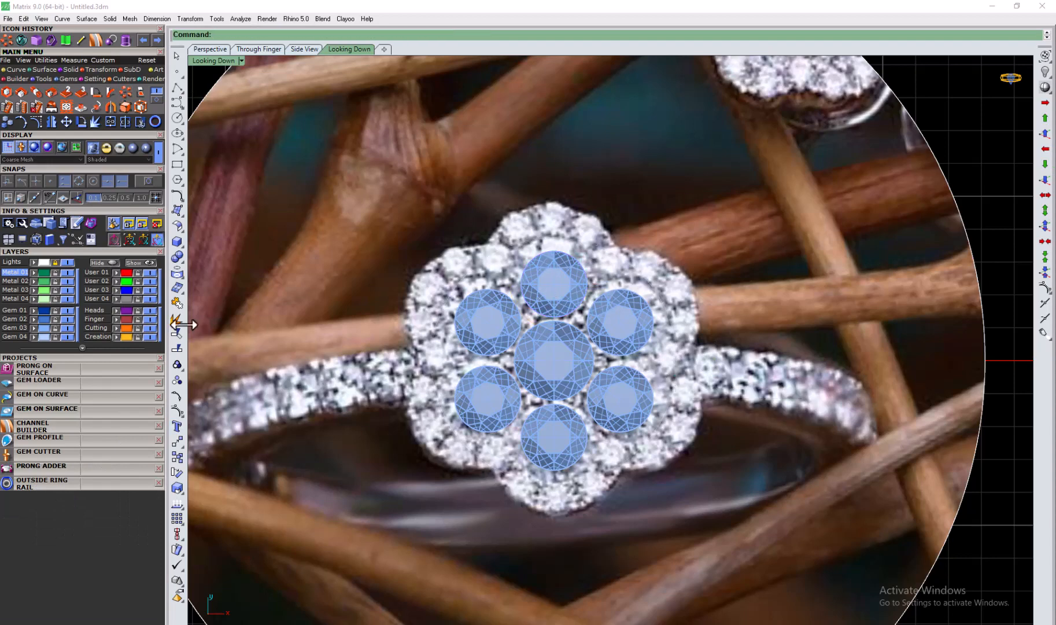
# Step: Hide the Gem 03 layer and offset the uppermost gem's outline circle outward by 0.2 mm
pyautogui.click(69, 327)
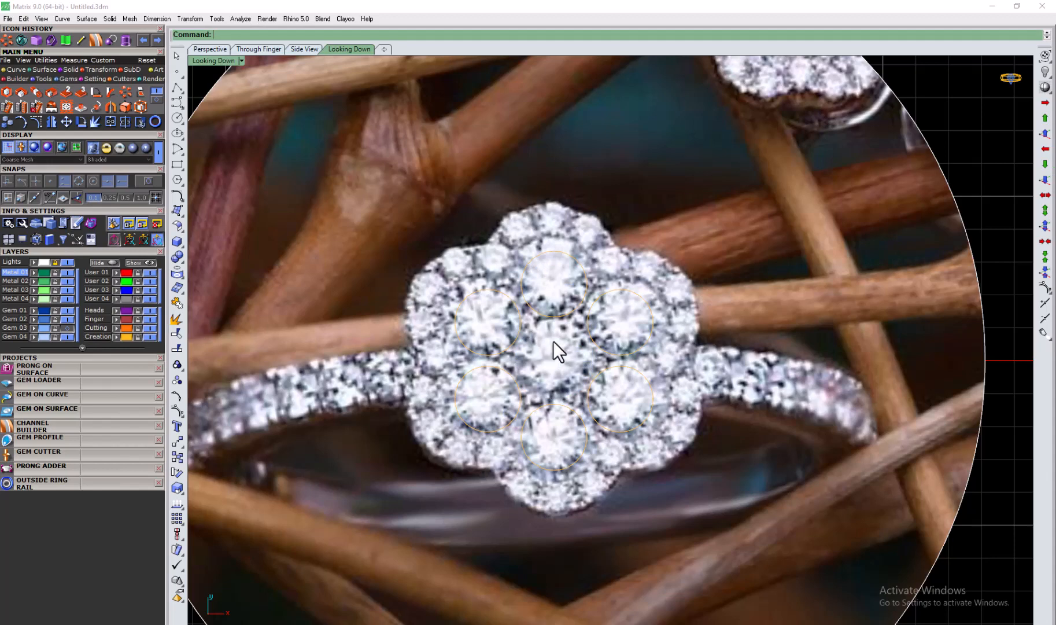
pyautogui.click(564, 319)
pyautogui.click(15, 68)
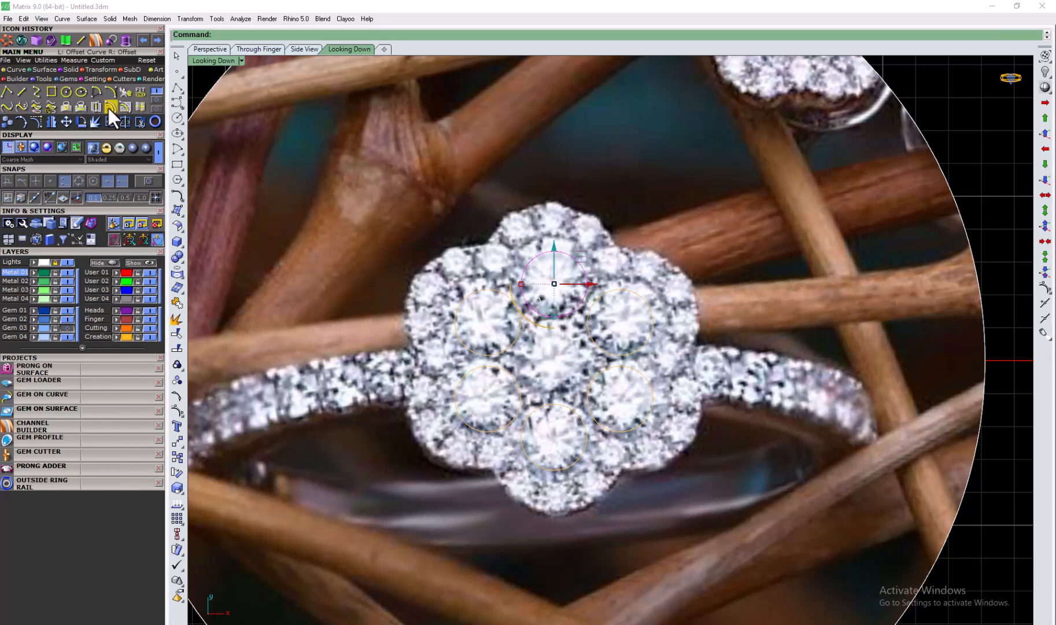
pyautogui.click(109, 107)
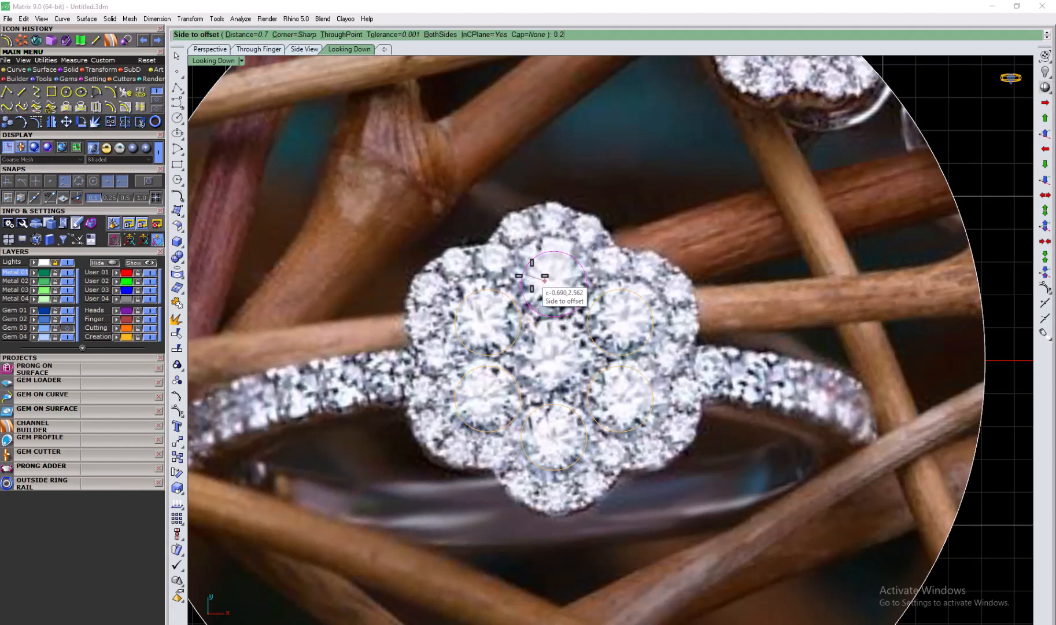
pyautogui.press('Return')
pyautogui.click(516, 250)
# Step: Offset the outline circles of the other five outer gems outward by the same 0.2 mm
pyautogui.click(490, 291)
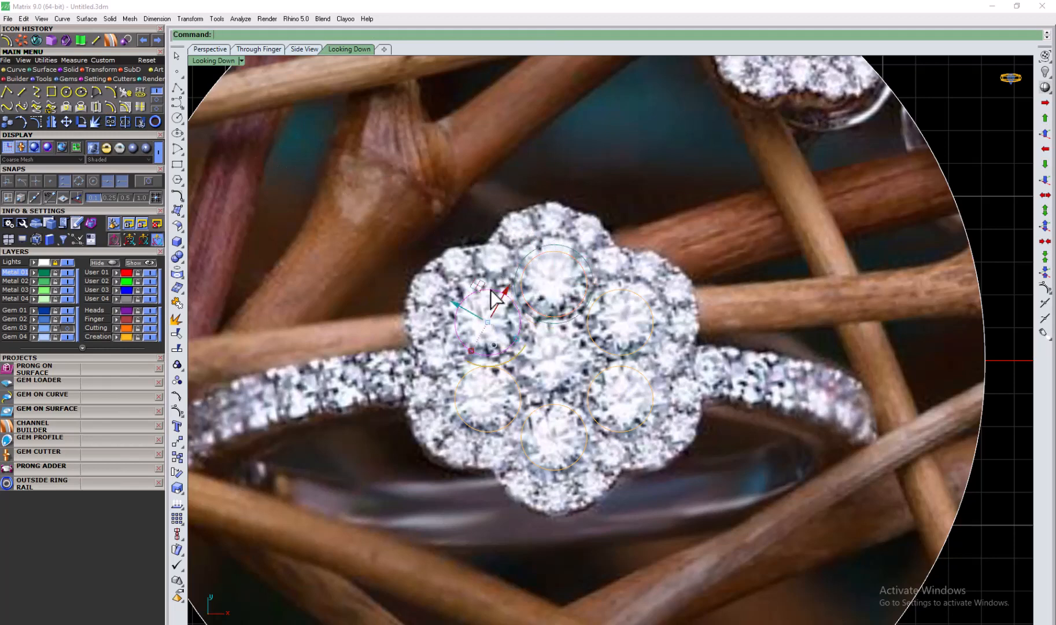
pyautogui.press('Return')
pyautogui.click(450, 280)
pyautogui.click(513, 379)
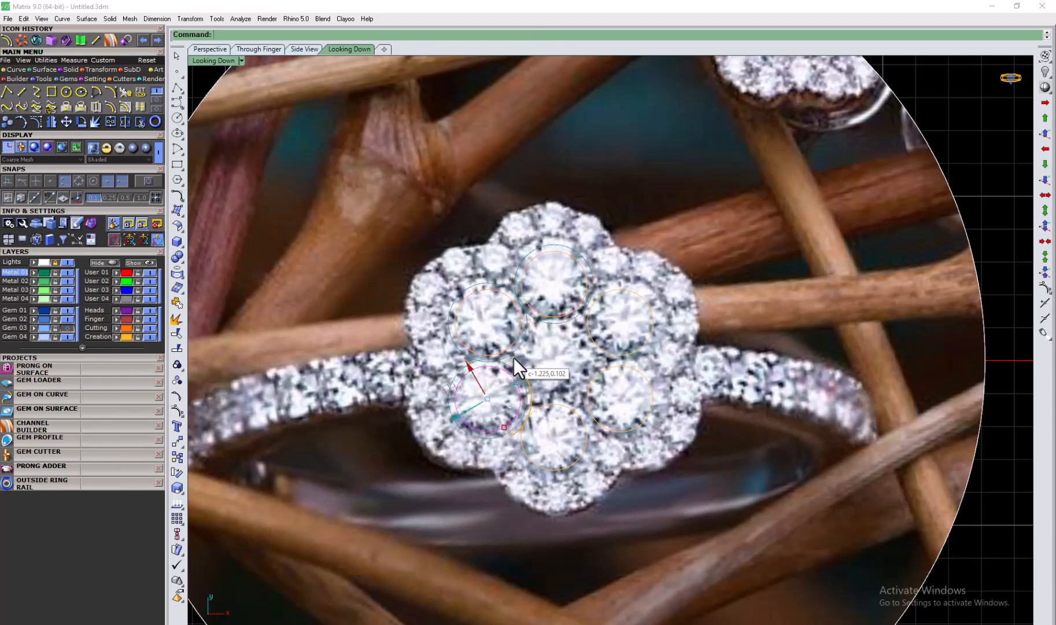
pyautogui.click(545, 409)
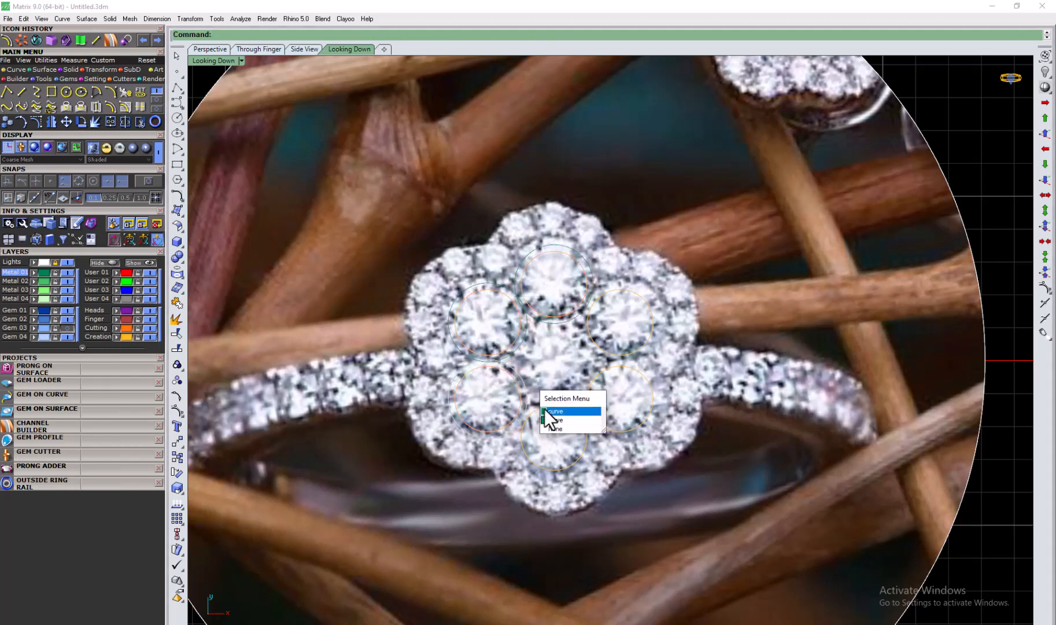
pyautogui.click(546, 411)
pyautogui.press('Return')
pyautogui.click(594, 375)
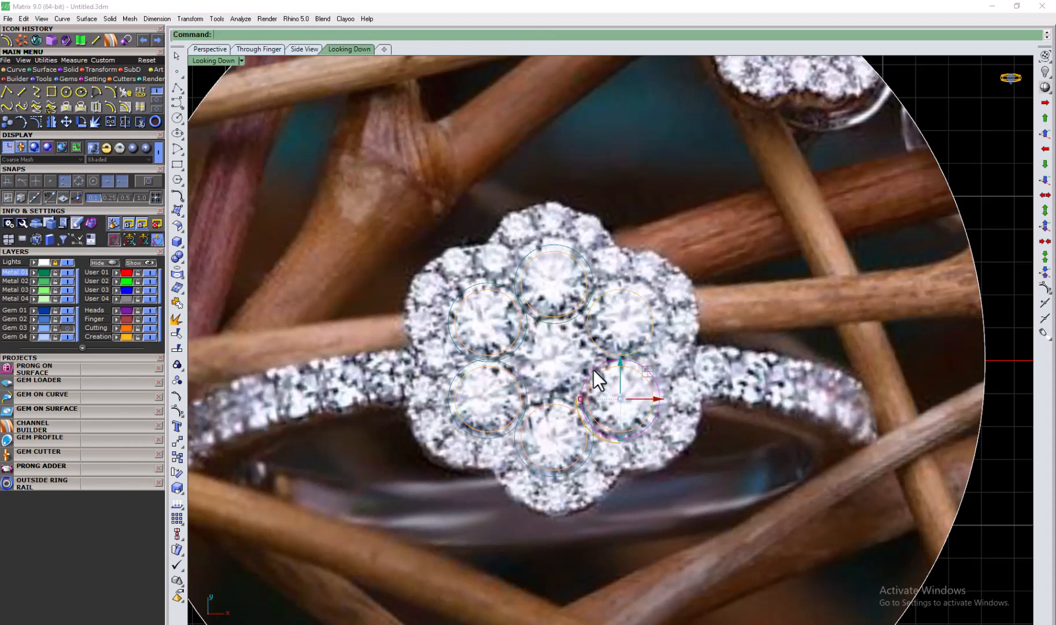
pyautogui.click(594, 339)
pyautogui.press('Return')
pyautogui.click(543, 375)
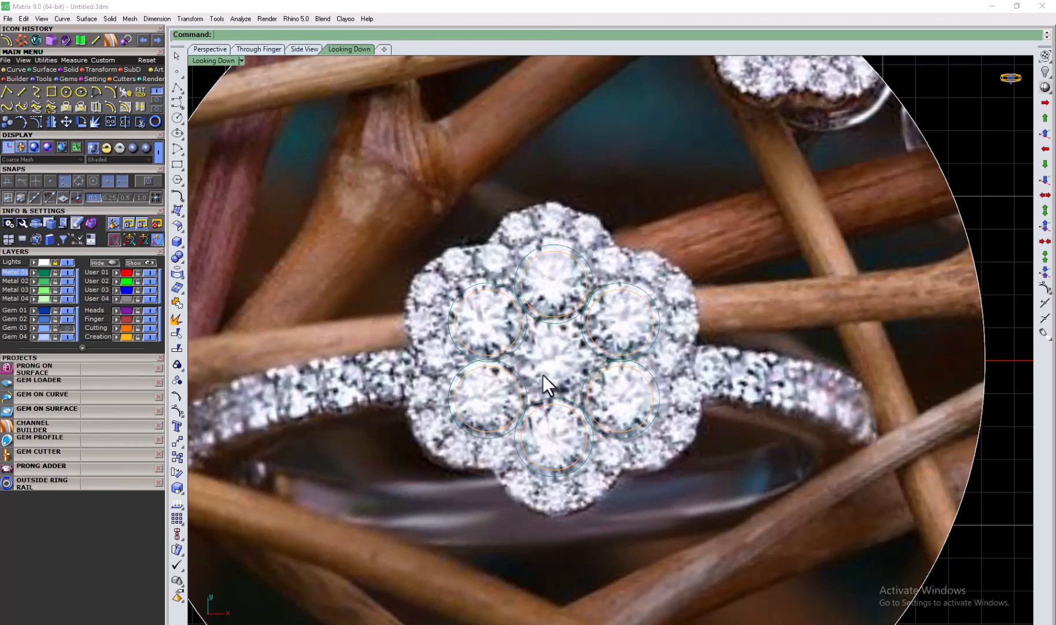
# Step: Hide the Creation layer and trim the overlapping arcs where neighbouring offset circles cross
pyautogui.click(145, 336)
pyautogui.moveTo(680, 236); pyautogui.dragTo(333, 487)
pyautogui.hotkey('ctrl', 't')
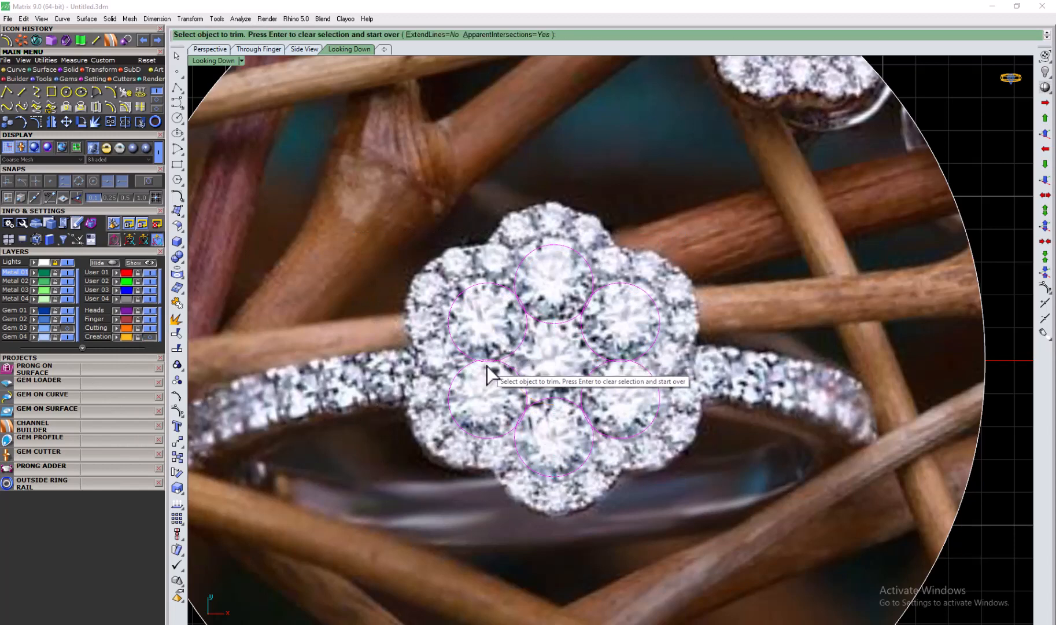
pyautogui.click(487, 363)
pyautogui.click(522, 303)
pyautogui.click(587, 302)
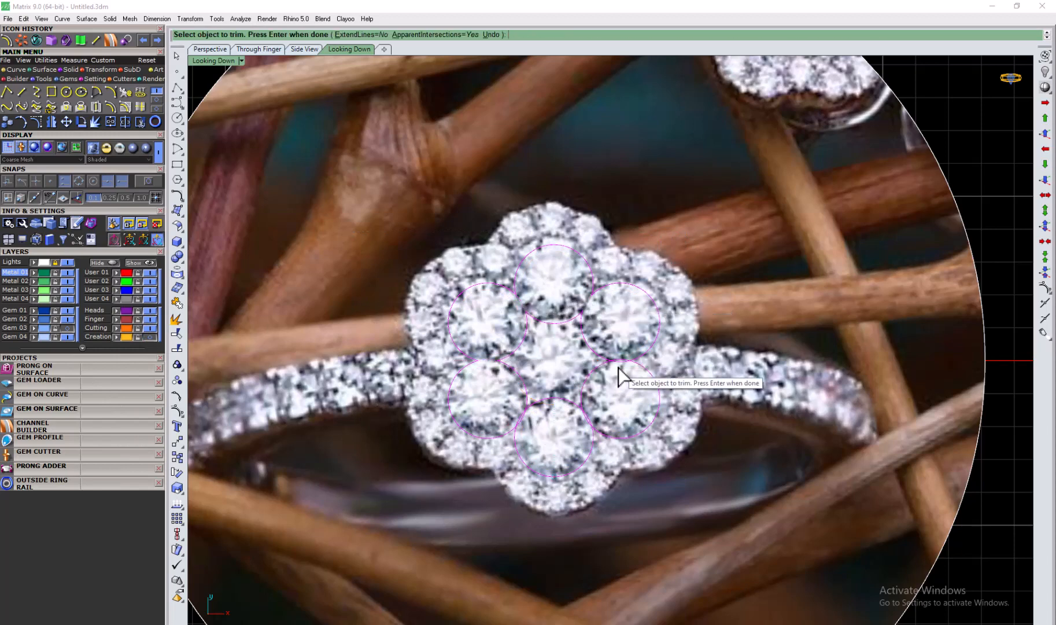
pyautogui.click(621, 361)
pyautogui.press('Return')
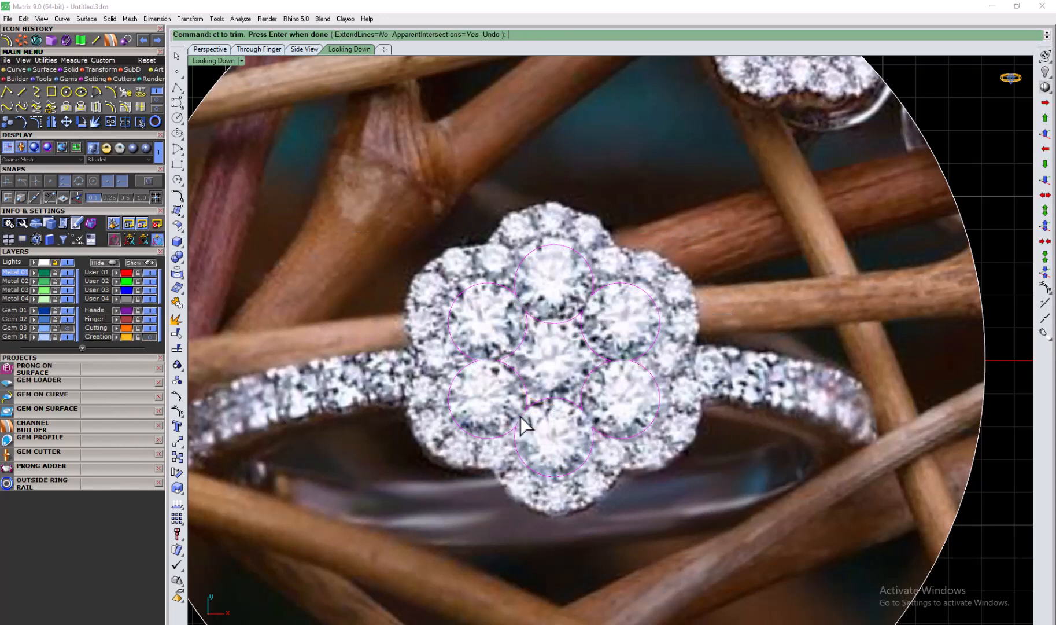
pyautogui.press('Escape')
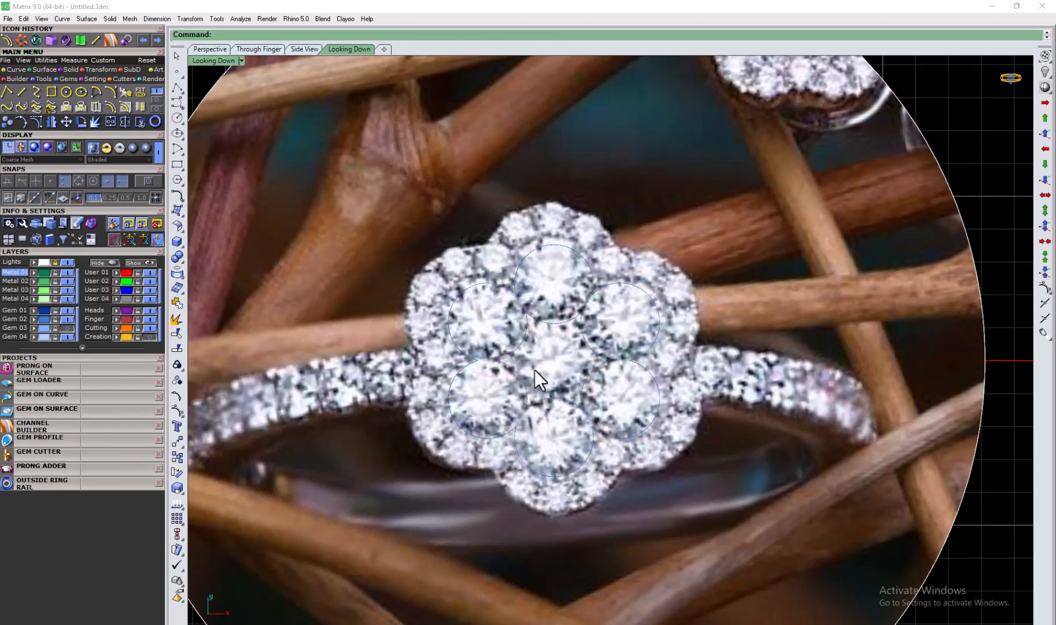
# Step: Extrude the six-petal flower outline about 1 mm downward to one side only as a solid
pyautogui.moveTo(717, 232); pyautogui.dragTo(346, 516)
pyautogui.click(70, 69)
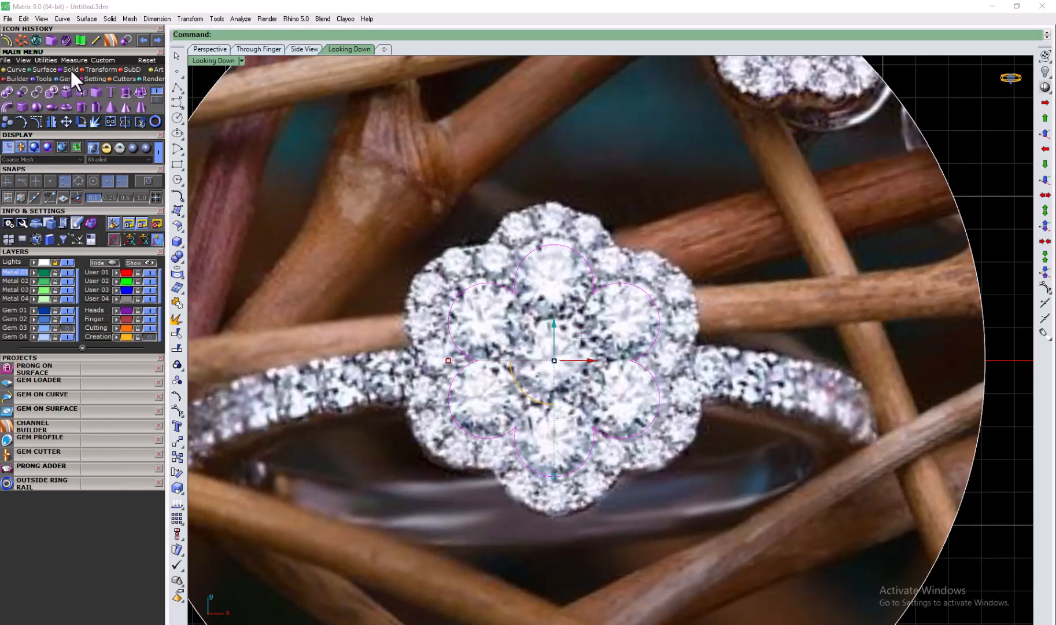
pyautogui.click(125, 90)
pyautogui.doubleClick(218, 61)
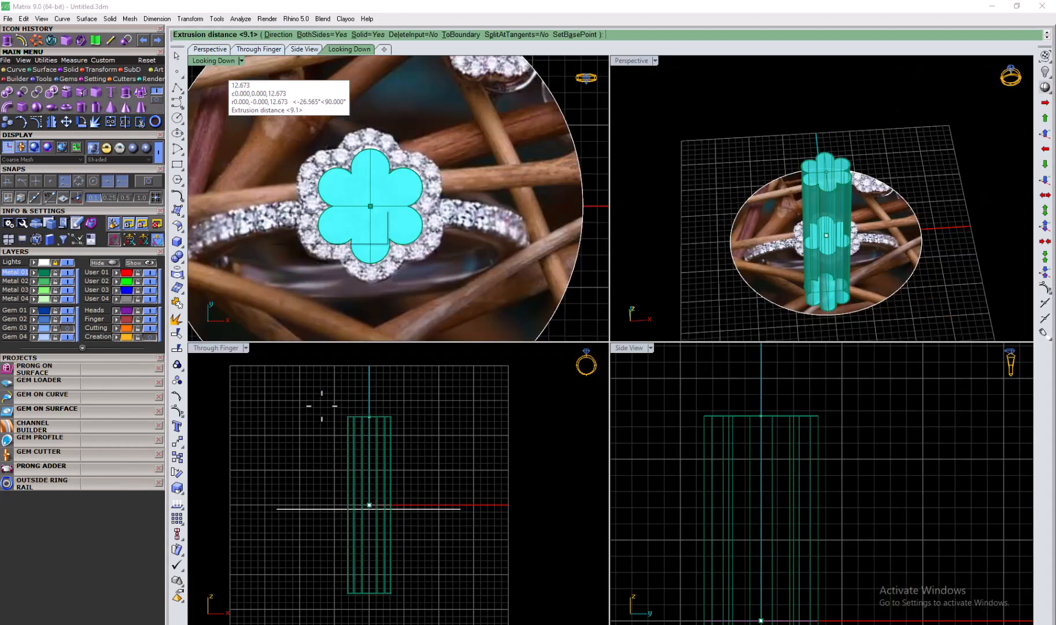
pyautogui.click(321, 34)
pyautogui.scroll(7, 373, 526)
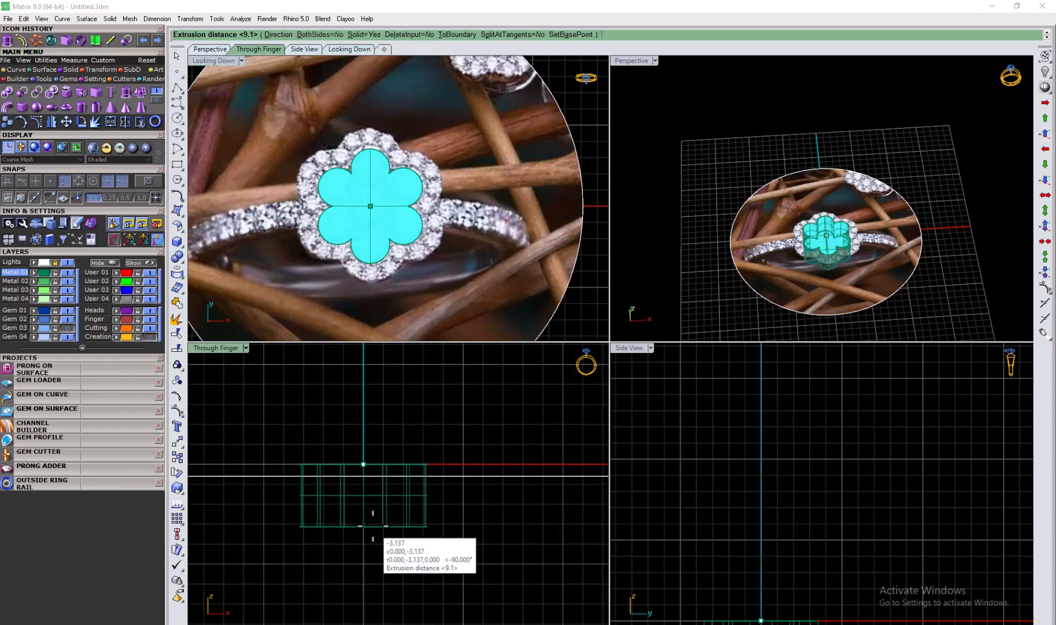
pyautogui.click(373, 484)
pyautogui.click(399, 427)
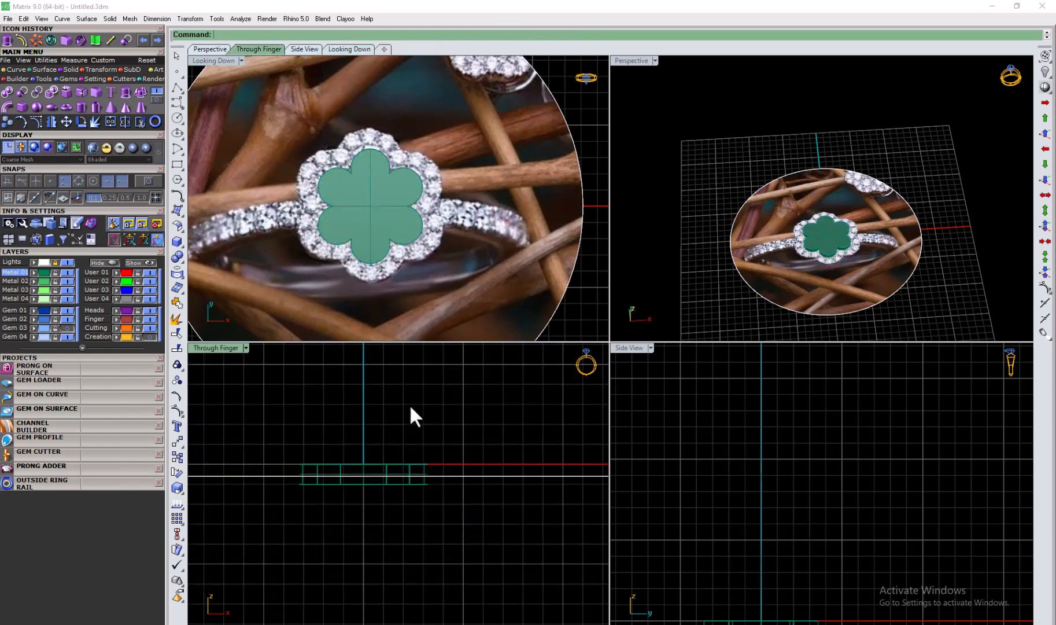
# Step: Show the Gem 03 layer again and create the centre gem's outline circle with Gem Profile
pyautogui.doubleClick(213, 57)
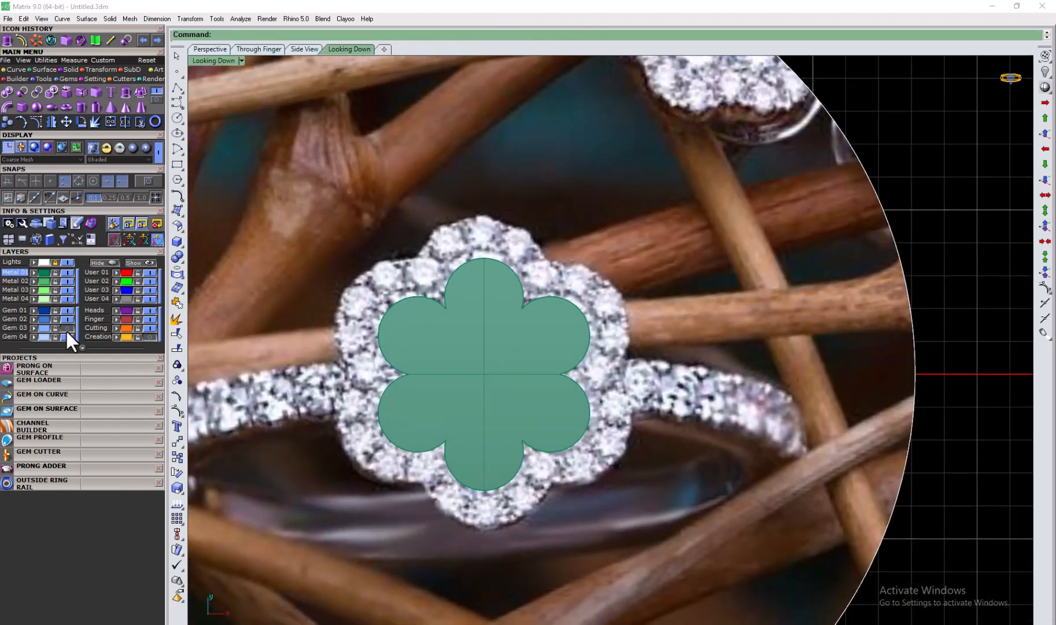
pyautogui.click(67, 328)
pyautogui.click(477, 357)
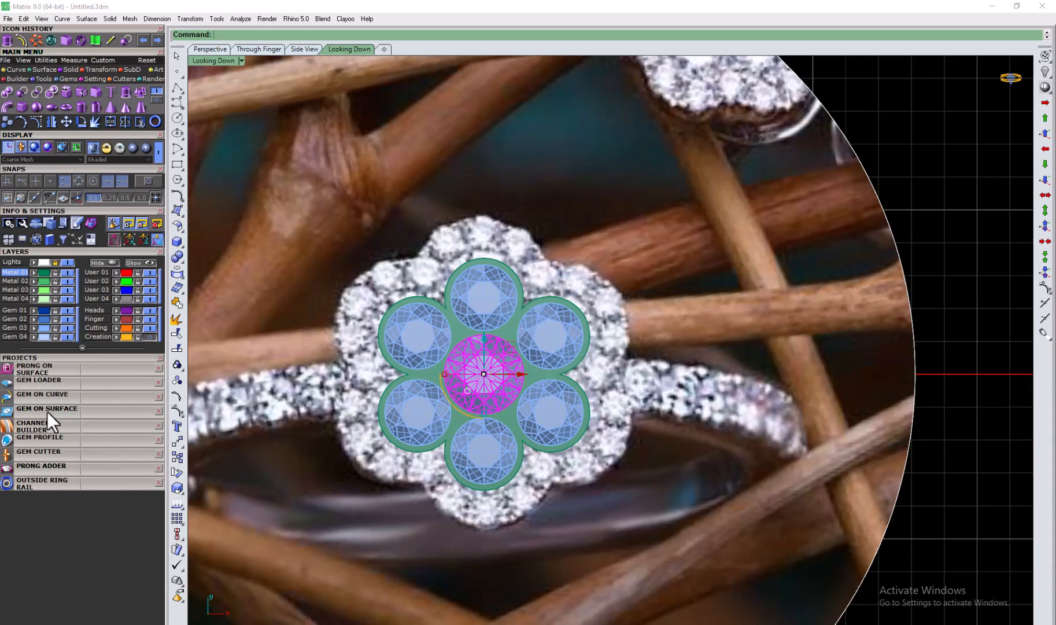
pyautogui.click(18, 440)
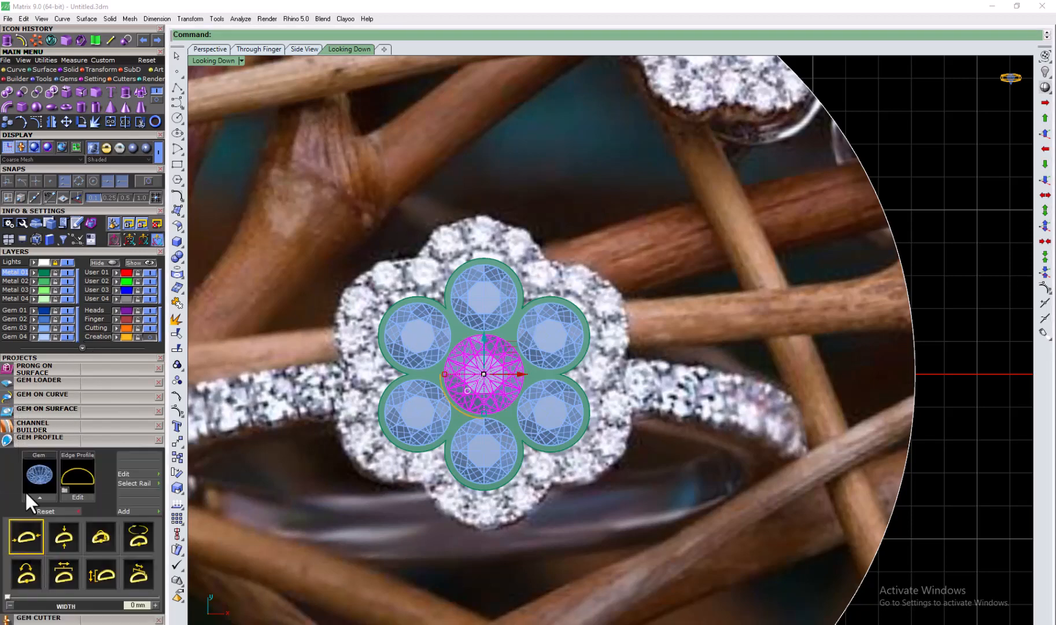
pyautogui.rightClick(298, 194)
pyautogui.click(94, 444)
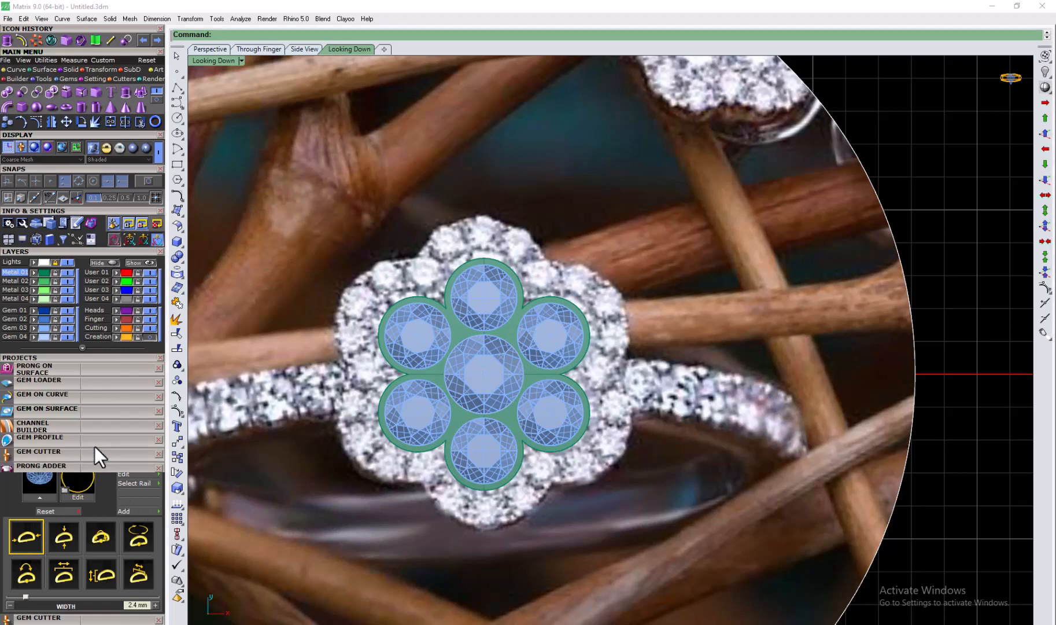
# Step: Extrude the centre gem's outline circle about 0.5 mm upward as a solid
pyautogui.click(466, 337)
pyautogui.click(499, 367)
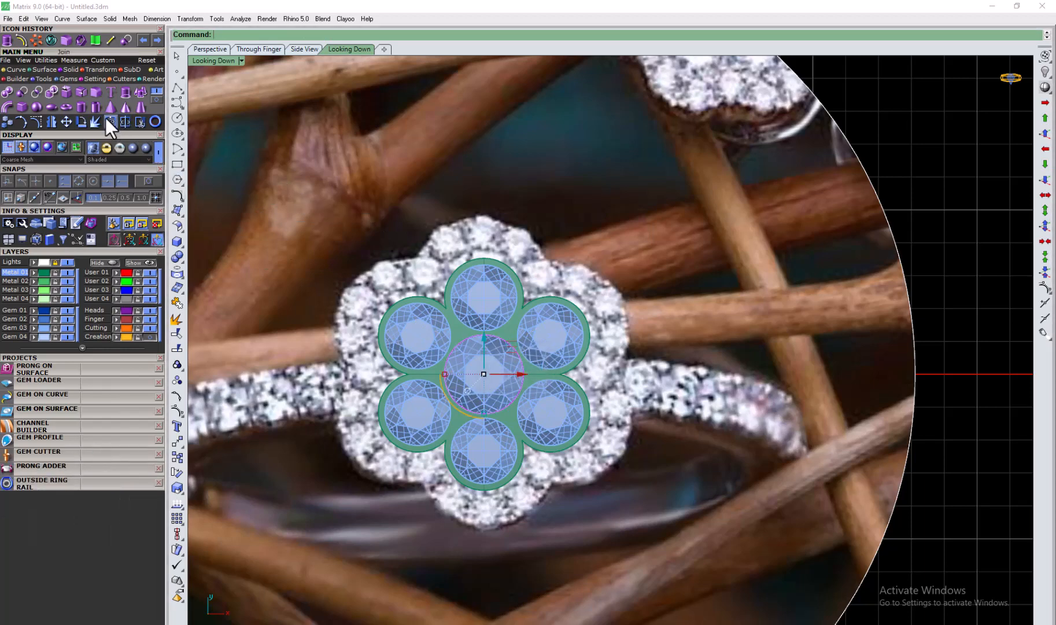
pyautogui.click(123, 89)
pyautogui.scroll(3, 378, 503)
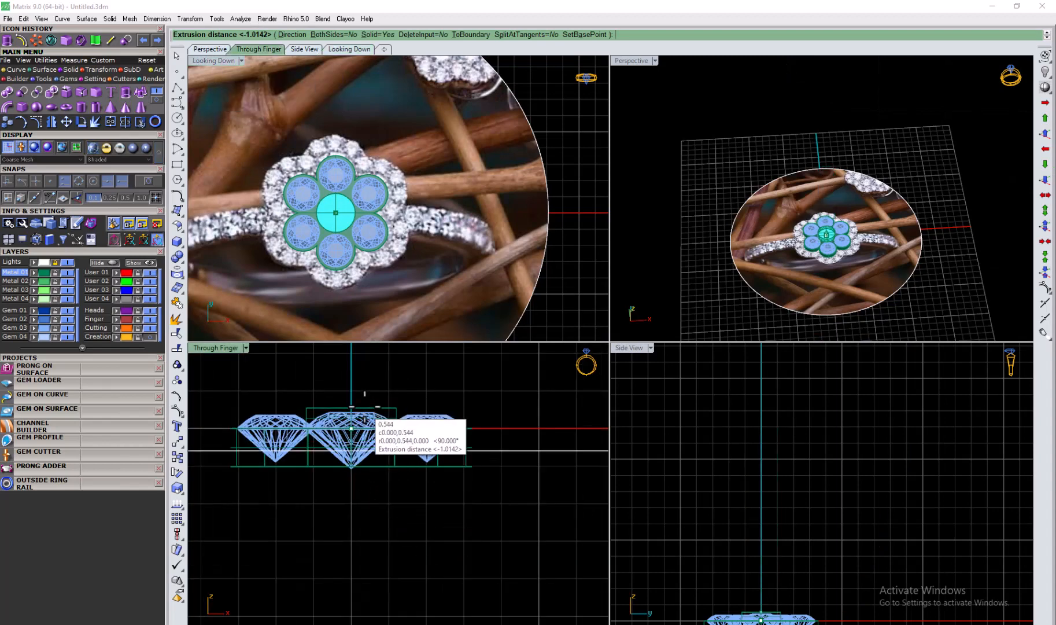
pyautogui.click(369, 400)
# Step: Raise the centre gem above the outer gems, including a further 0.2 mm vertical move
pyautogui.click(359, 416)
pyautogui.press('Return')
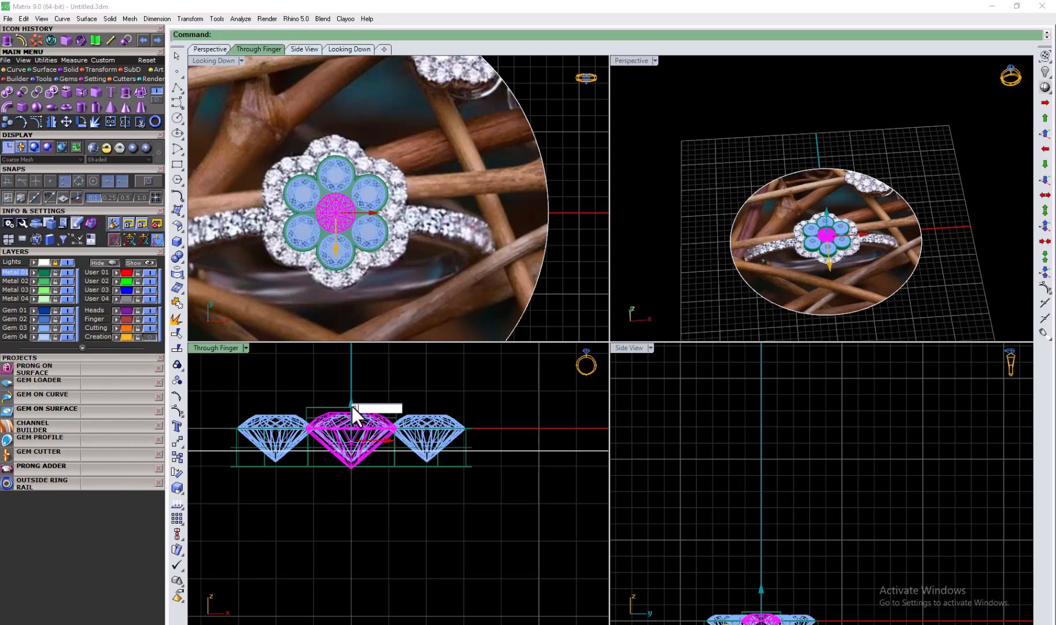
pyautogui.moveTo(352, 406); pyautogui.dragTo(362, 393)
pyautogui.click(353, 391)
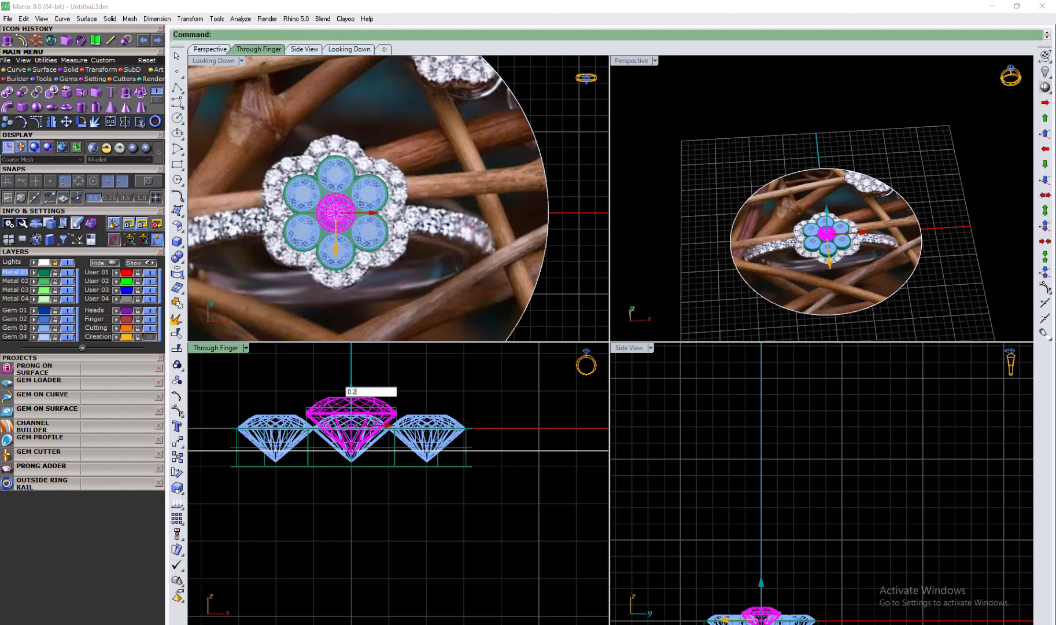
pyautogui.write('0.2')
pyautogui.press('Return')
pyautogui.press('Escape')
pyautogui.scroll(5, 832, 253)
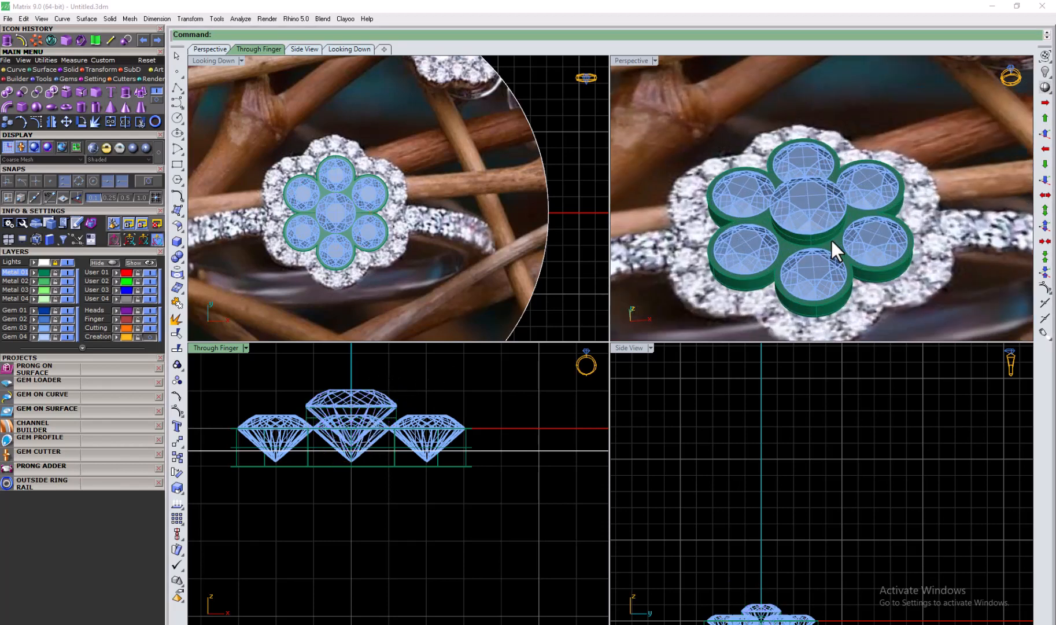
# Step: Lower the raised centre gem slightly along the vertical axis
pyautogui.scroll(2, 392, 393)
pyautogui.moveTo(279, 423); pyautogui.dragTo(279, 425)
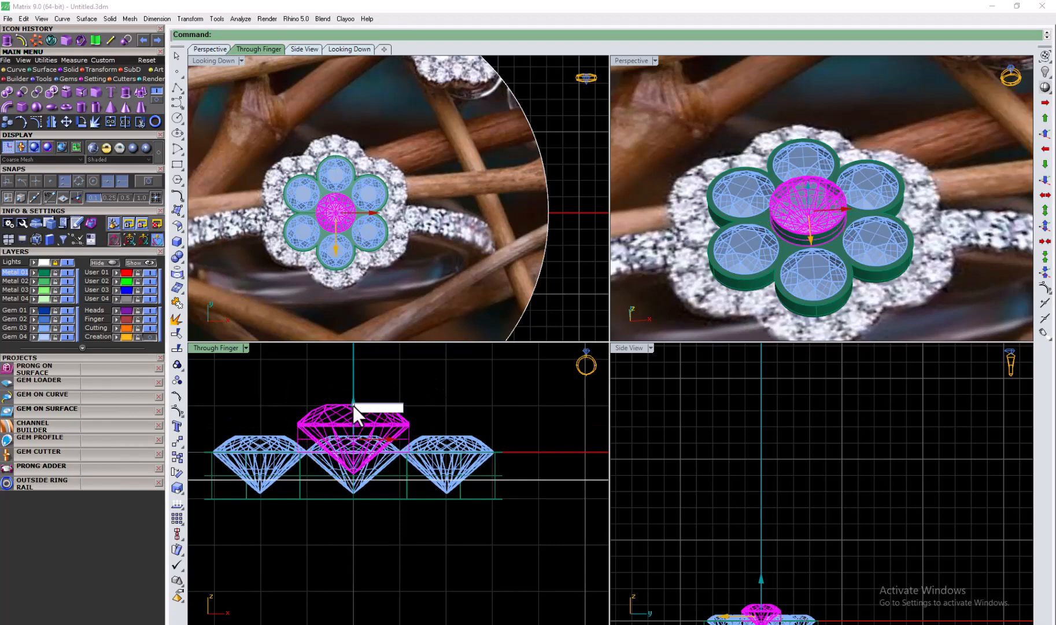
pyautogui.click(564, 267)
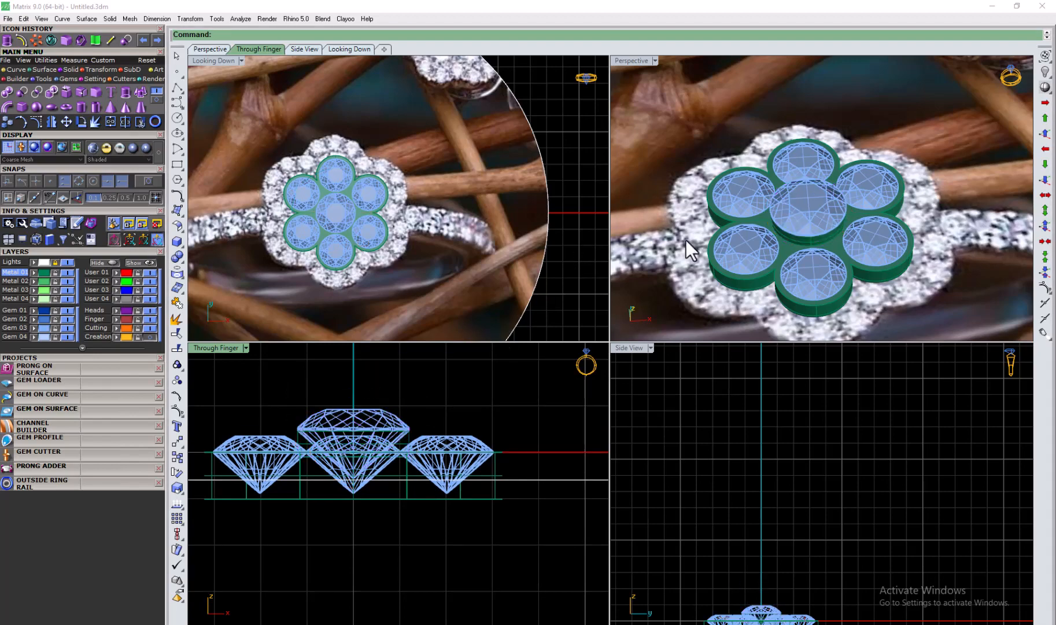
# Step: Show the Looking Down view alone and switch it to wireframe display
pyautogui.doubleClick(214, 60)
pyautogui.moveTo(484, 454); pyautogui.dragTo(514, 448, button='right')
pyautogui.scroll(4, 522, 347)
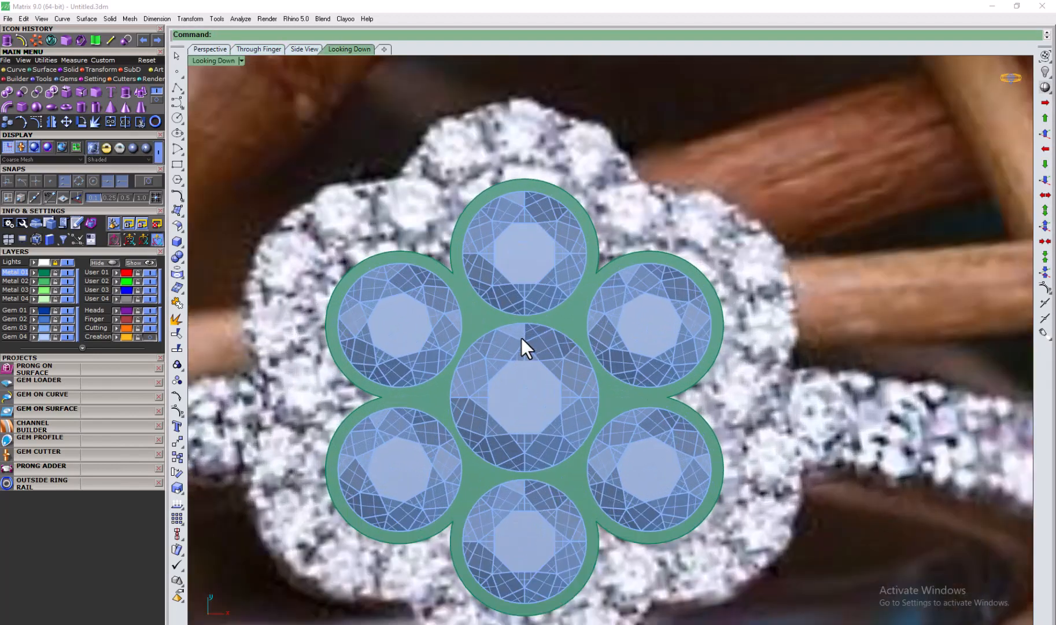
pyautogui.click(242, 61)
pyautogui.click(276, 70)
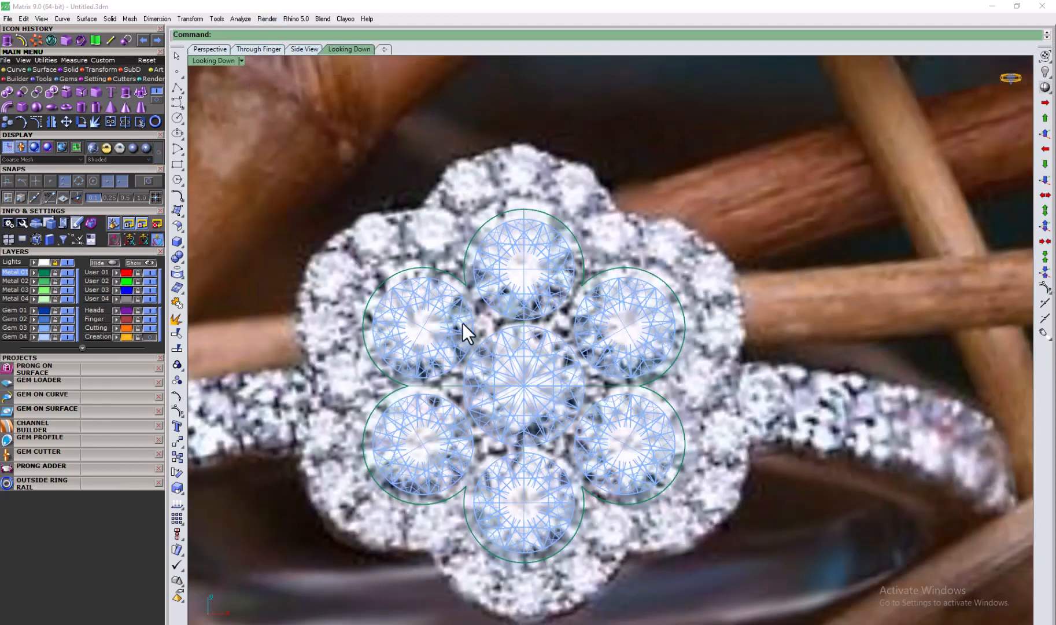
# Step: Draw two circles about 0.9 mm in diameter between the two upper-left gems, one beside the centre gem and one at the outer notch
pyautogui.click(17, 70)
pyautogui.click(67, 95)
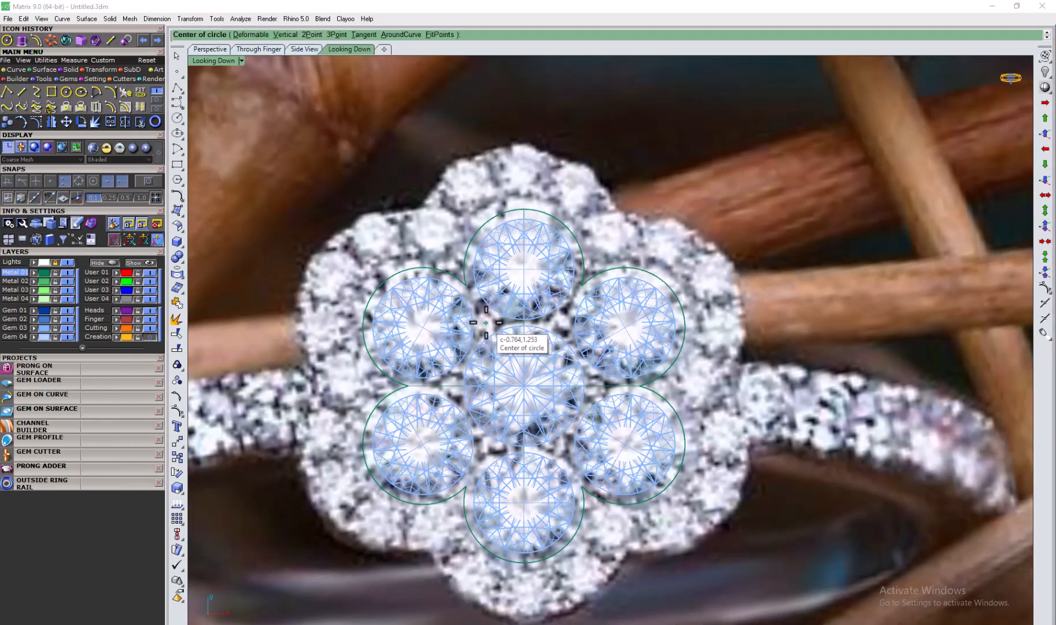
pyautogui.click(485, 322)
pyautogui.click(502, 307)
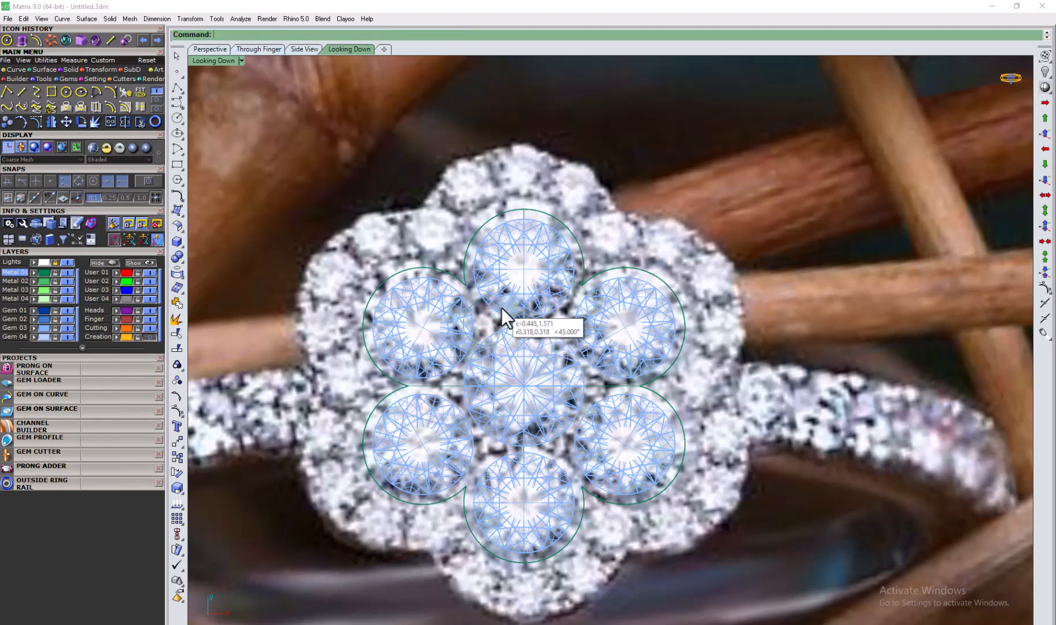
pyautogui.rightClick(502, 307)
pyautogui.click(457, 269)
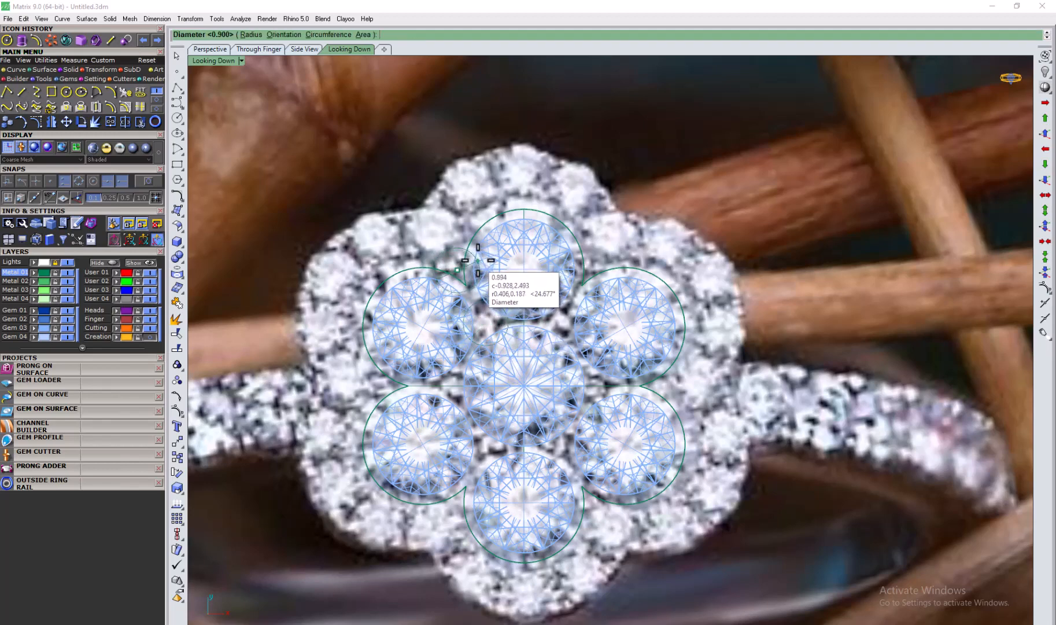
pyautogui.click(478, 260)
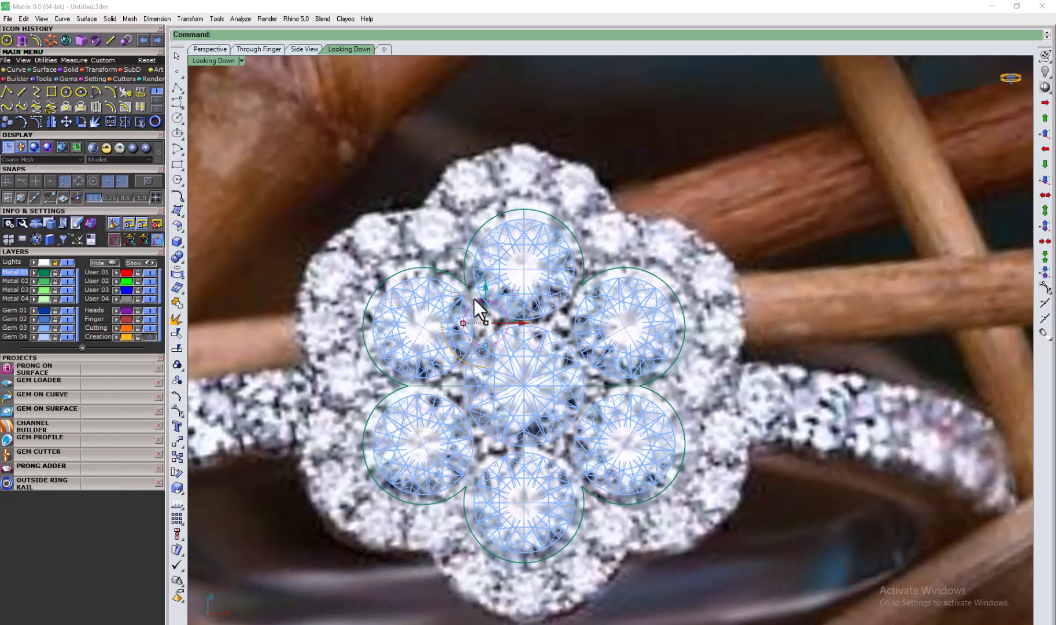
# Step: Extrude both prong circles upward to one side only as solids, ending above the centre gem
pyautogui.keyDown('shift'); pyautogui.click(469, 284); pyautogui.keyUp('shift')
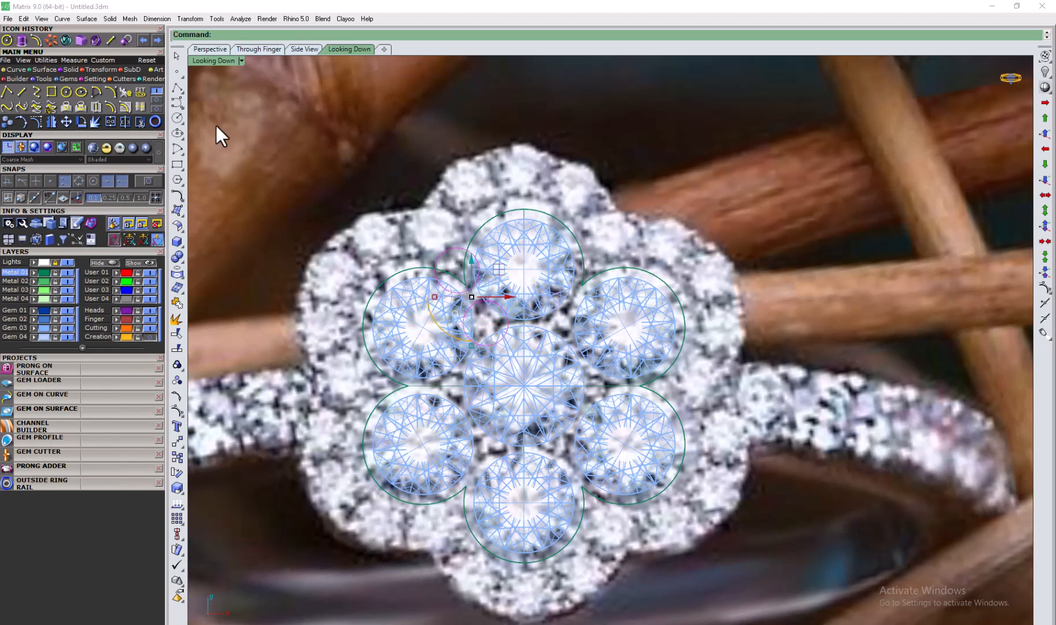
pyautogui.click(22, 40)
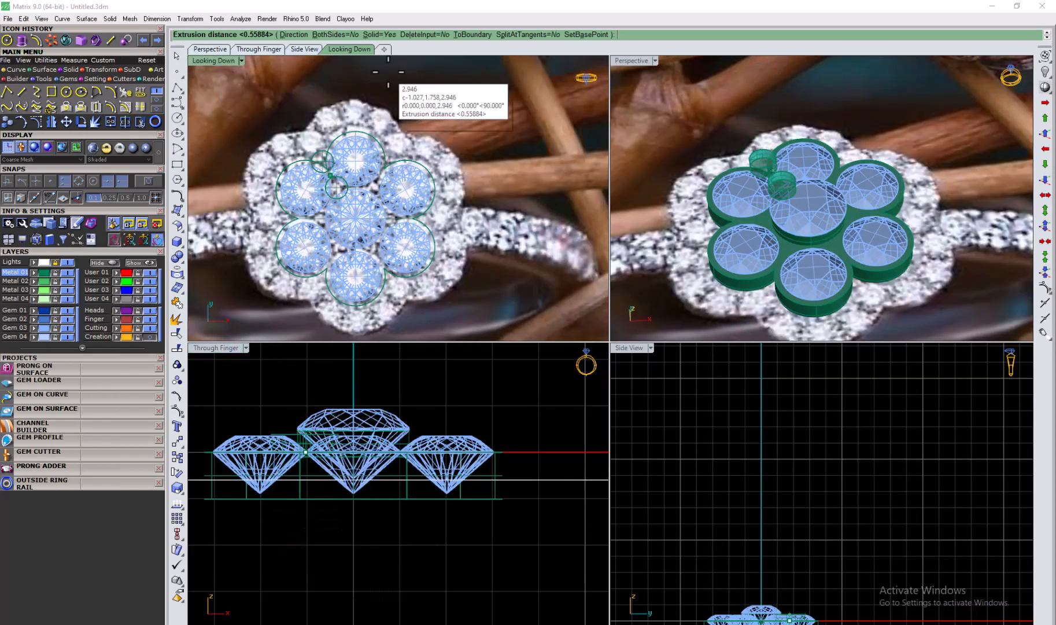
pyautogui.click(335, 35)
pyautogui.scroll(2, 266, 414)
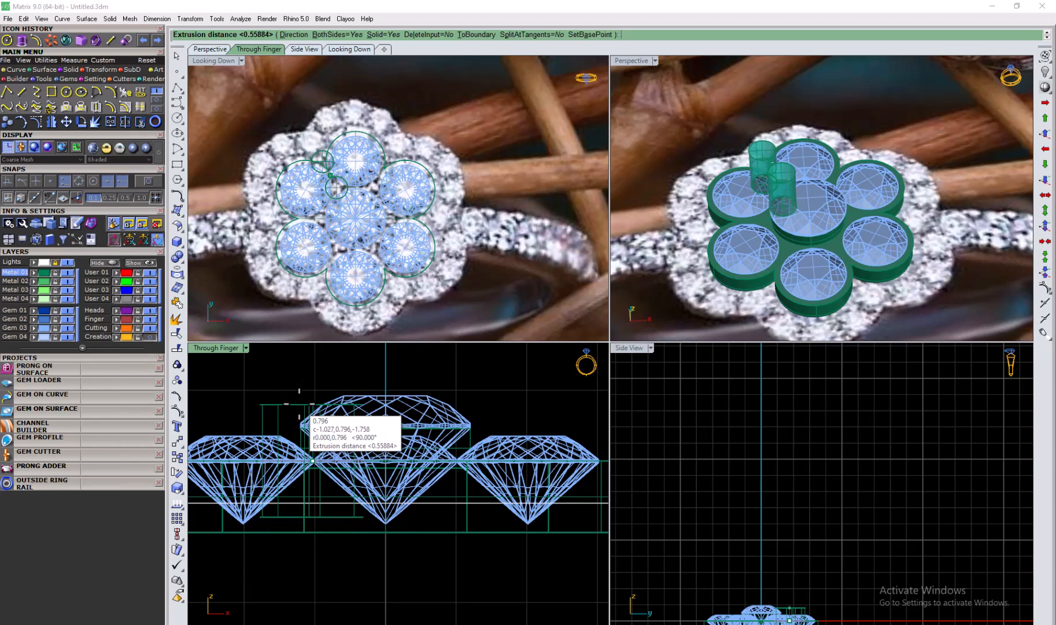
pyautogui.click(337, 35)
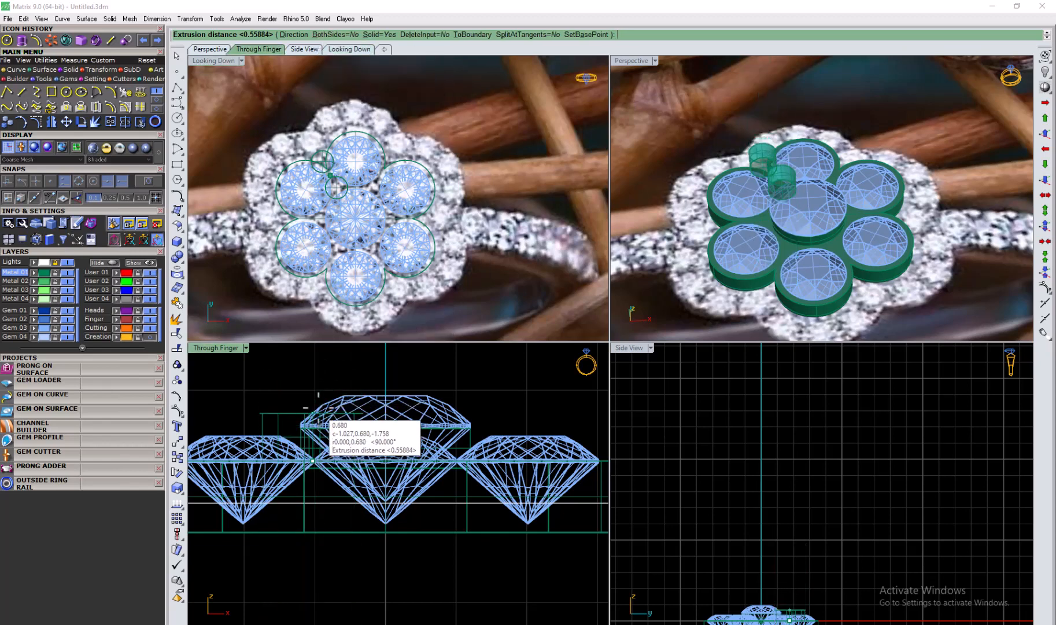
pyautogui.scroll(-2, 325, 485)
pyautogui.moveTo(337, 368); pyautogui.dragTo(337, 393, button='right')
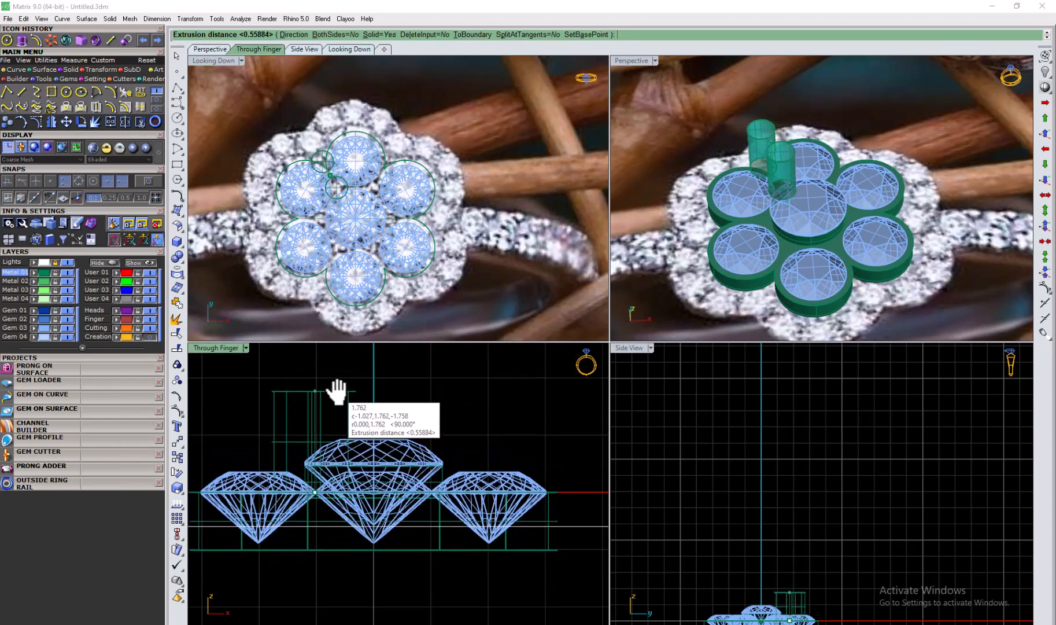
pyautogui.click(336, 401)
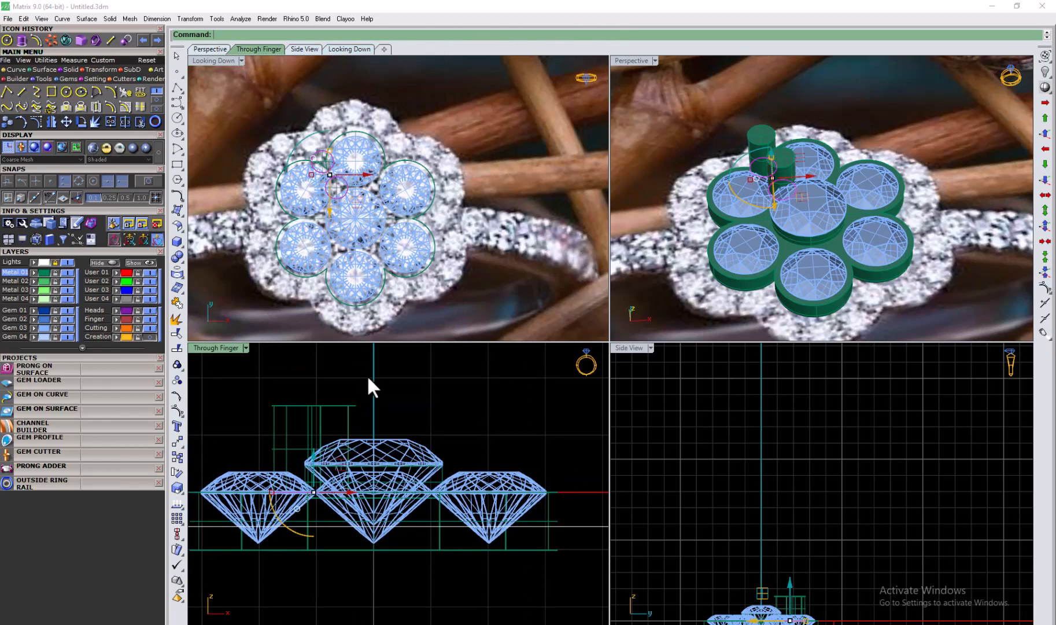
pyautogui.press('Escape')
# Step: Fillet the top edges of both prong cylinders with a 0.4 radius
pyautogui.click(70, 69)
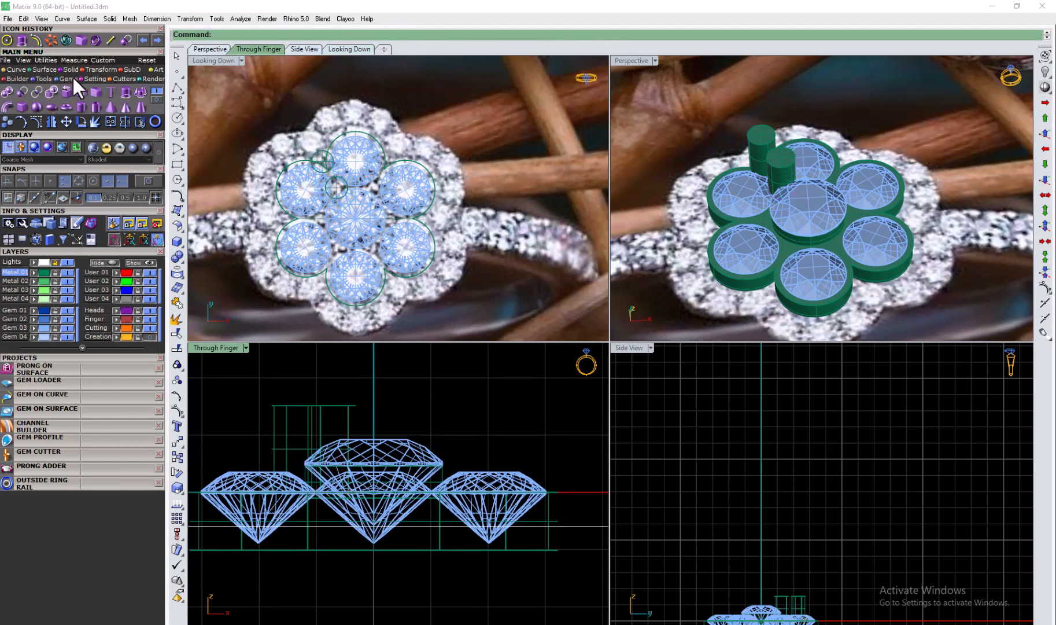
pyautogui.click(66, 40)
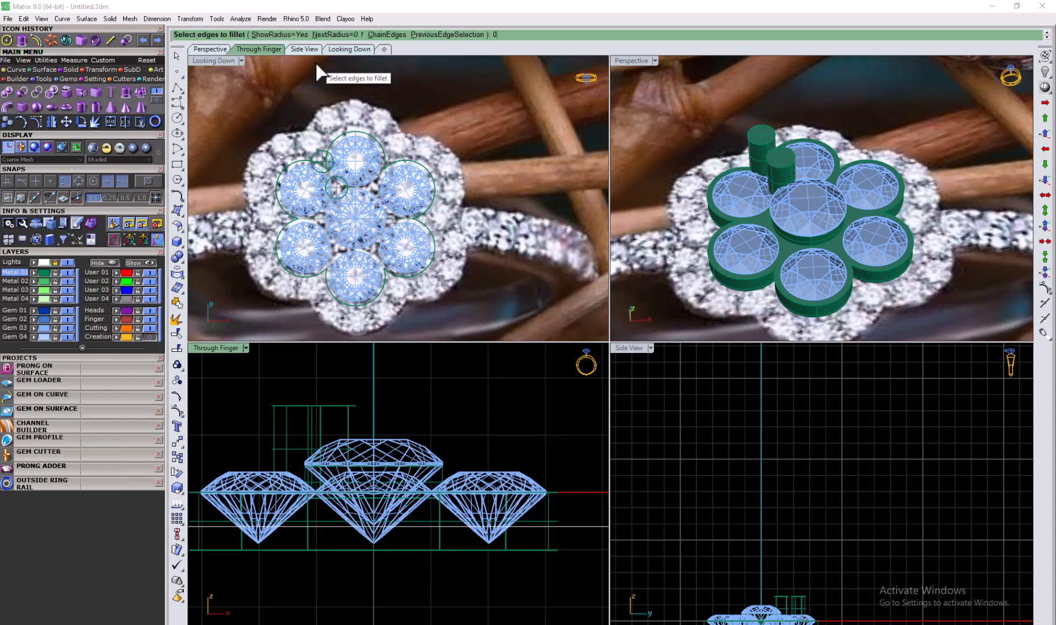
pyautogui.click(781, 172)
pyautogui.click(796, 197)
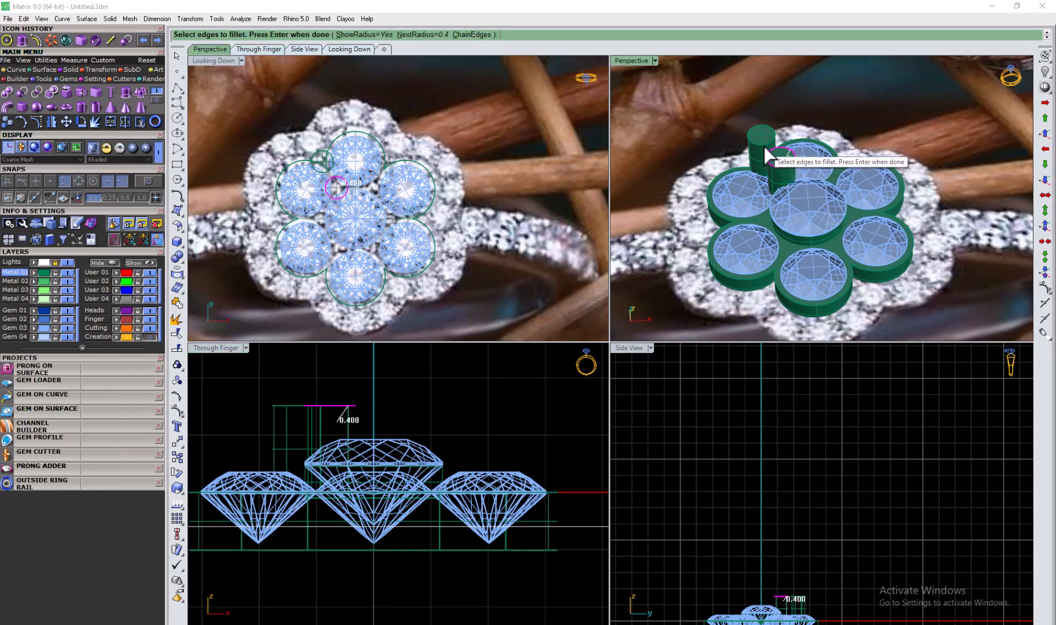
pyautogui.click(759, 143)
pyautogui.rightClick(720, 139)
pyautogui.rightClick(719, 138)
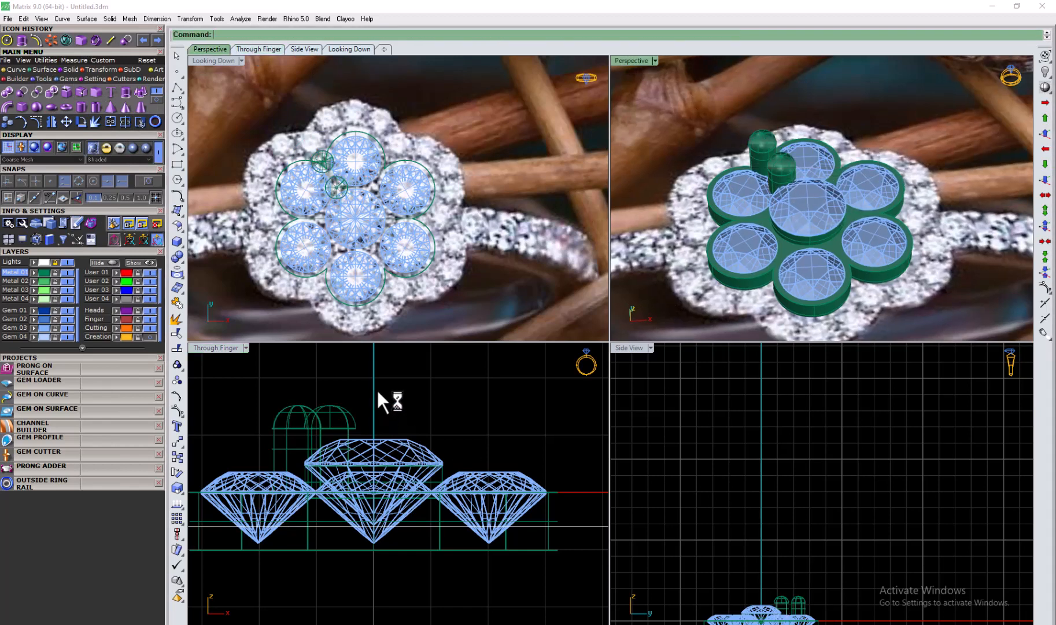
# Step: Lower the outer prong slightly along the vertical axis so it sits below the inner one
pyautogui.click(320, 426)
pyautogui.click(375, 372)
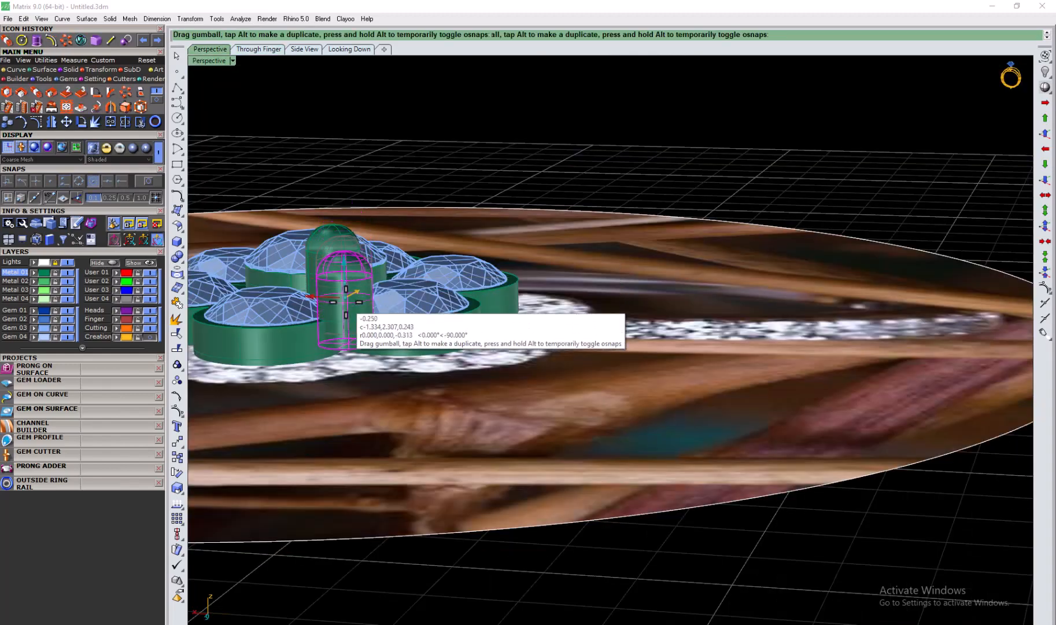
pyautogui.moveTo(345, 302); pyautogui.dragTo(345, 308)
pyautogui.click(578, 120)
pyautogui.moveTo(578, 119)
pyautogui.mouseDown(button='right')
pyautogui.moveTo(426, 245)
pyautogui.moveTo(541, 184)
pyautogui.moveTo(561, 126)
pyautogui.mouseUp(button='right')
pyautogui.scroll(-5, 541, 184)
pyautogui.scroll(12, 562, 126)
# Step: Polar array the inner and outer prongs around the origin so a pair sits between each two neighbouring outer gems
pyautogui.click(581, 228)
pyautogui.click(622, 266)
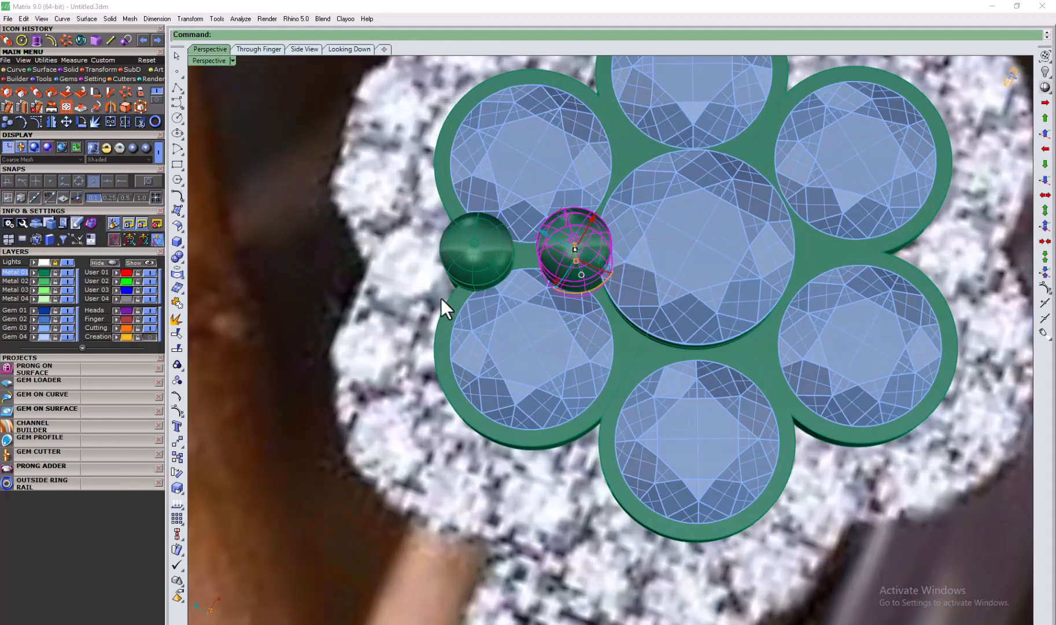
pyautogui.keyDown('shift'); pyautogui.click(453, 247); pyautogui.keyUp('shift')
pyautogui.doubleClick(198, 59)
pyautogui.doubleClick(211, 60)
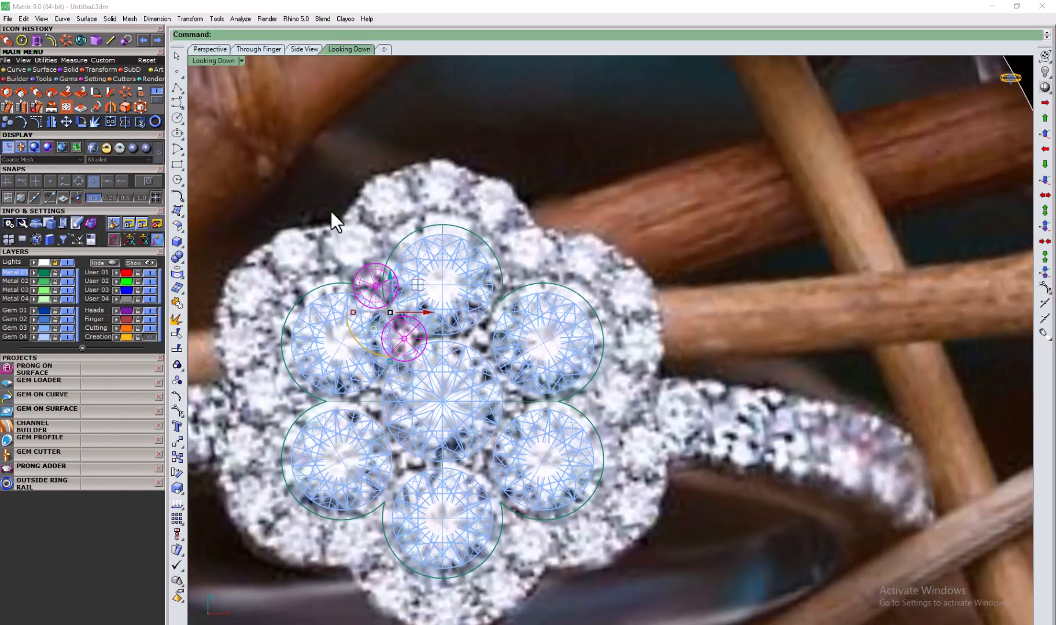
pyautogui.press('Return')
pyautogui.write('0')
pyautogui.press('Return')
pyautogui.press('Return')
pyautogui.press('Return')
pyautogui.press('Return')
pyautogui.scroll(-6, 513, 176)
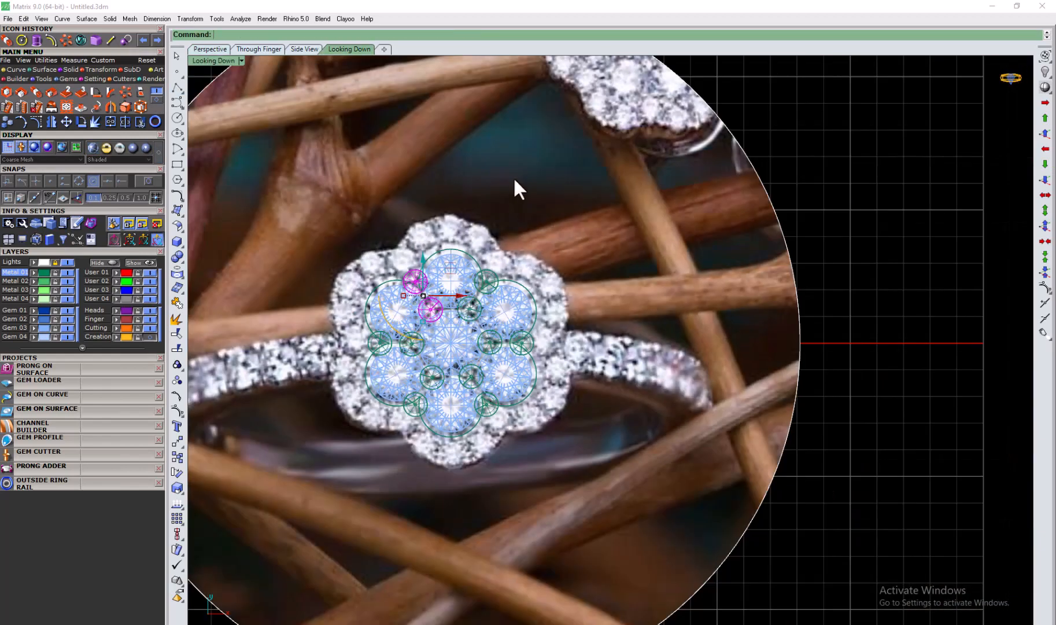
pyautogui.click(513, 177)
# Step: Create cutters for the centre gem and the six outer gems with Gem Cutter
pyautogui.doubleClick(221, 60)
pyautogui.doubleClick(636, 61)
pyautogui.scroll(-6, 501, 217)
pyautogui.moveTo(501, 220); pyautogui.dragTo(508, 302, button='right')
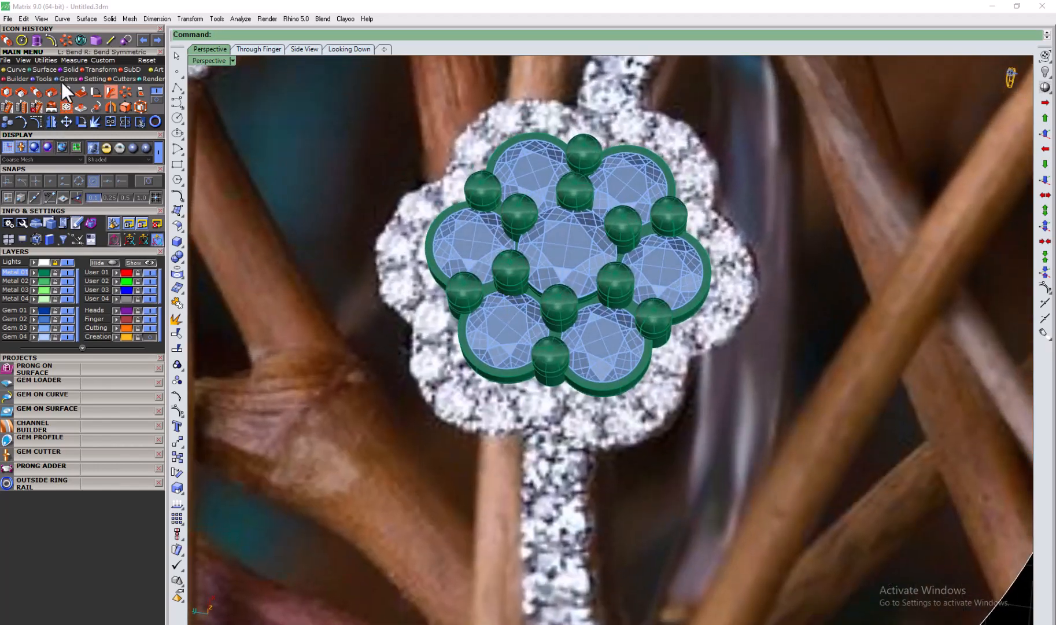
pyautogui.click(42, 466)
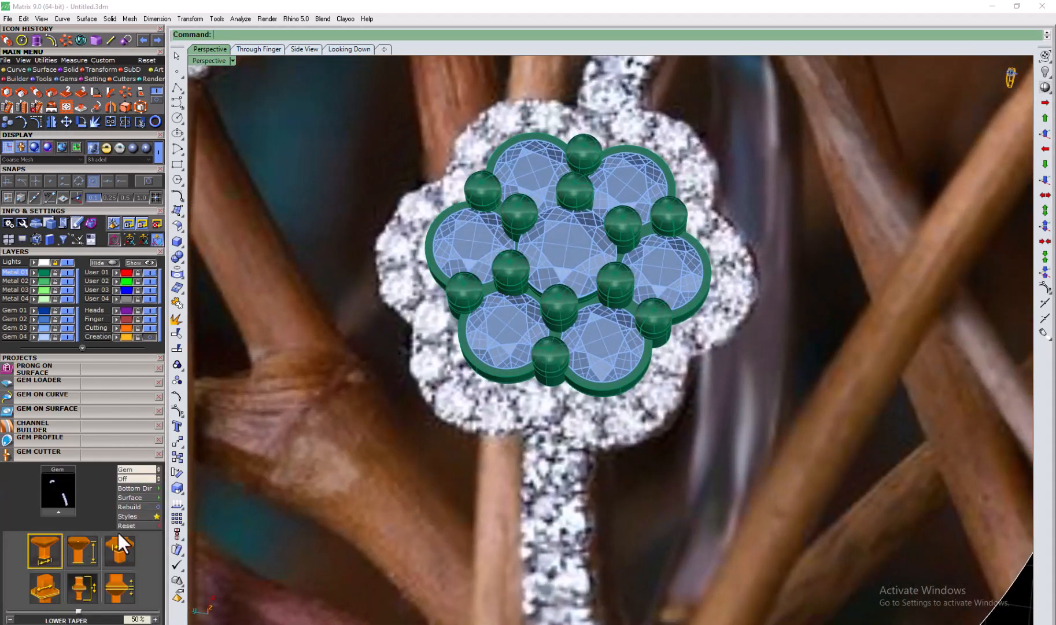
pyautogui.click(46, 319)
pyautogui.click(59, 513)
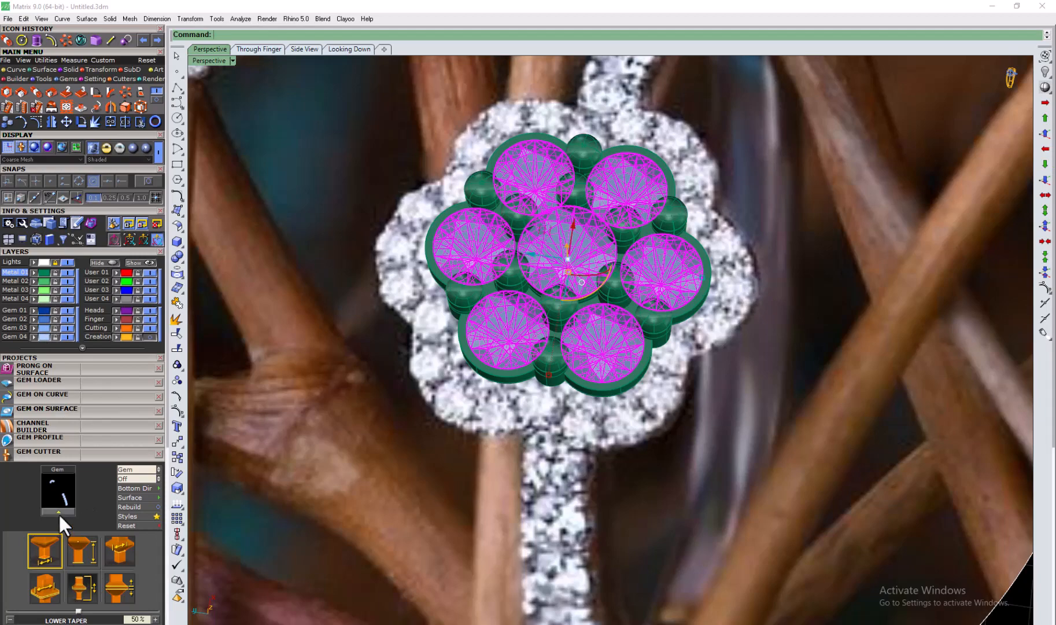
pyautogui.rightClick(292, 408)
# Step: Subtract all objects on the Cutting layer from all Metal 01 objects with Boolean Difference
pyautogui.moveTo(480, 428); pyautogui.dragTo(449, 454, button='right')
pyautogui.scroll(-6, 516, 236)
pyautogui.click(33, 93)
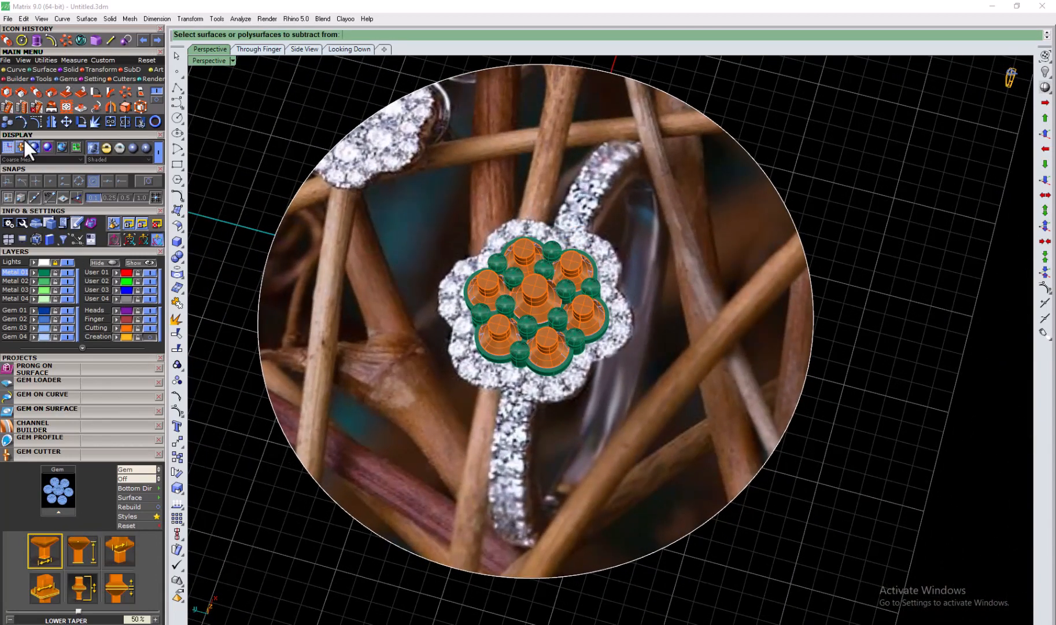
pyautogui.click(42, 273)
pyautogui.rightClick(291, 152)
pyautogui.click(126, 327)
pyautogui.rightClick(238, 150)
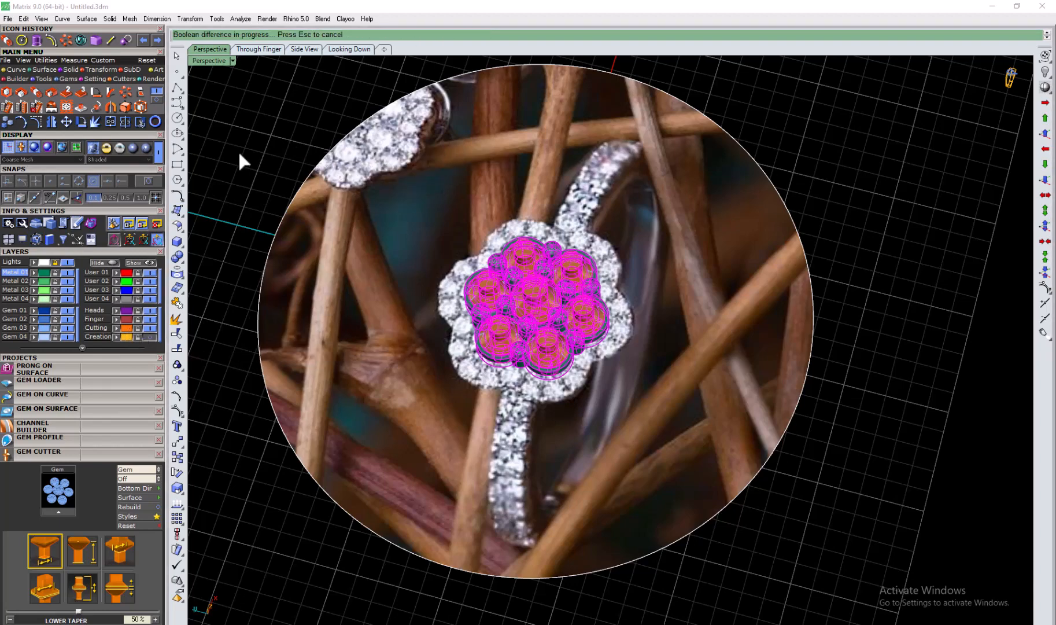
pyautogui.scroll(5, 508, 313)
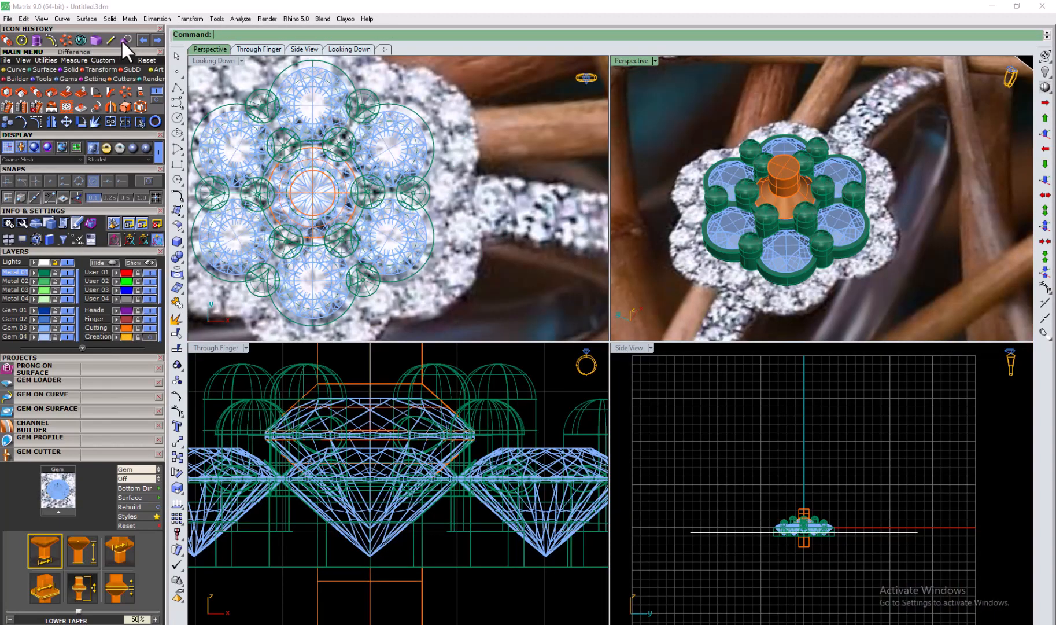
# Step: Subtract the centre gem's remaining cutter from the Metal 01 objects with Boolean Difference
pyautogui.click(122, 42)
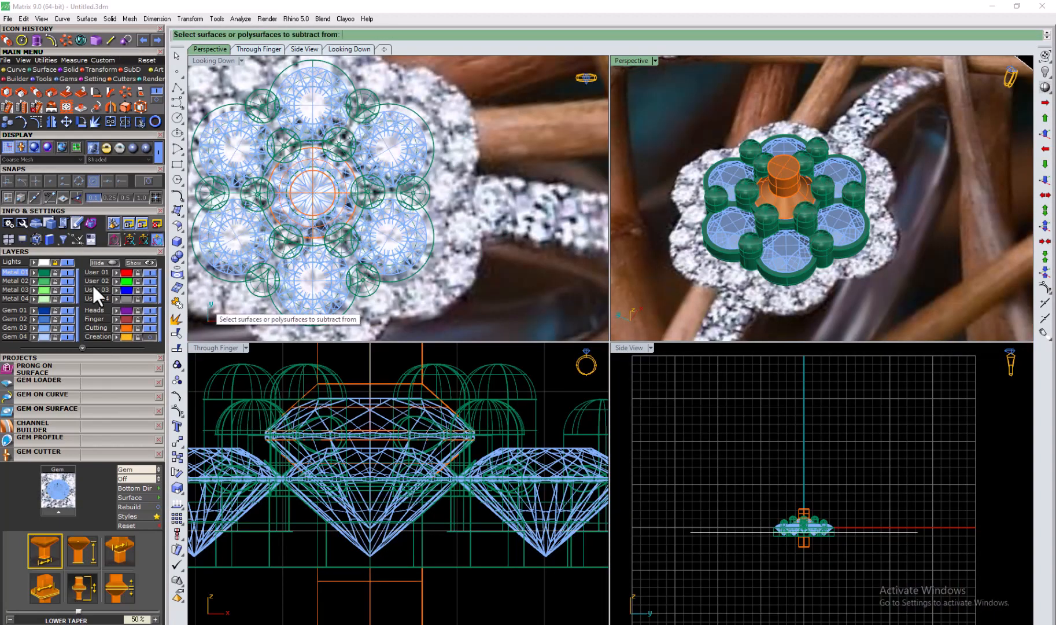
pyautogui.click(42, 274)
pyautogui.rightClick(788, 316)
pyautogui.click(126, 327)
pyautogui.rightClick(742, 443)
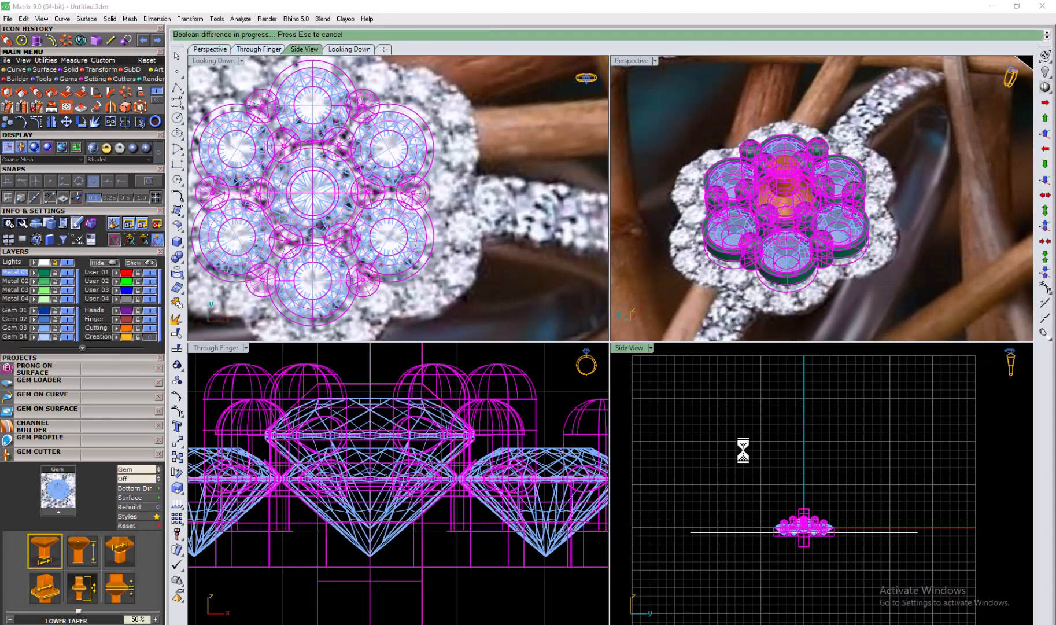
pyautogui.moveTo(811, 232); pyautogui.dragTo(775, 162, button='right')
pyautogui.doubleClick(631, 61)
pyautogui.moveTo(604, 144); pyautogui.dragTo(571, 335, button='right')
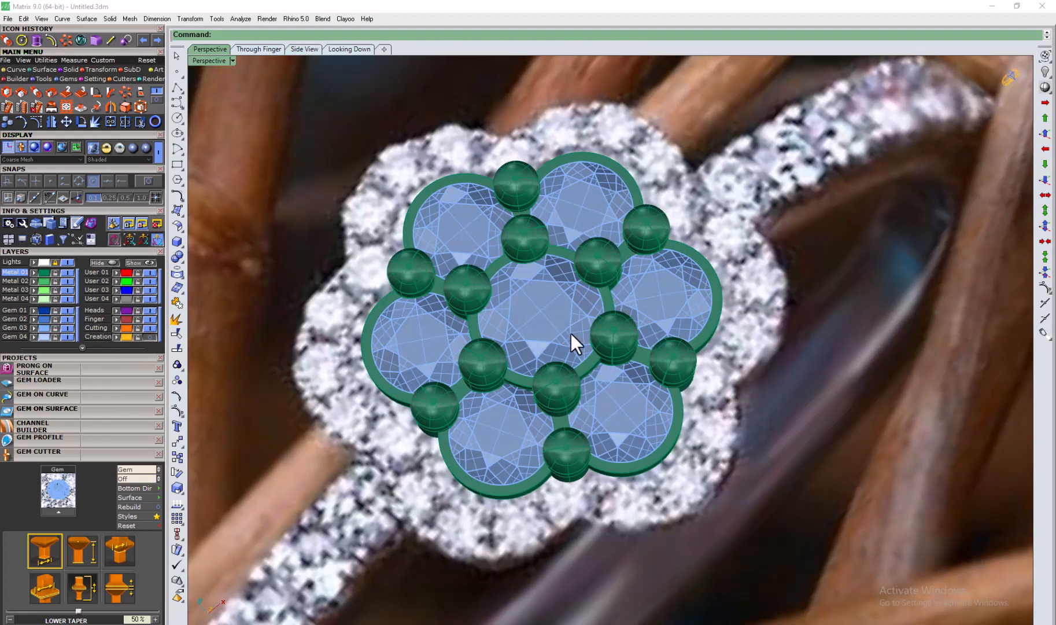
# Step: Fillet the top edges of the centre setting and the outer flower-shaped outline with a 0.15 mm radius
pyautogui.click(97, 43)
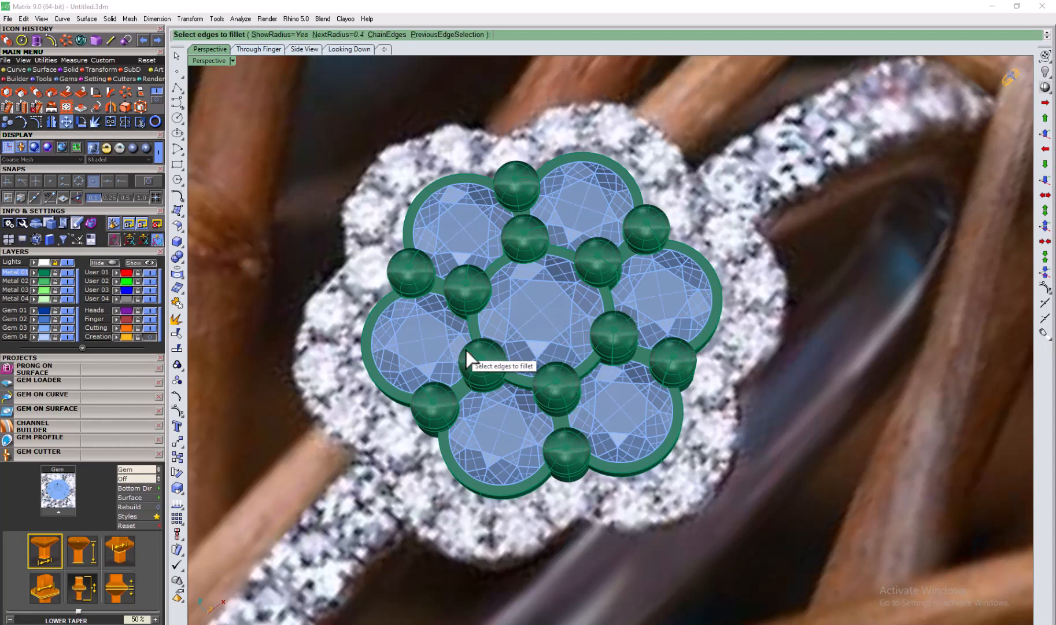
pyautogui.press('Return')
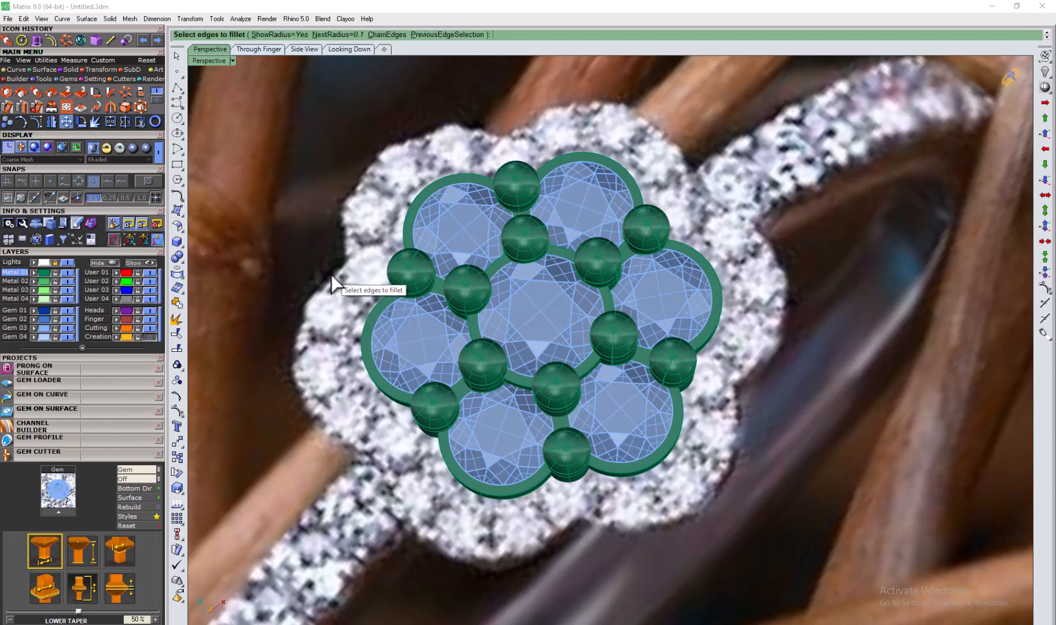
pyautogui.press('Return')
pyautogui.click(611, 296)
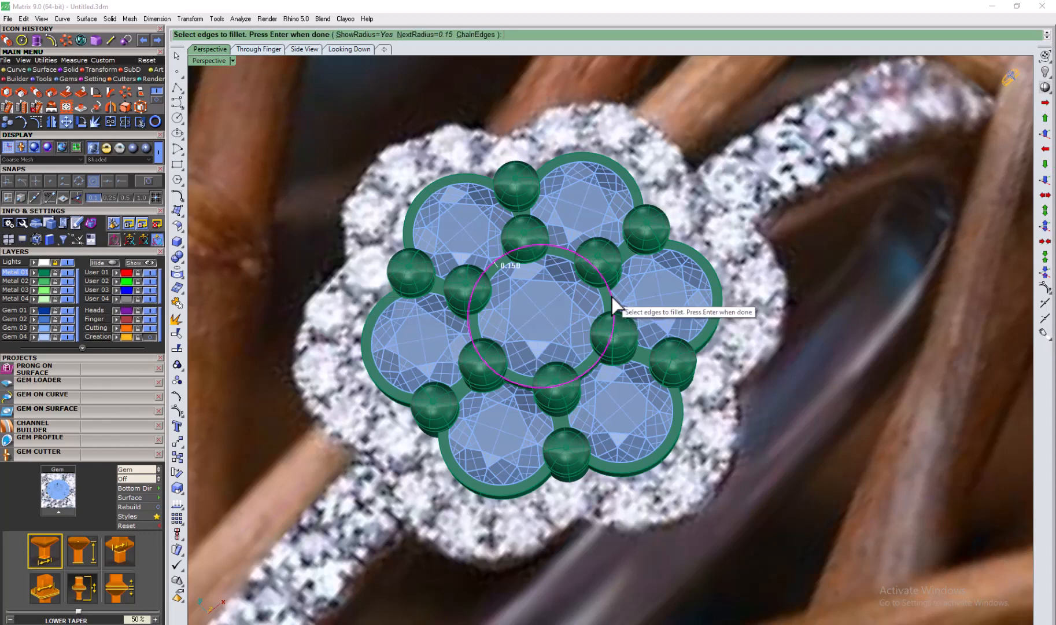
pyautogui.click(707, 259)
pyautogui.click(628, 173)
pyautogui.click(418, 196)
pyautogui.click(365, 347)
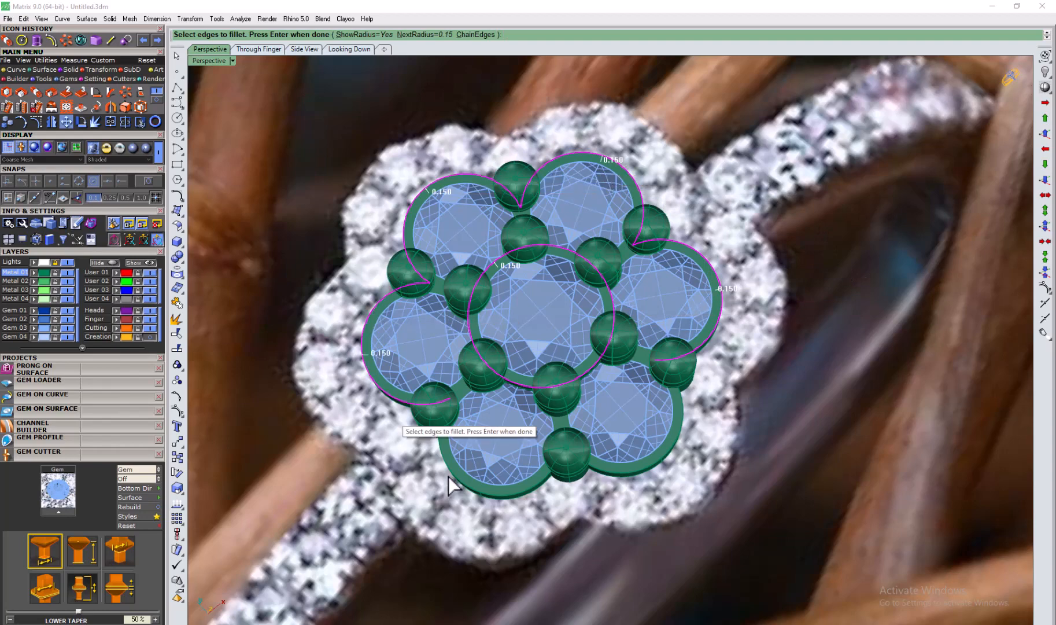
pyautogui.click(510, 499)
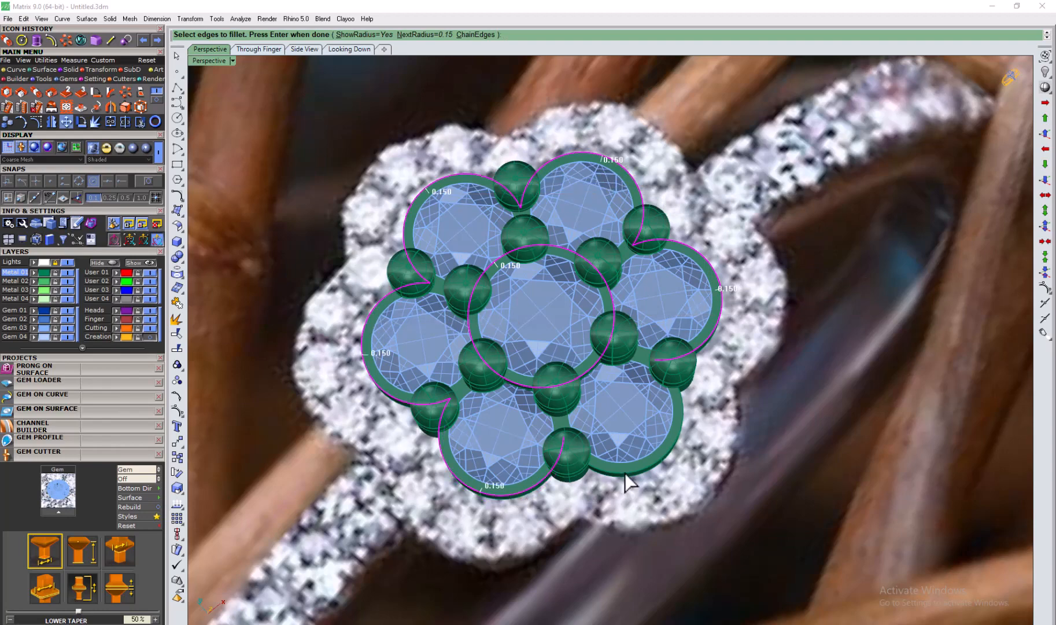
pyautogui.press('Return')
pyautogui.press('Return')
# Step: Offset the head's flower-shaped outline outward by 0.2 mm in the Looking Down view
pyautogui.scroll(4, 487, 474)
pyautogui.moveTo(483, 457); pyautogui.dragTo(484, 416, button='right')
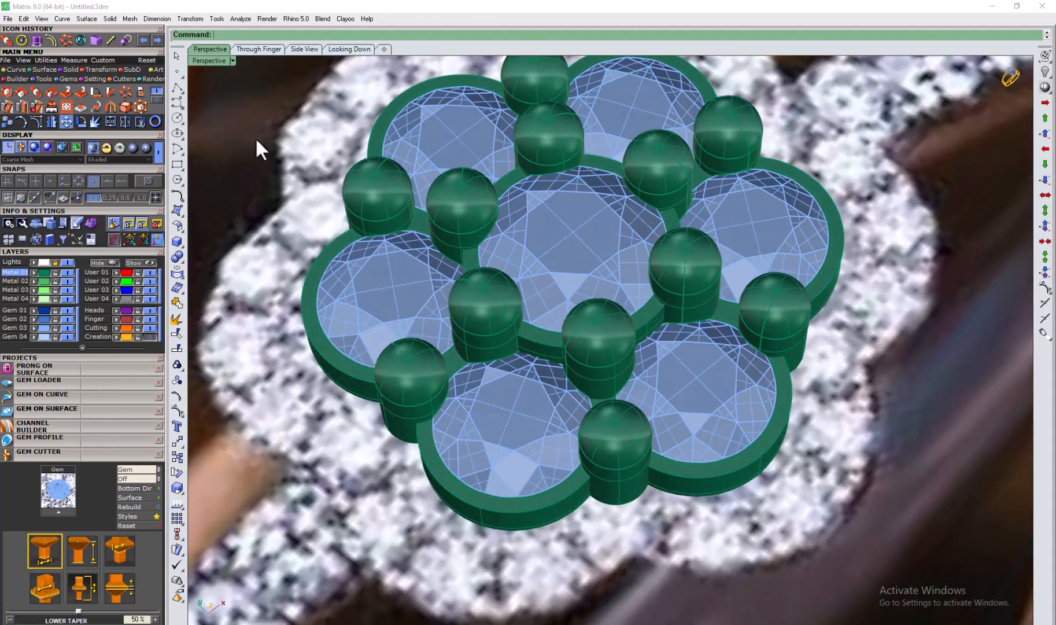
pyautogui.click(533, 348)
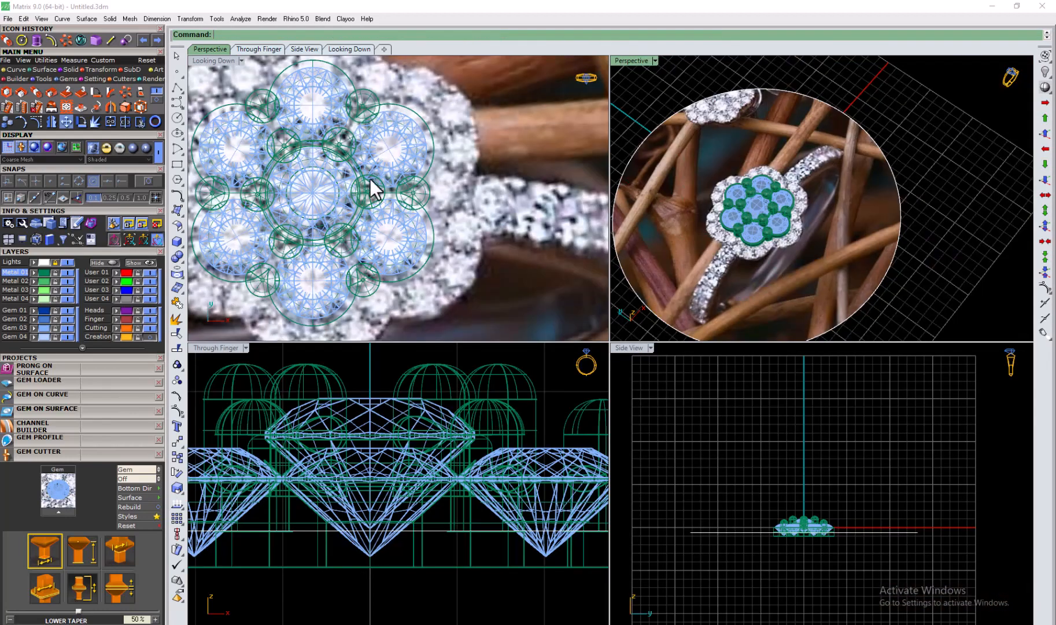
pyautogui.doubleClick(225, 62)
pyautogui.moveTo(642, 169); pyautogui.dragTo(539, 180, button='right')
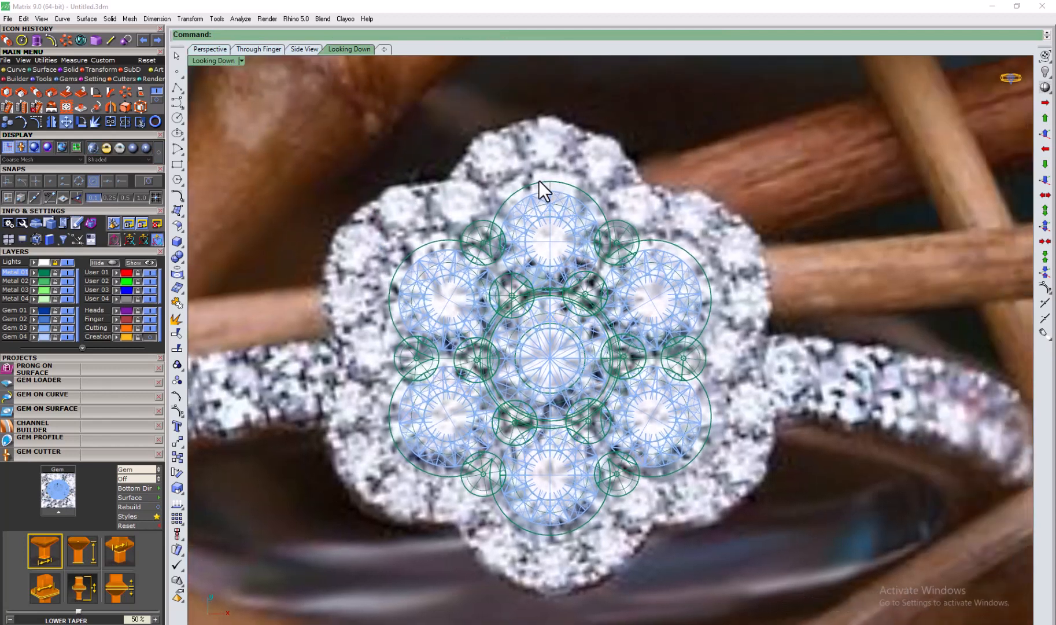
pyautogui.click(541, 183)
pyautogui.click(557, 208)
pyautogui.click(51, 41)
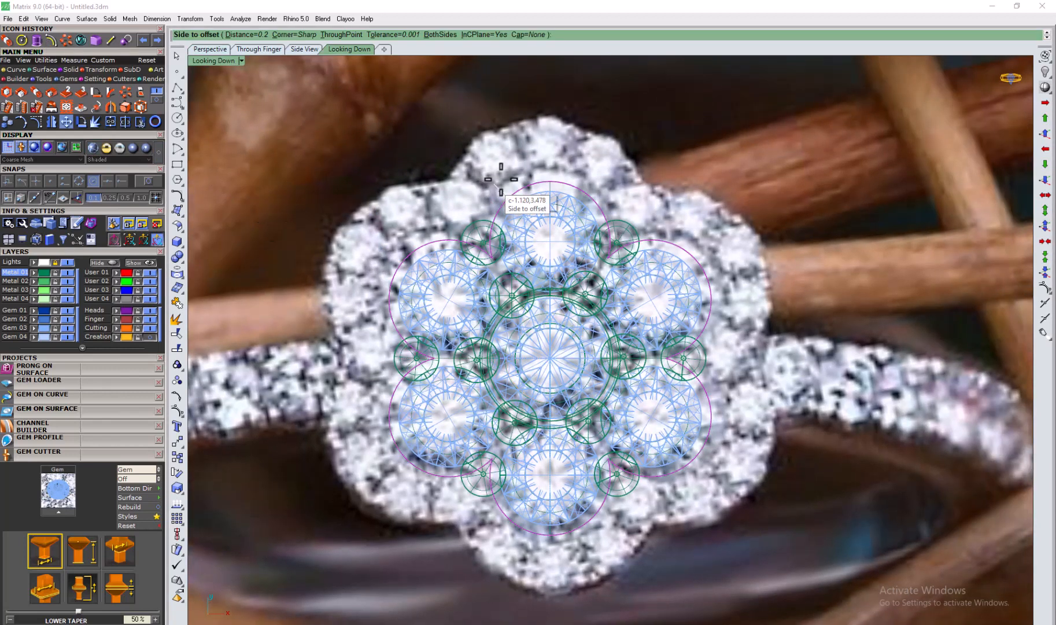
pyautogui.click(498, 185)
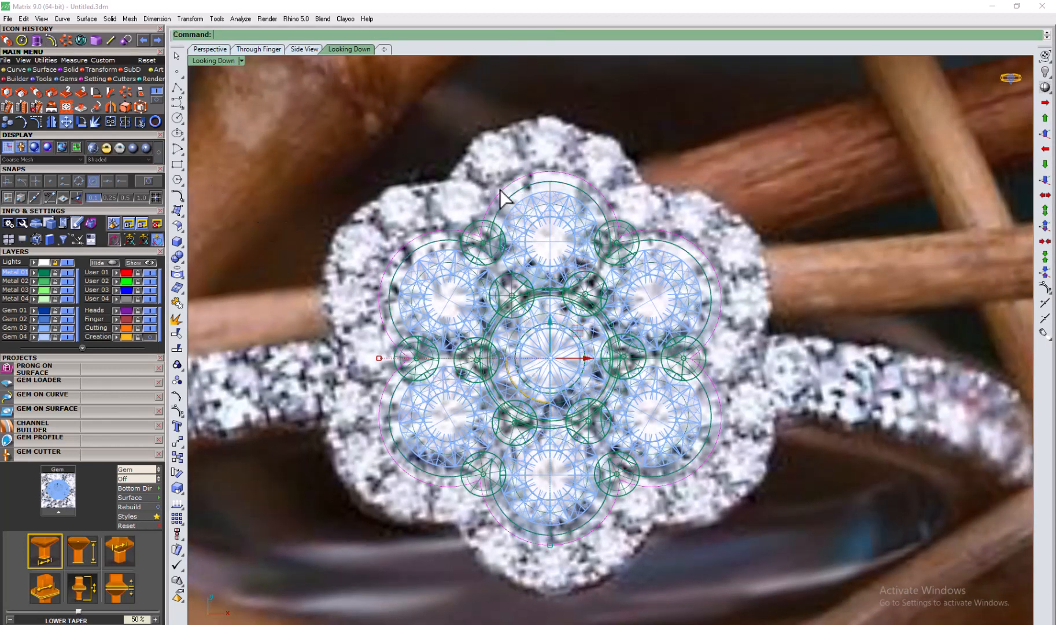
# Step: Offset the flower outline outward by 0.6 mm and add a second outward offset around the halo's outer boundary
pyautogui.rightClick(500, 190)
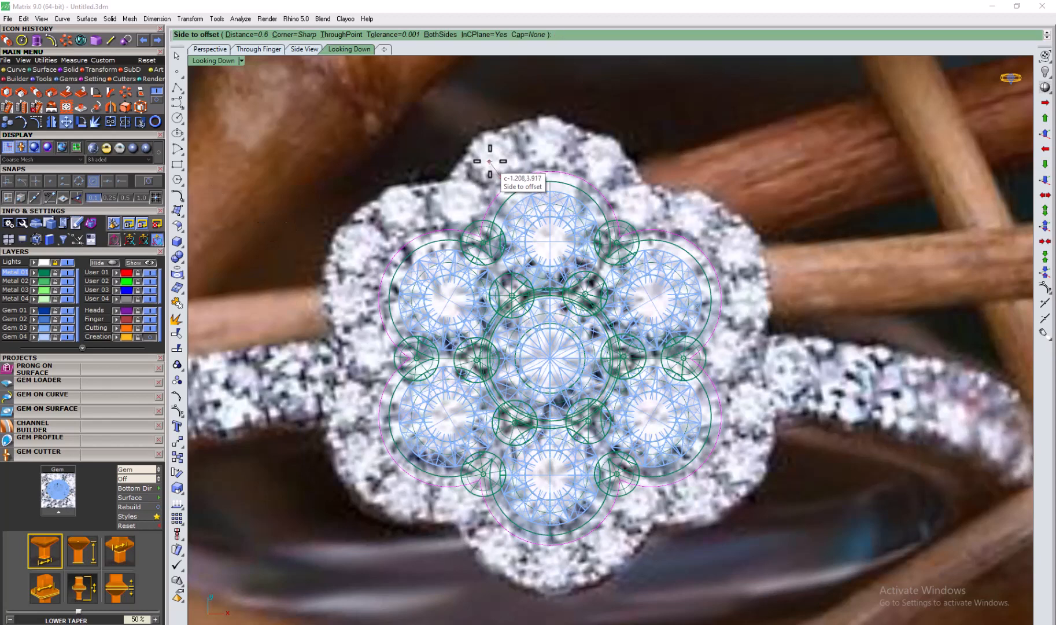
pyautogui.click(489, 162)
pyautogui.click(486, 152)
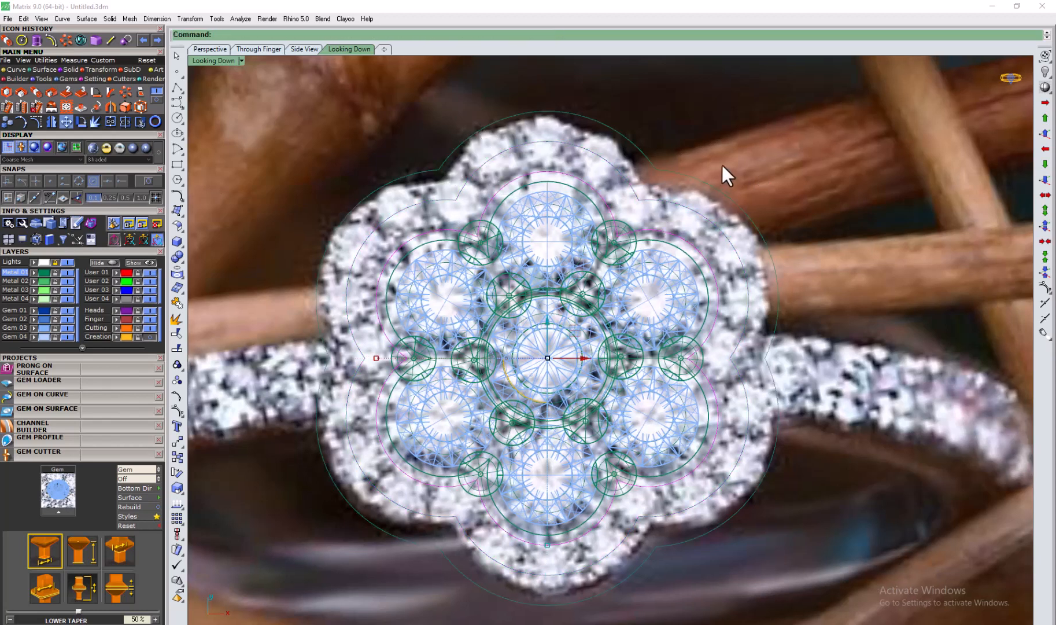
# Step: Extrude the innermost and outermost halo outlines downward about 1 mm as a solid flower-shaped ring, using grid snap
pyautogui.click(37, 40)
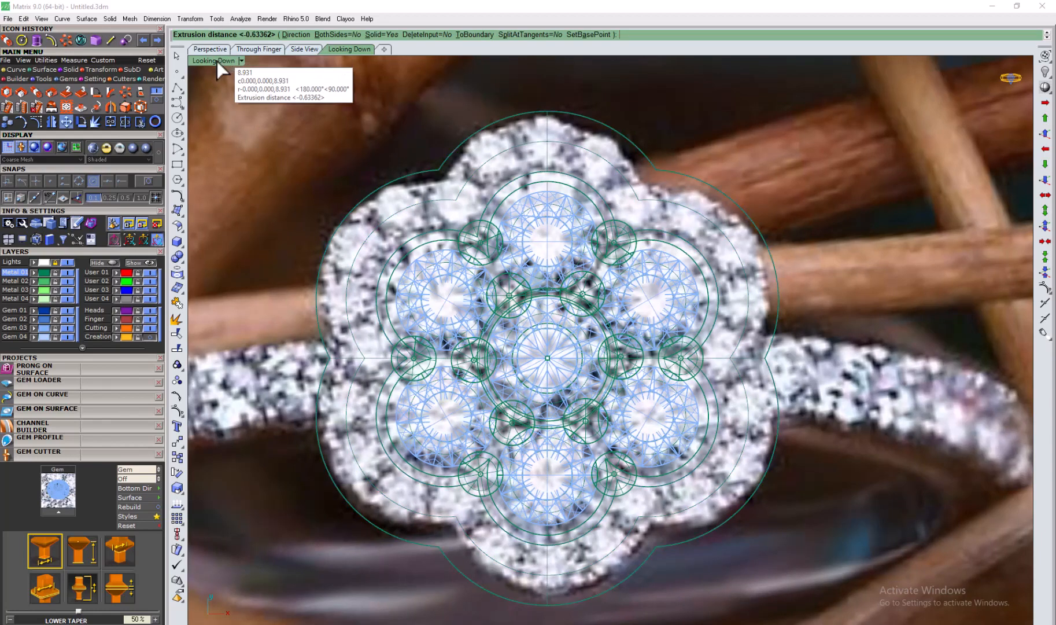
pyautogui.doubleClick(215, 60)
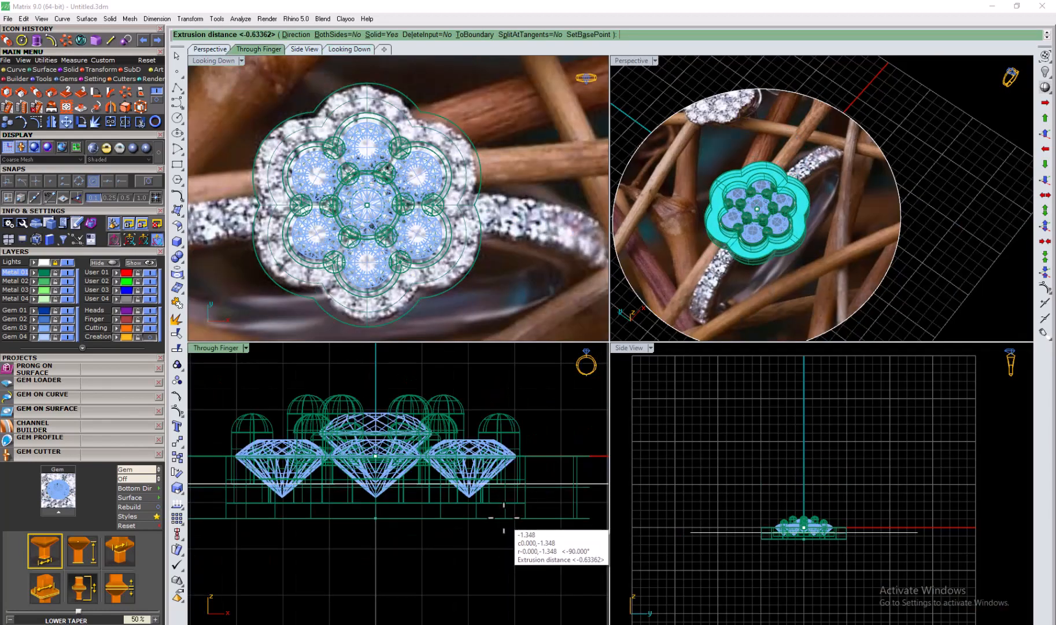
pyautogui.click(159, 195)
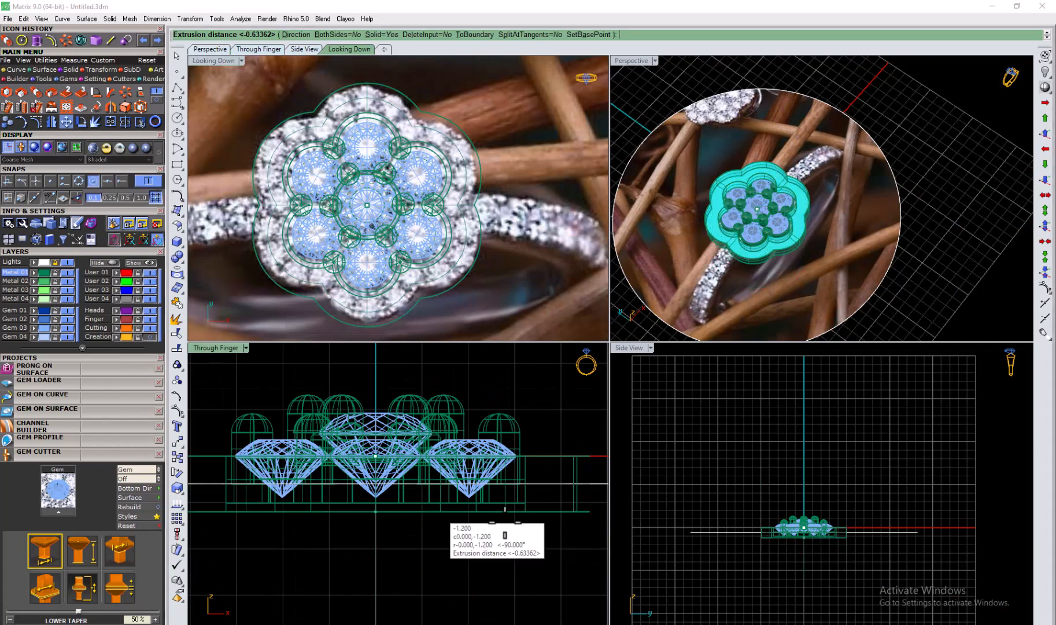
pyautogui.click(512, 500)
pyautogui.press('Escape')
# Step: Select the solid flower-shaped halo ring and move it up by 0.5 mm
pyautogui.moveTo(546, 502); pyautogui.dragTo(481, 479, button='right')
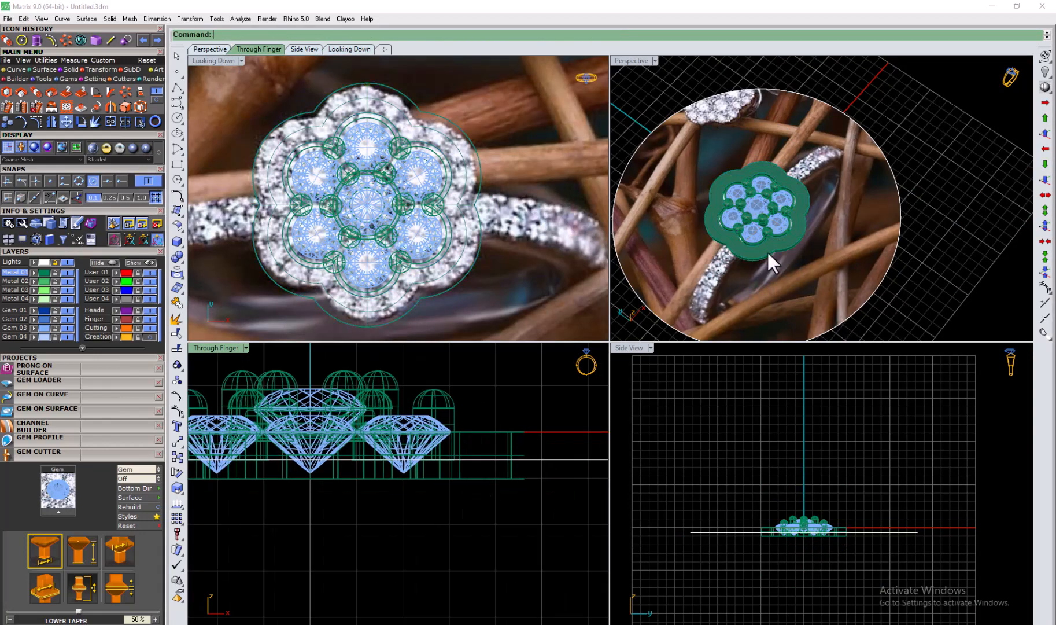
pyautogui.moveTo(768, 253); pyautogui.dragTo(758, 243, button='right')
pyautogui.scroll(-3, 469, 438)
pyautogui.scroll(6, 814, 200)
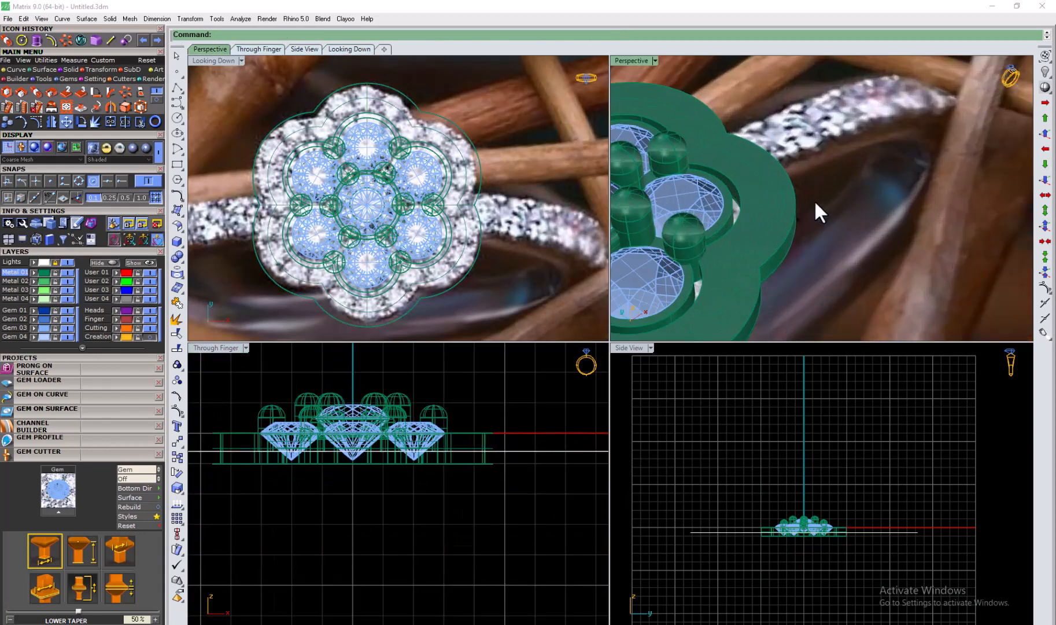
pyautogui.click(744, 206)
pyautogui.click(769, 230)
pyautogui.click(788, 183)
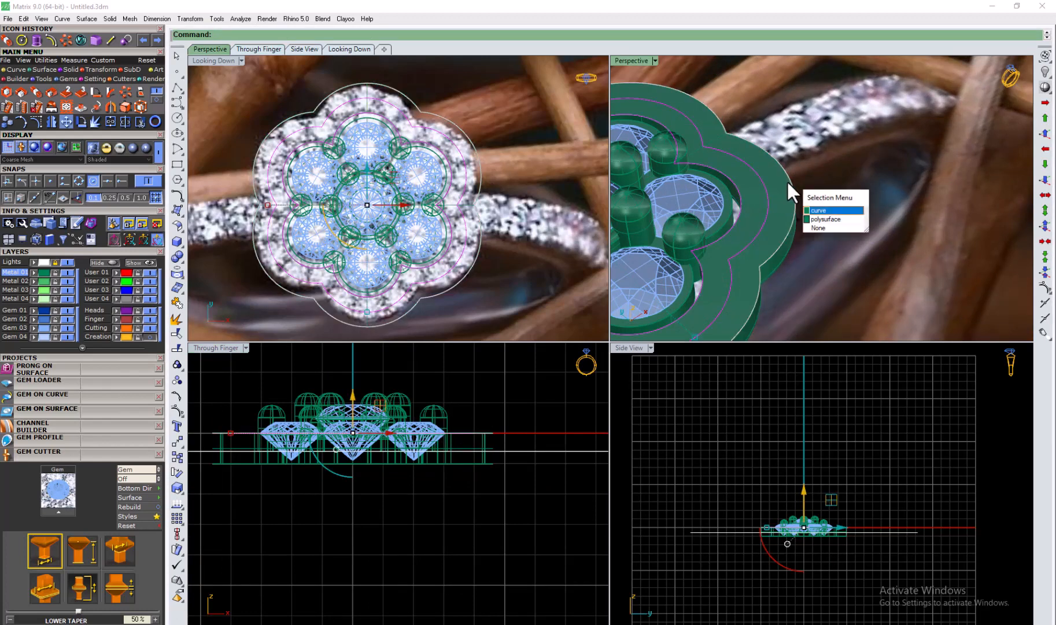
pyautogui.click(826, 219)
pyautogui.click(353, 415)
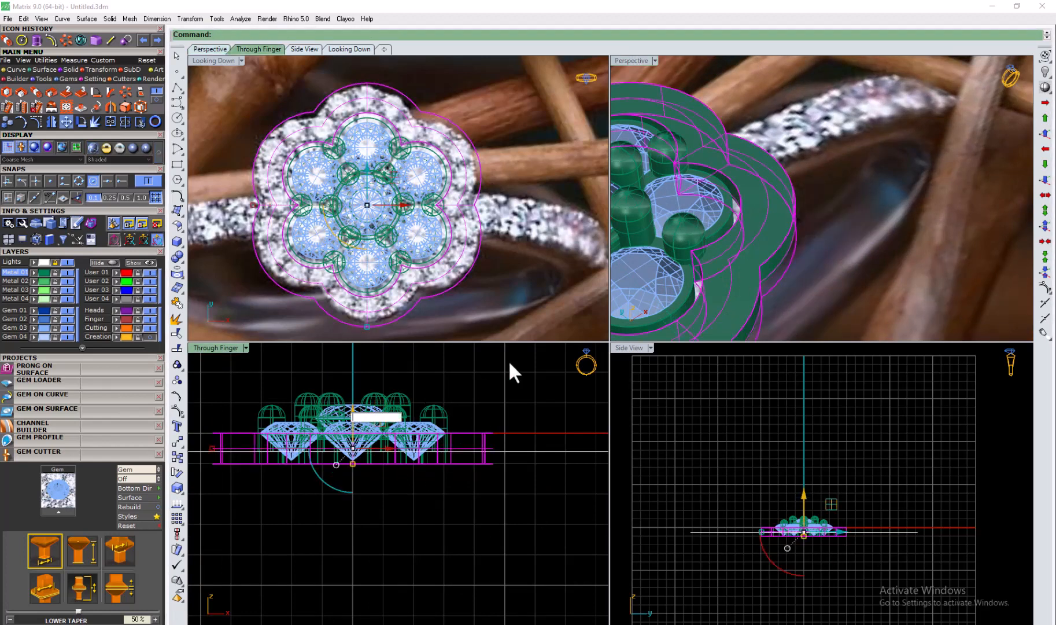
pyautogui.write('0.5')
pyautogui.press('Return')
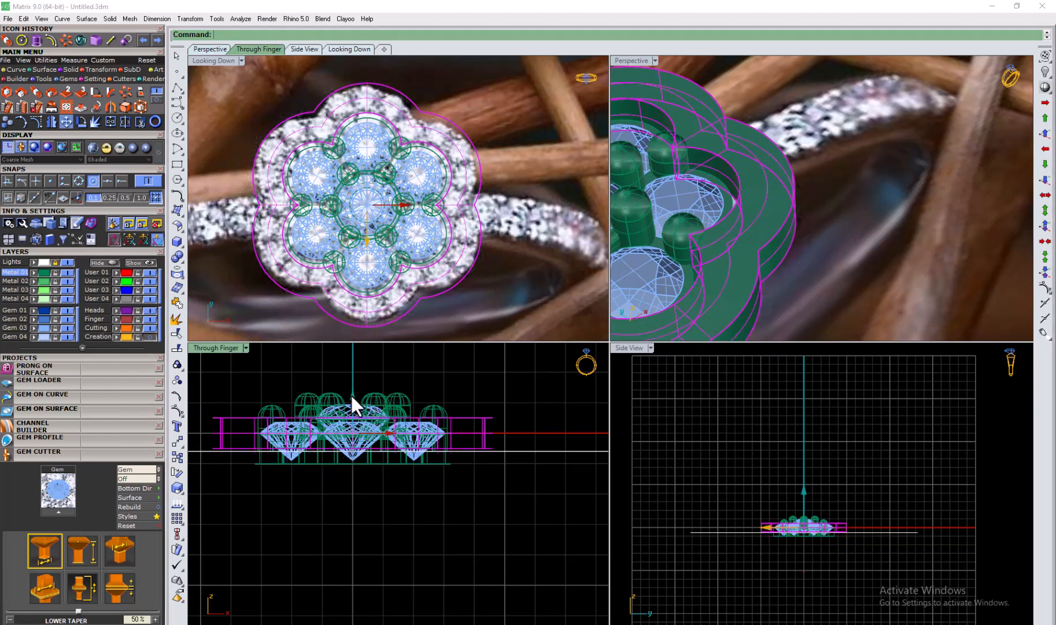
# Step: Move the flower-shaped halo ring vertically by -0.5 mm and deselect it
pyautogui.click(352, 398)
pyautogui.write('-0.5')
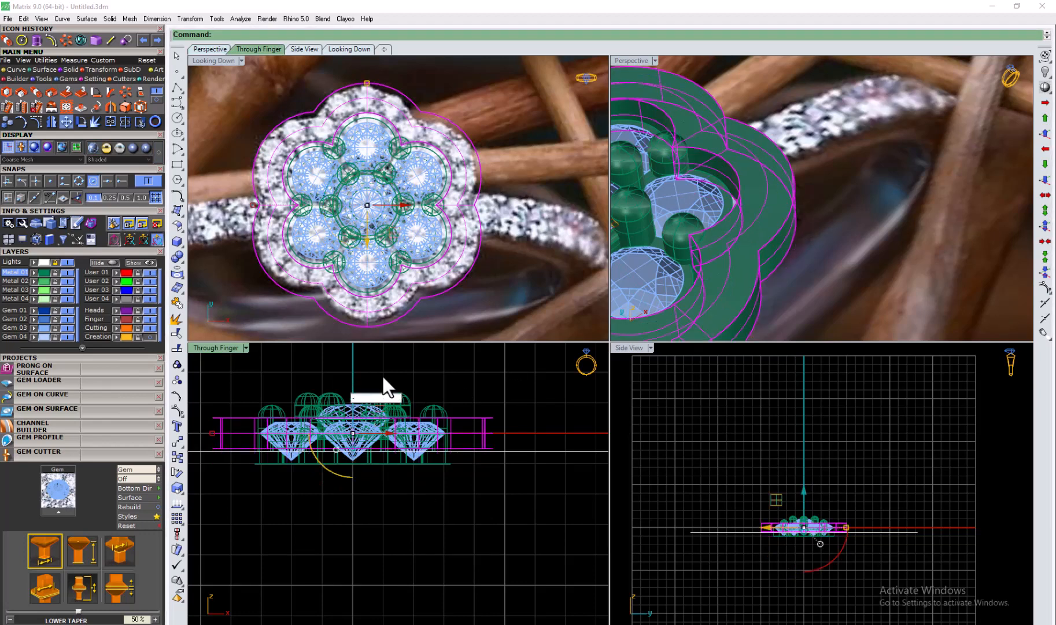
pyautogui.press('Return')
pyautogui.click(476, 390)
# Step: Return to the full Looking Down view and hide the reference photo on the Lights layer
pyautogui.scroll(-7, 797, 262)
pyautogui.moveTo(797, 262); pyautogui.dragTo(723, 264, button='right')
pyautogui.doubleClick(214, 60)
pyautogui.scroll(-2, 490, 349)
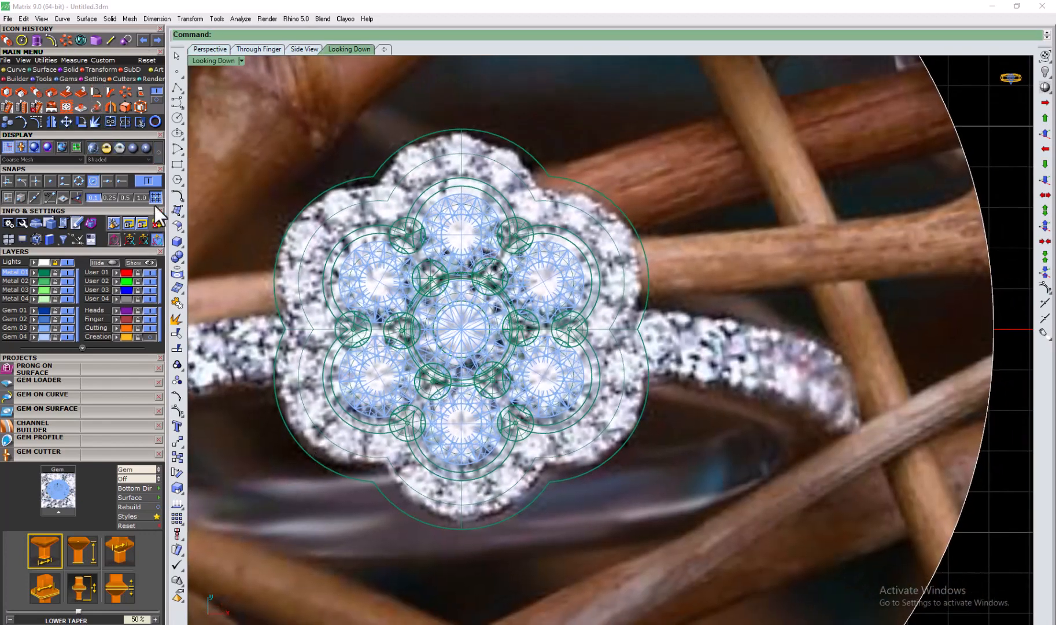
pyautogui.click(67, 263)
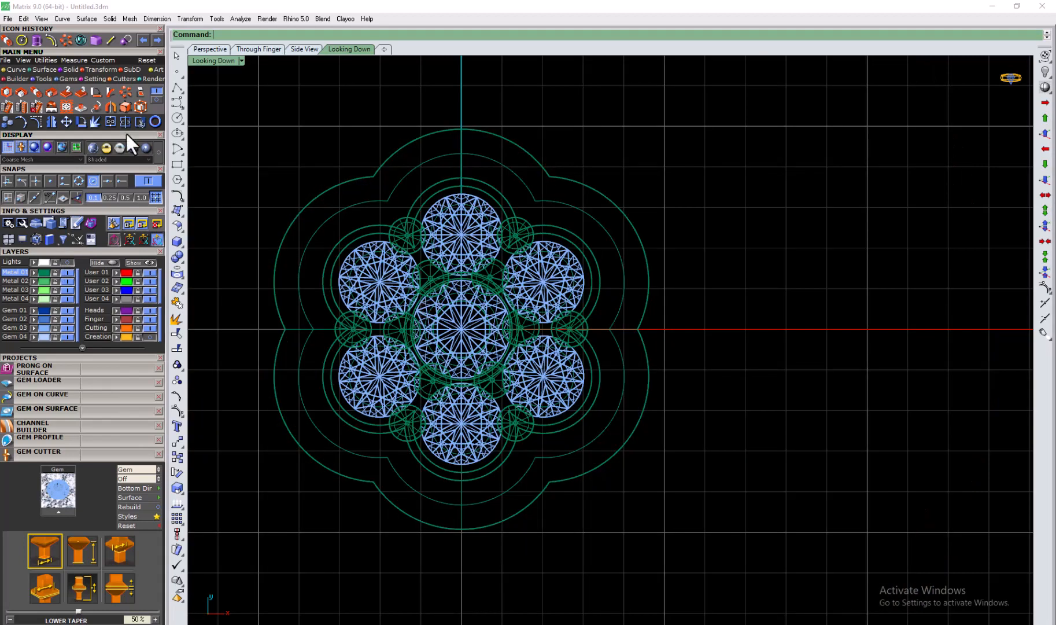
# Step: Lay out round gems along the middle halo outline with Gem on Curve, culets pointing down
pyautogui.click(58, 80)
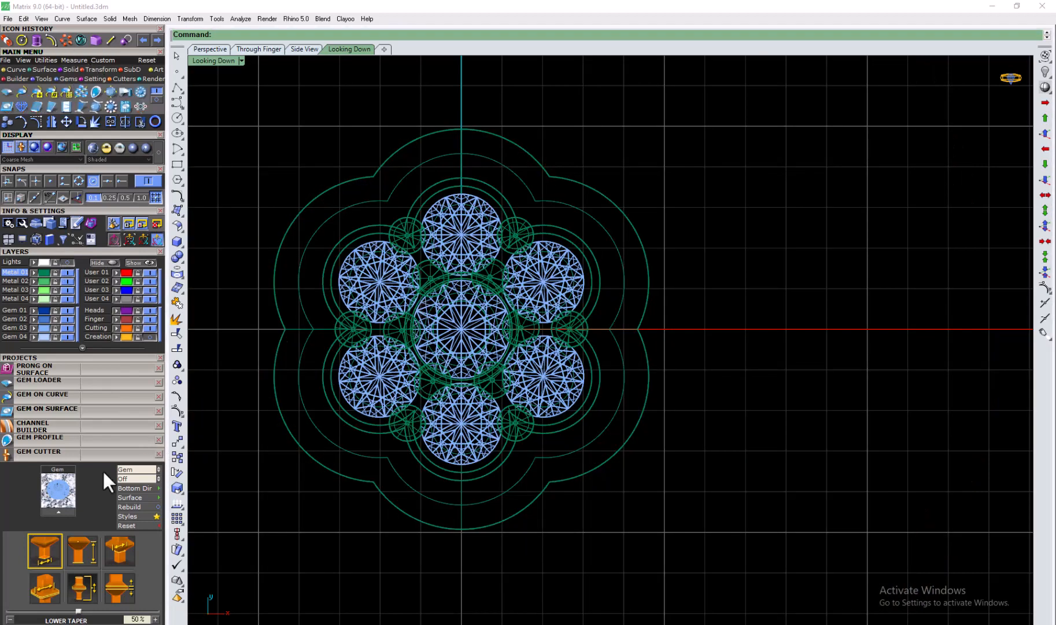
pyautogui.click(137, 454)
pyautogui.click(40, 396)
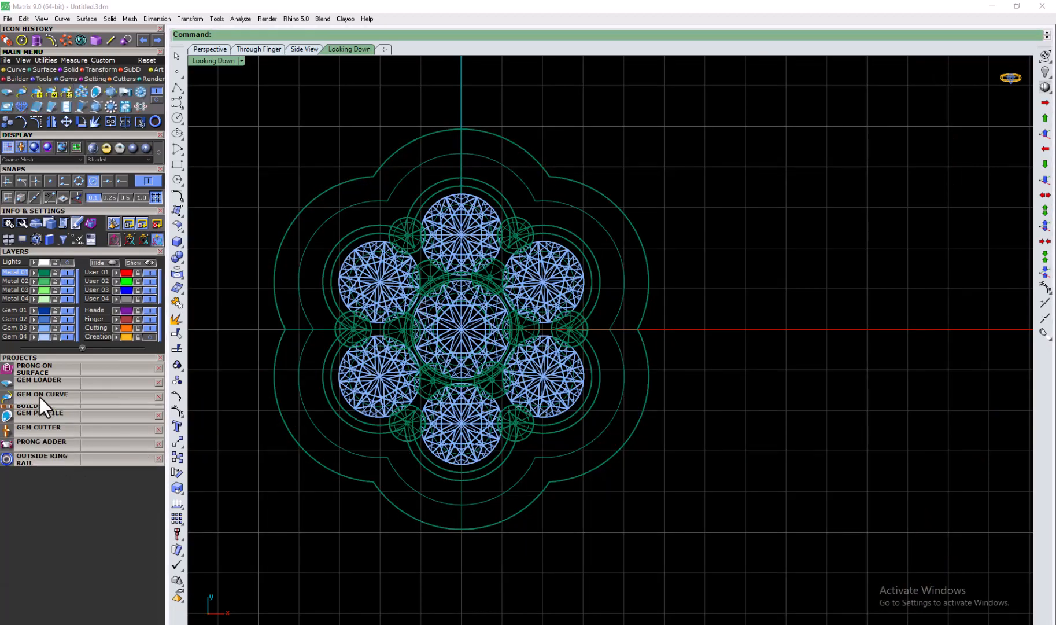
pyautogui.click(65, 455)
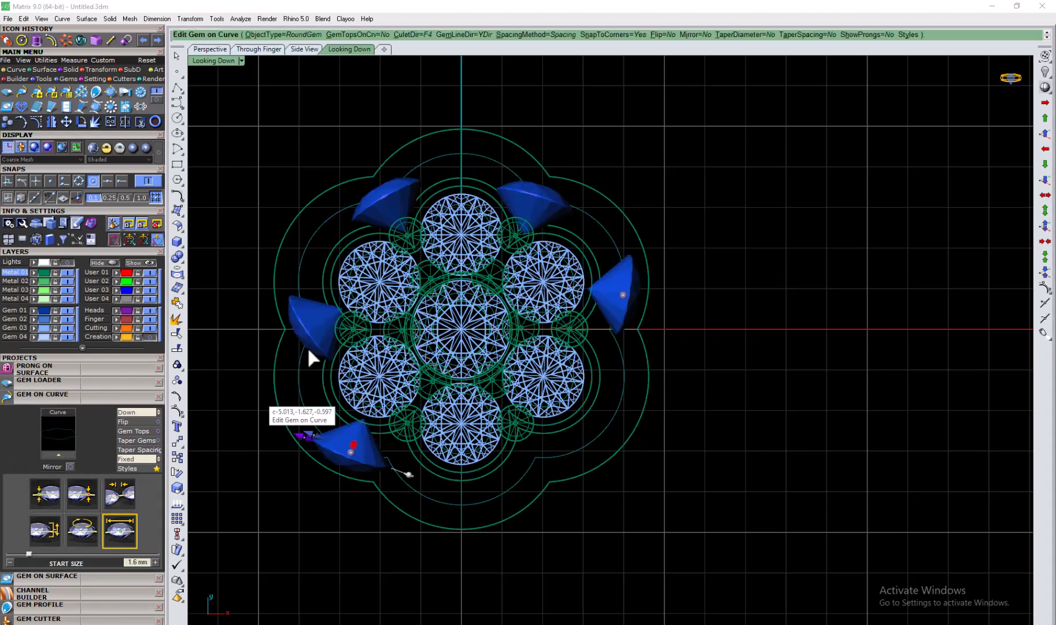
pyautogui.click(157, 413)
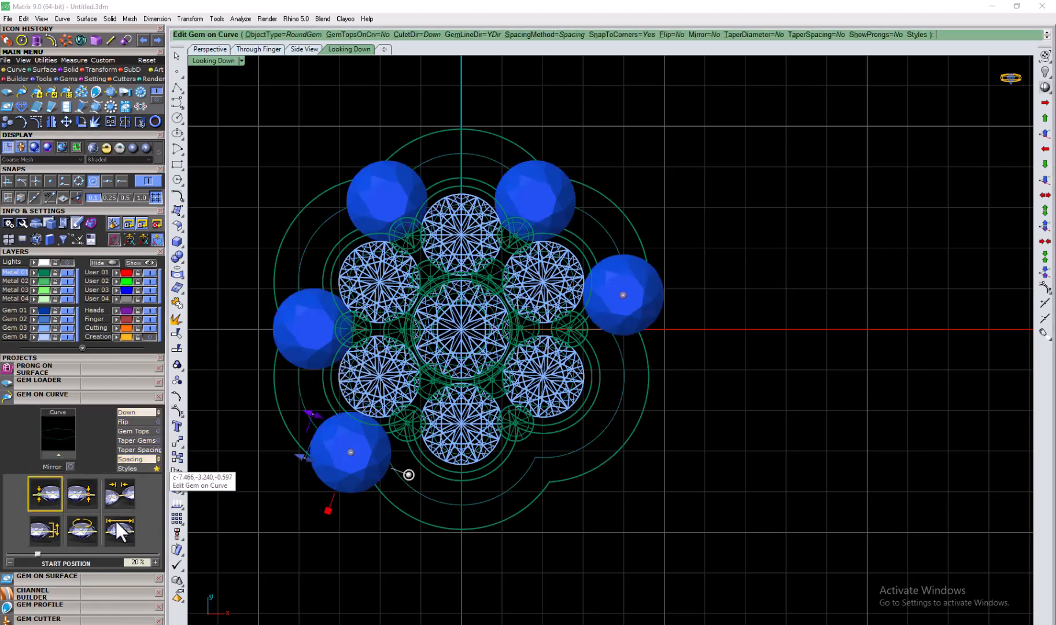
# Step: Set the start size of the gems on the halo outline to 1.1 mm
pyautogui.click(117, 500)
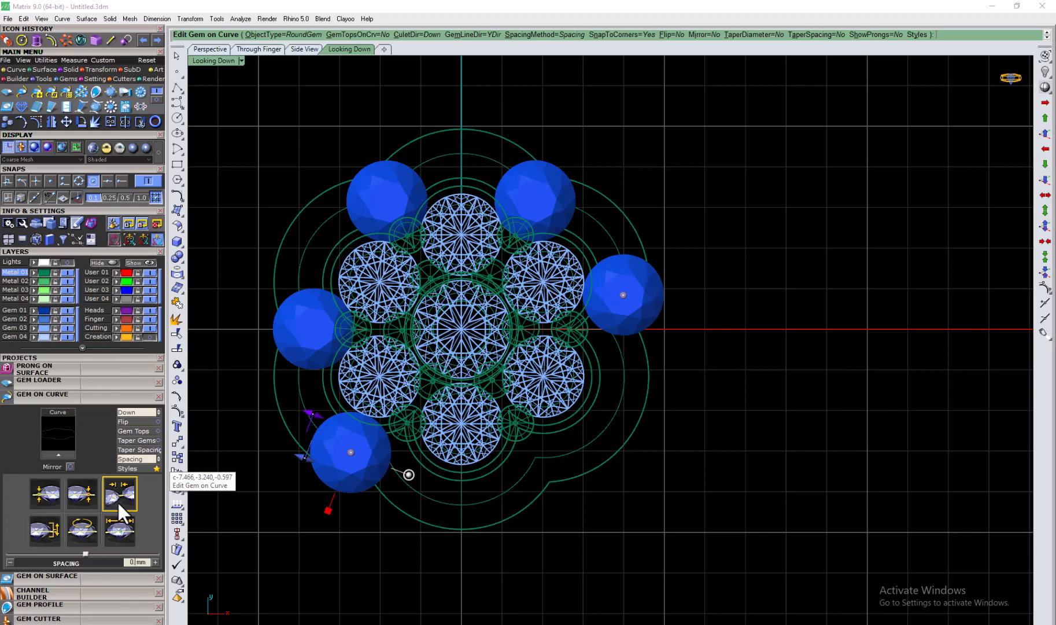
pyautogui.click(121, 528)
pyautogui.press('BackSpace')
pyautogui.write('1.1')
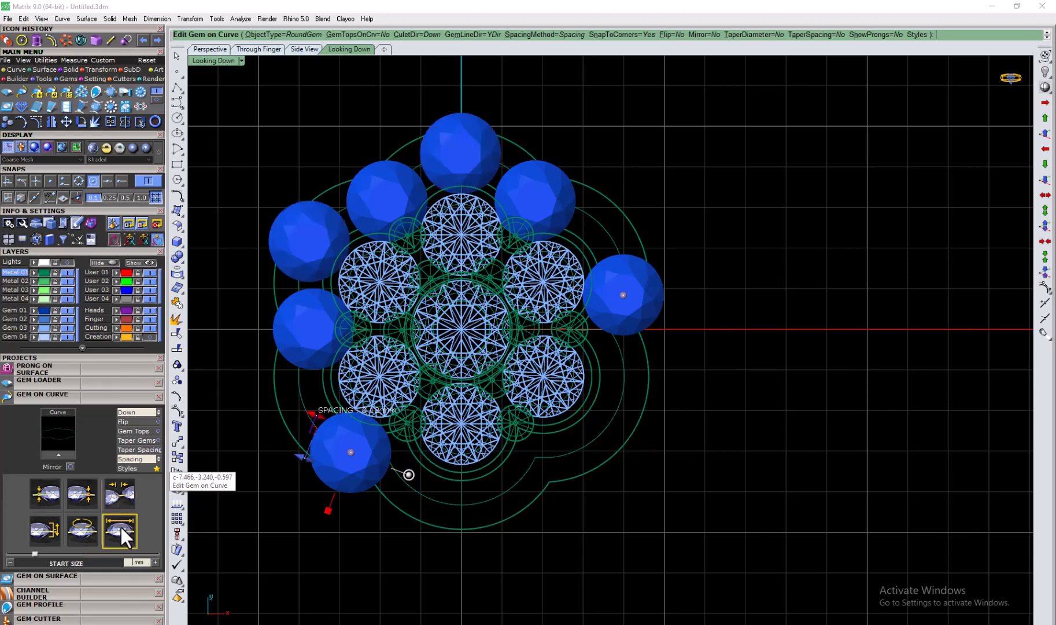
pyautogui.press('Return')
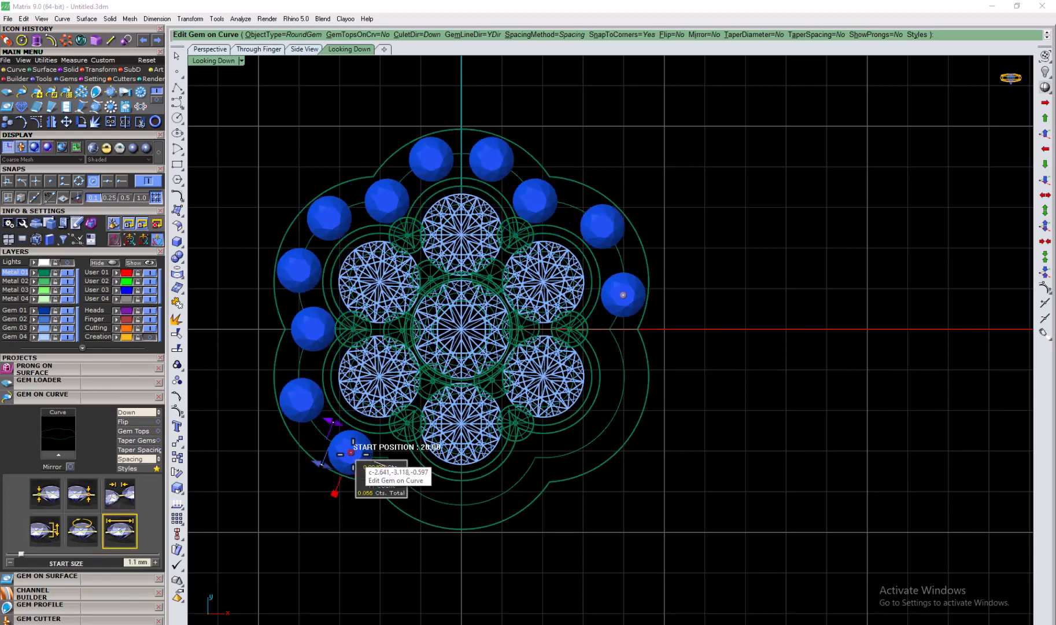
# Step: Use fixed spacing of 0.11 mm and extend the gems around the halo outline, with the end position at about 96.6%
pyautogui.click(157, 460)
pyautogui.moveTo(350, 452); pyautogui.dragTo(593, 441)
pyautogui.click(118, 531)
pyautogui.click(120, 495)
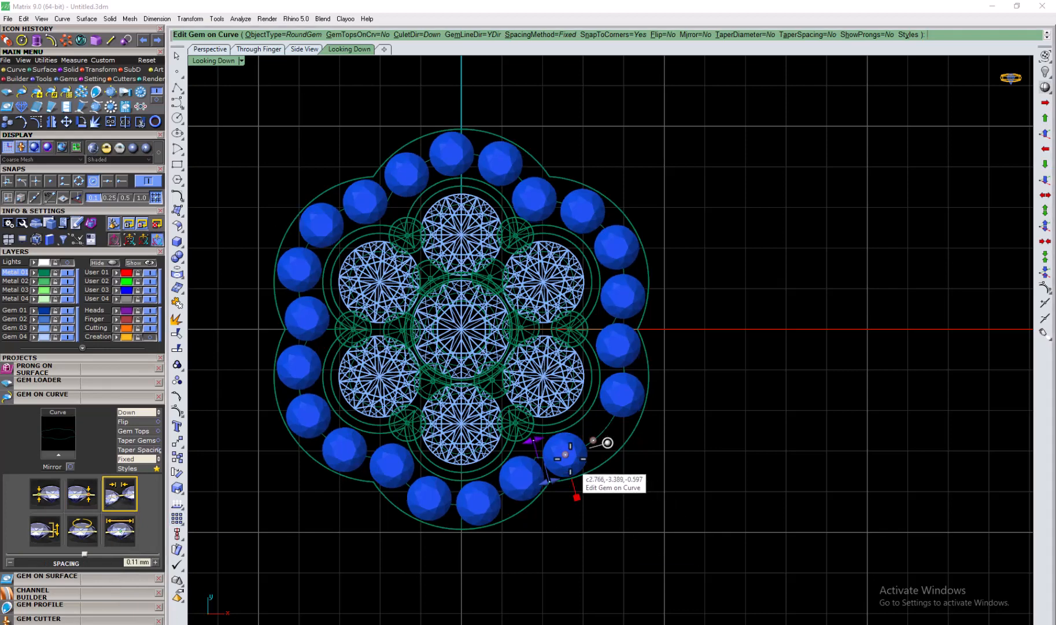
pyautogui.moveTo(566, 454)
pyautogui.mouseDown()
pyautogui.moveTo(585, 445)
pyautogui.moveTo(575, 458)
pyautogui.mouseUp()
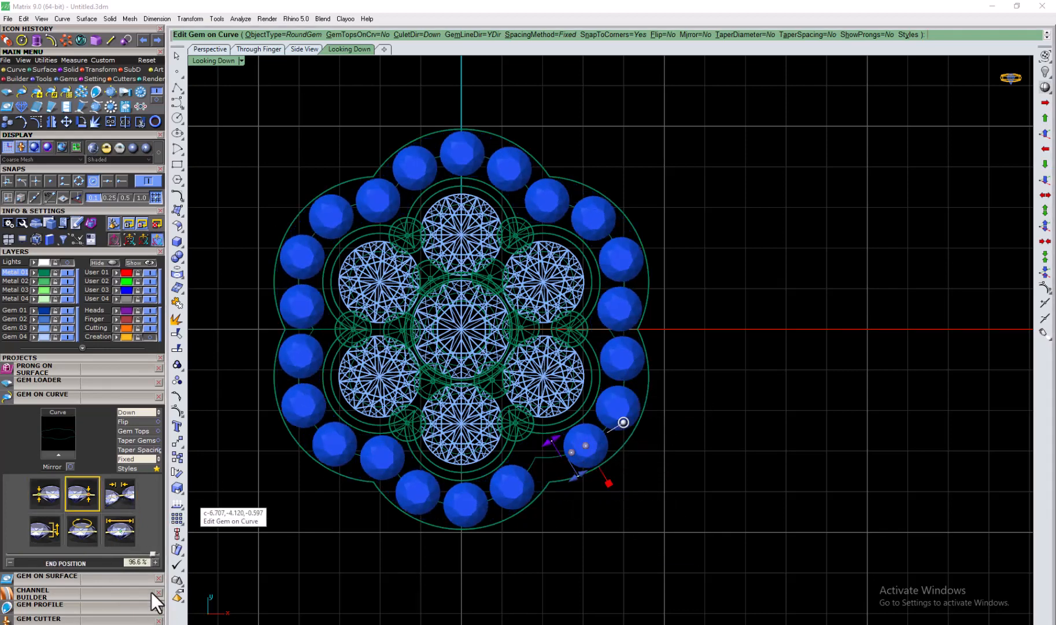
# Step: Set the spacing between the halo gems to 0.15 mm
pyautogui.click(121, 496)
pyautogui.click(156, 562)
pyautogui.click(157, 562)
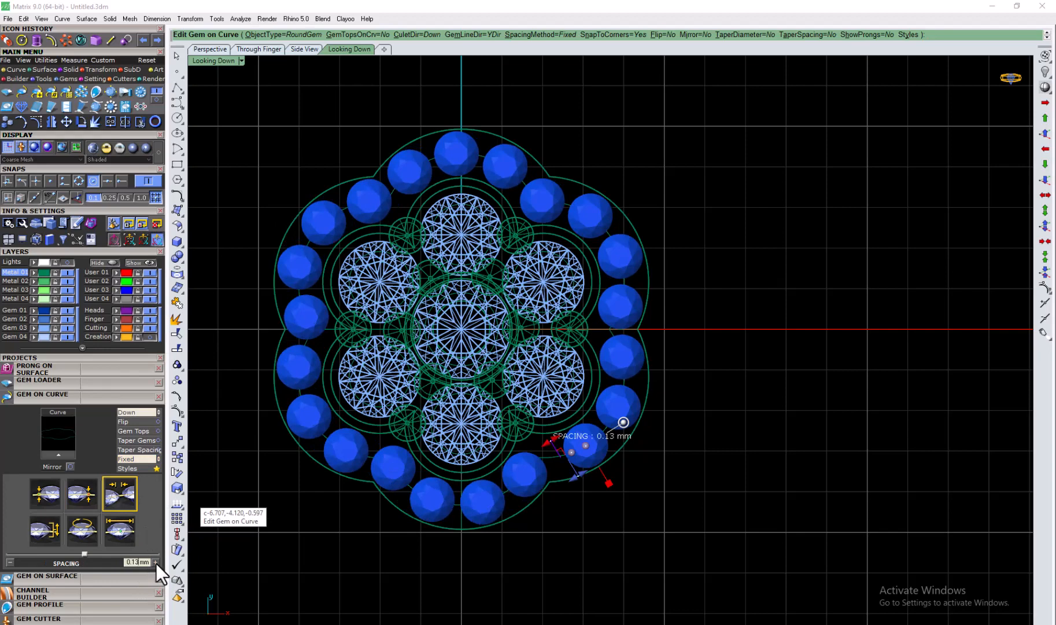
pyautogui.click(156, 562)
pyautogui.click(156, 561)
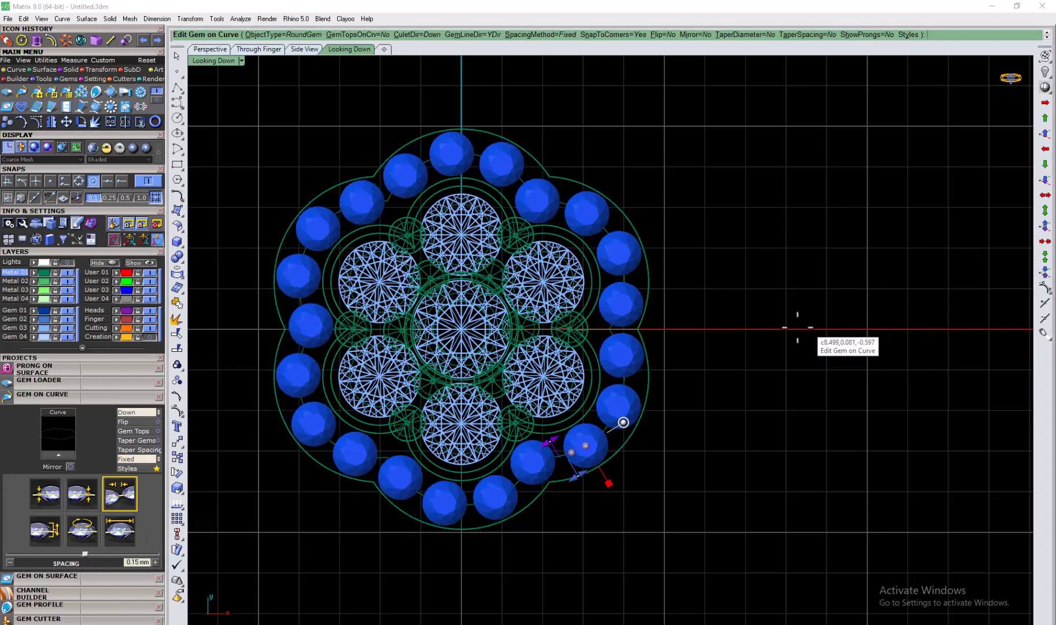
# Step: Shift the start position of the halo gem row to about 81.9% and finish the Gem on Curve layout
pyautogui.click(572, 453)
pyautogui.moveTo(572, 452); pyautogui.dragTo(622, 255)
pyautogui.moveTo(607, 429); pyautogui.dragTo(623, 265)
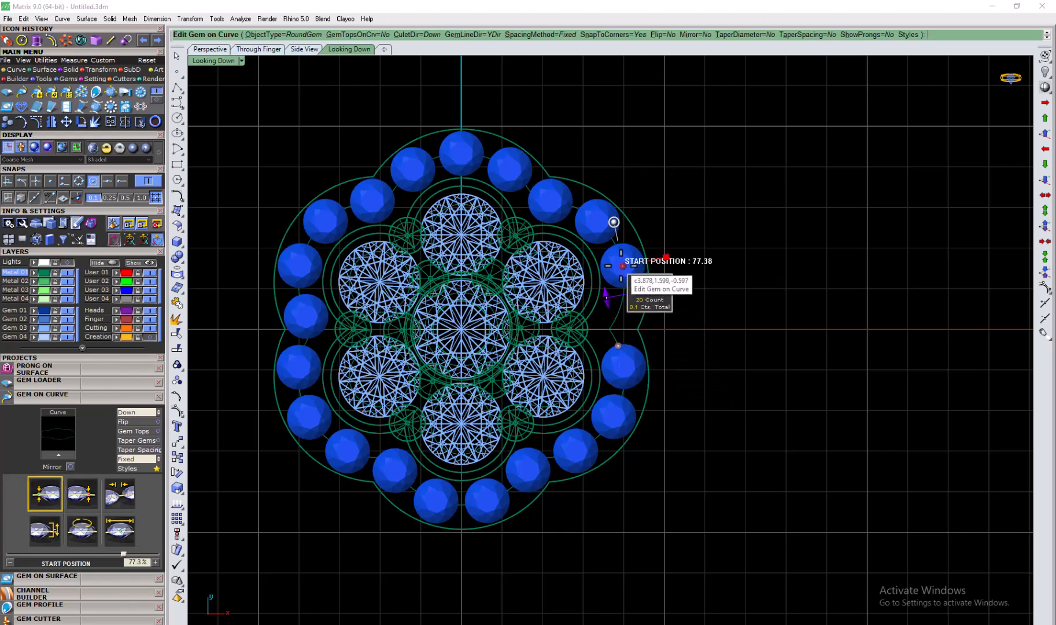
pyautogui.moveTo(622, 265); pyautogui.dragTo(626, 306)
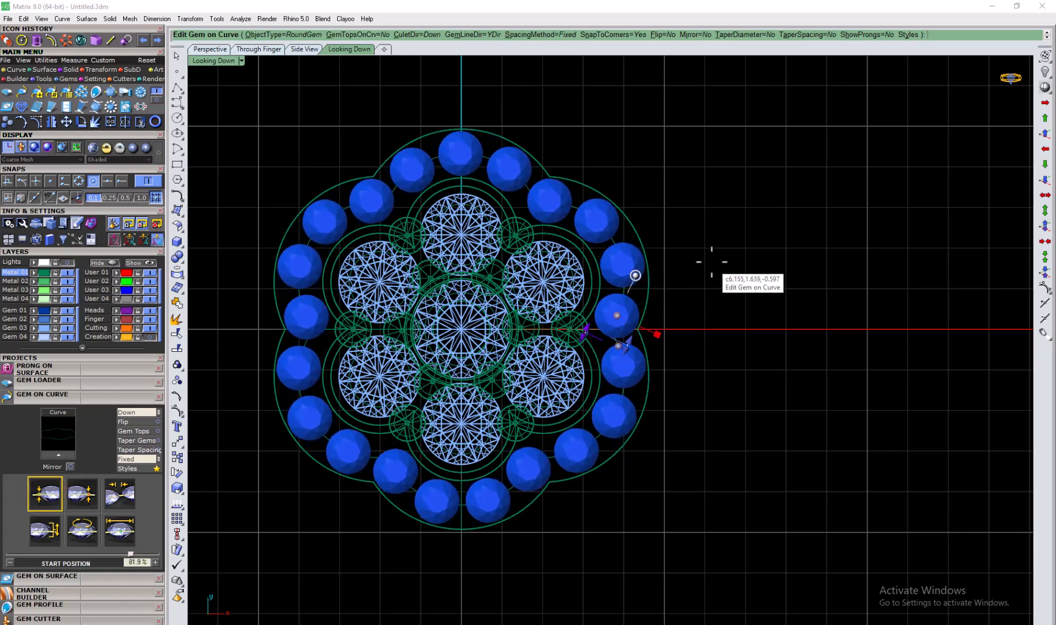
pyautogui.rightClick(712, 261)
pyautogui.click(75, 395)
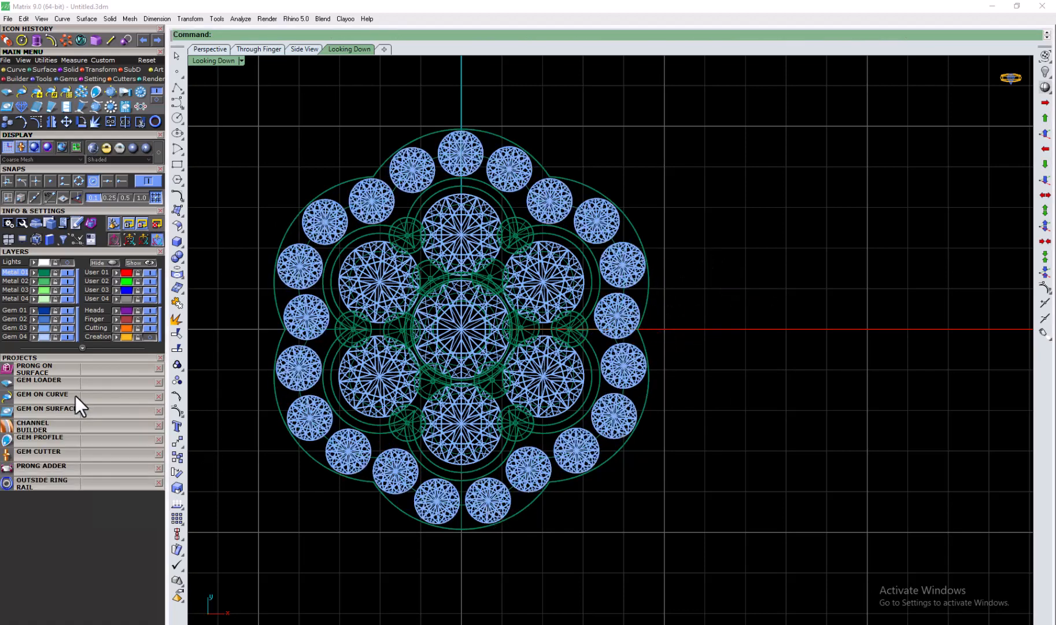
# Step: Using Prong on Surface on the scalloped halo, place pairs of 0.5 mm diameter prongs between the leftmost halo gems
pyautogui.click(27, 368)
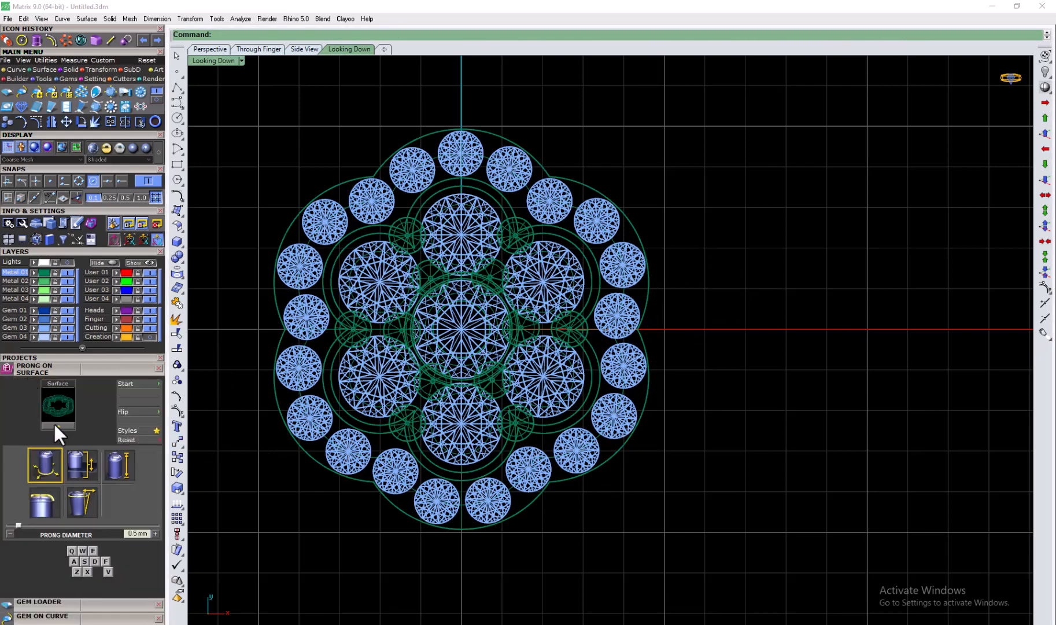
pyautogui.click(66, 368)
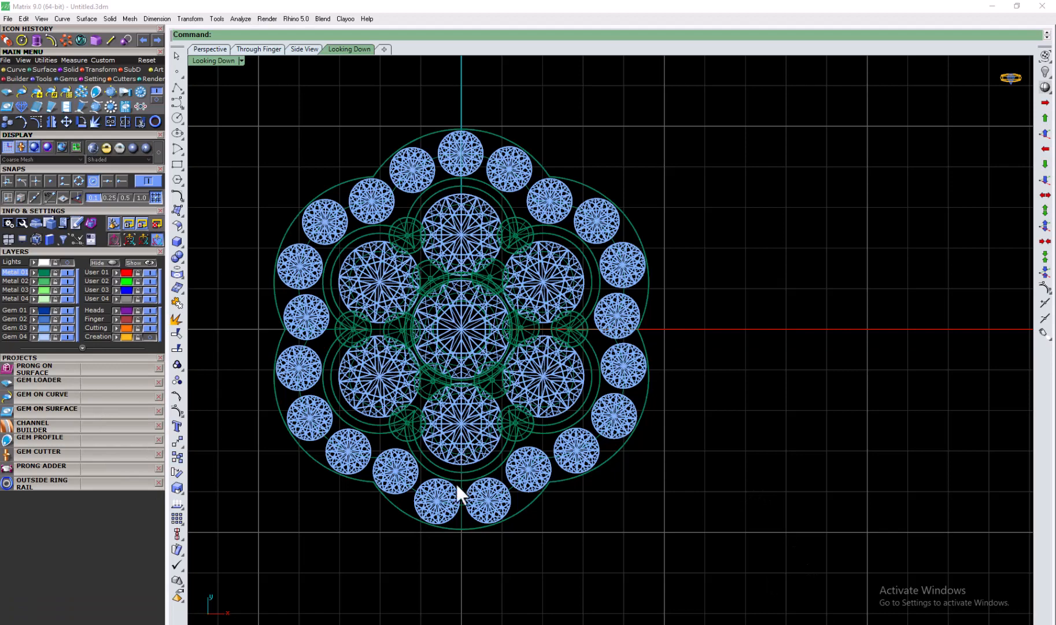
pyautogui.click(35, 369)
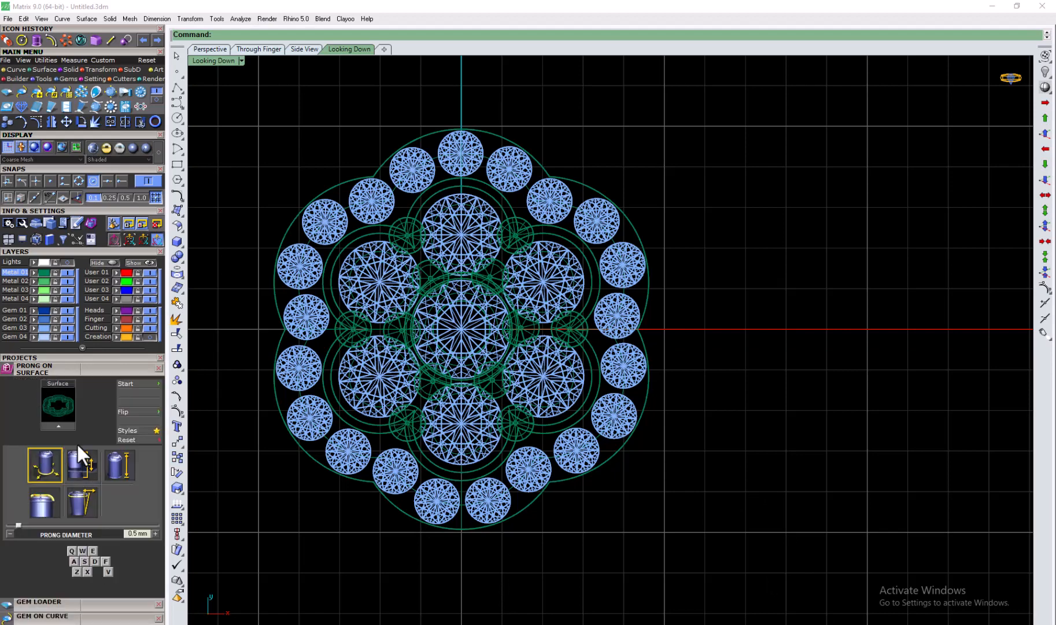
pyautogui.click(282, 342)
pyautogui.click(304, 380)
pyautogui.click(139, 384)
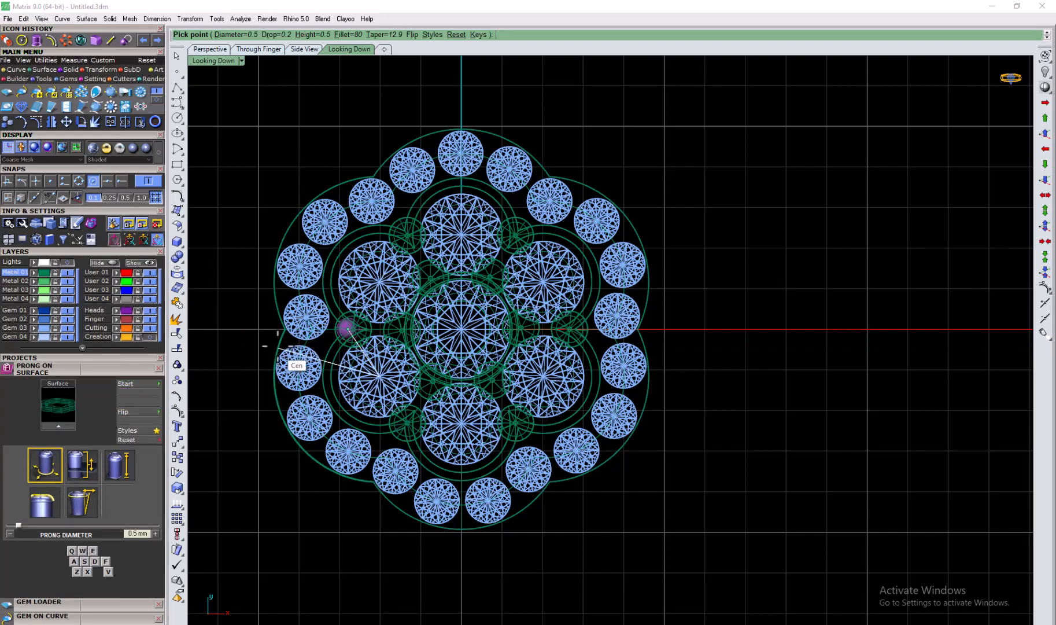
pyautogui.scroll(3, 310, 341)
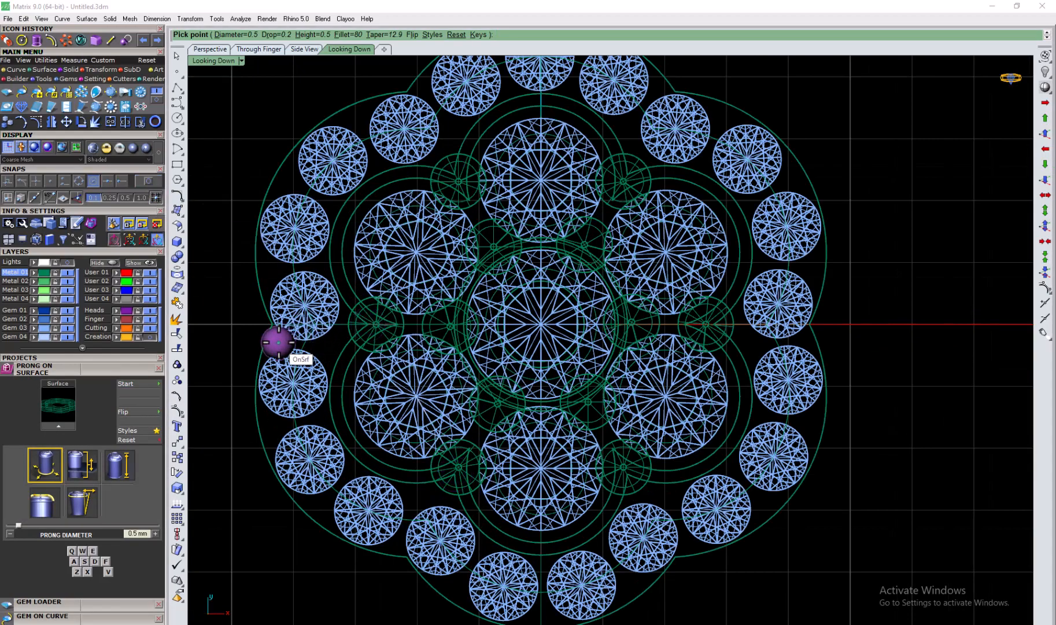
pyautogui.scroll(3, 277, 342)
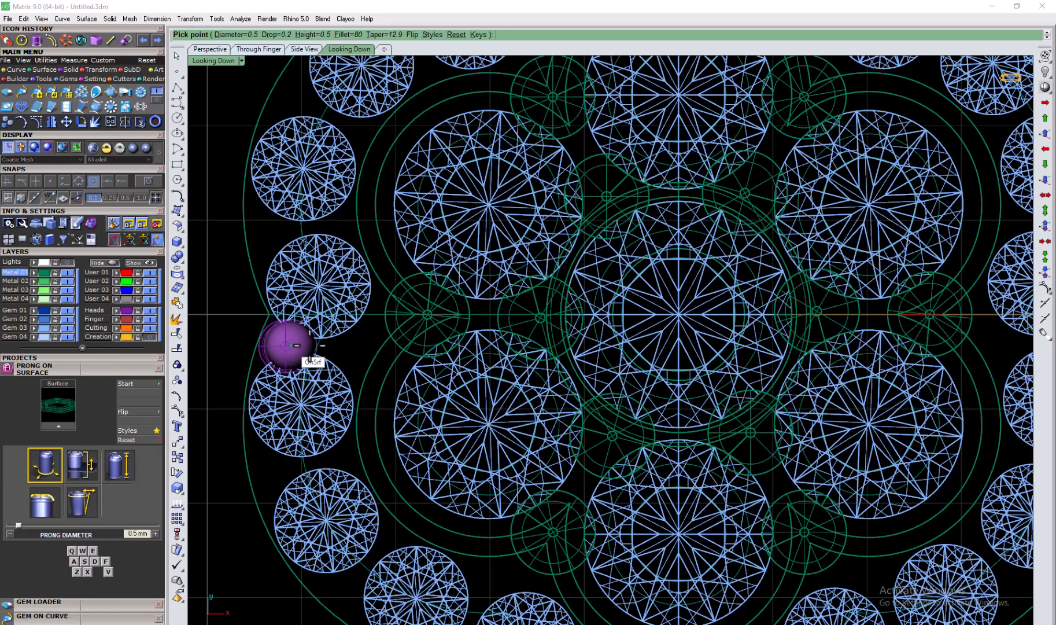
pyautogui.click(286, 345)
pyautogui.click(346, 351)
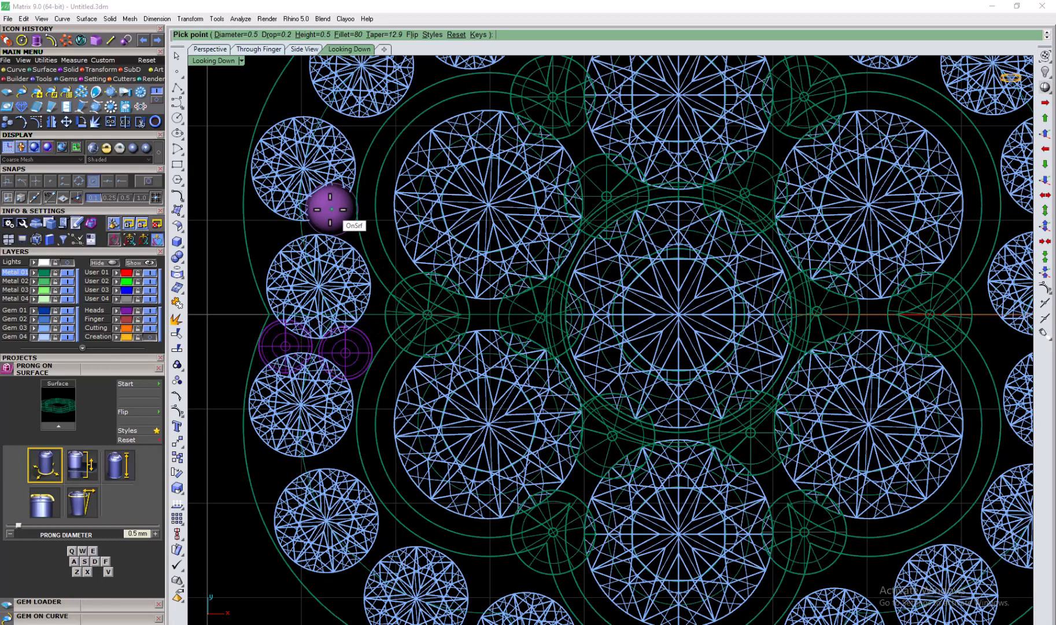
pyautogui.click(332, 221)
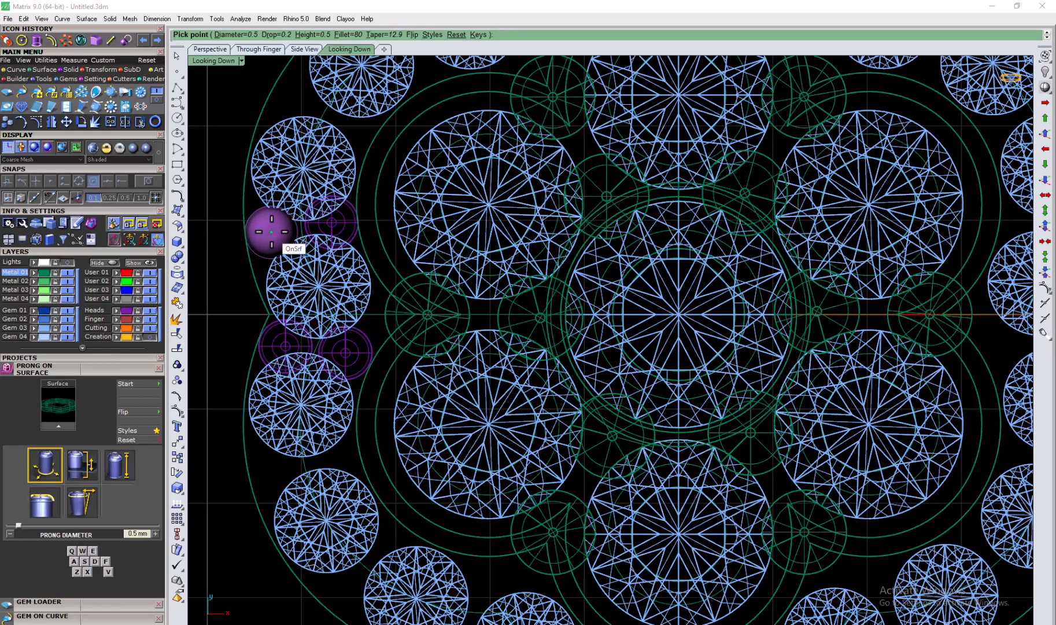
pyautogui.click(271, 232)
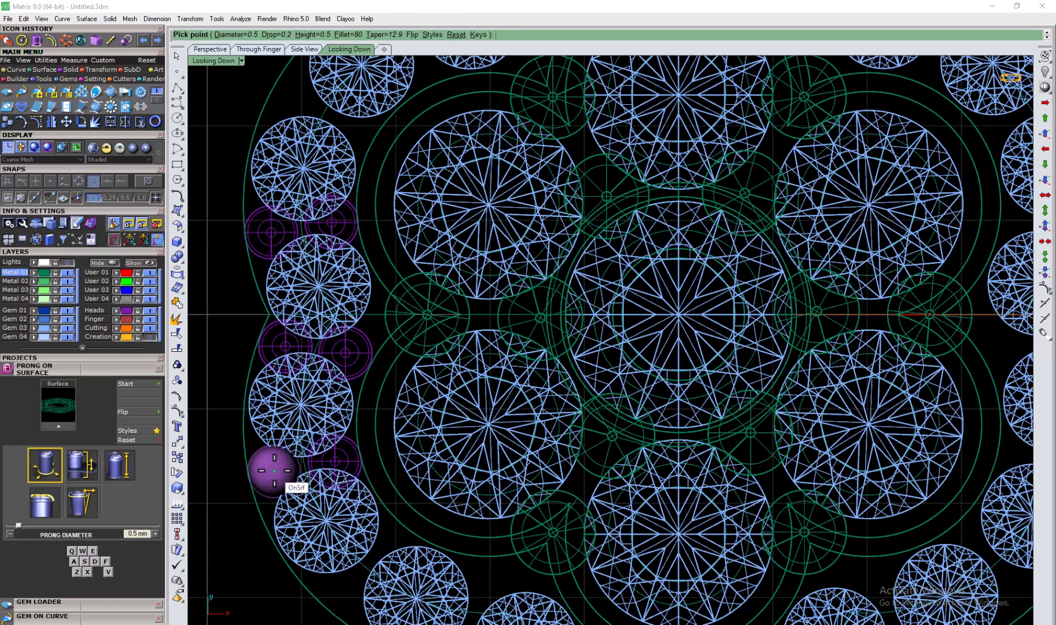
# Step: Place inner and outer prong pairs in the gem gaps along the halo's lower-left arc, down to the bottom centre gap
pyautogui.scroll(-2, 288, 462)
pyautogui.moveTo(300, 461); pyautogui.dragTo(296, 377, button='right')
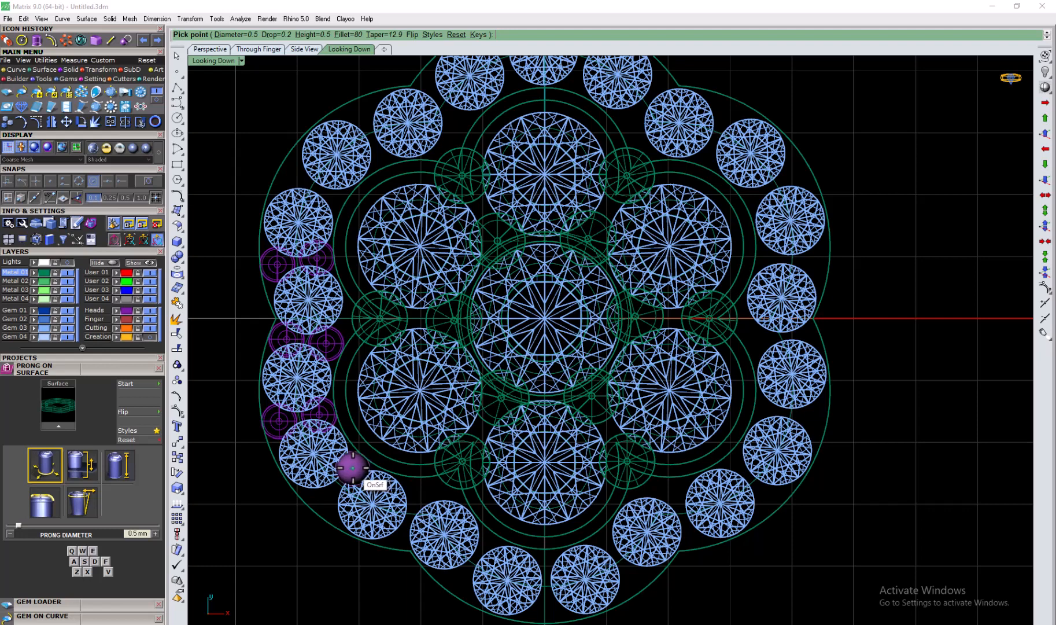
pyautogui.click(352, 468)
pyautogui.click(325, 496)
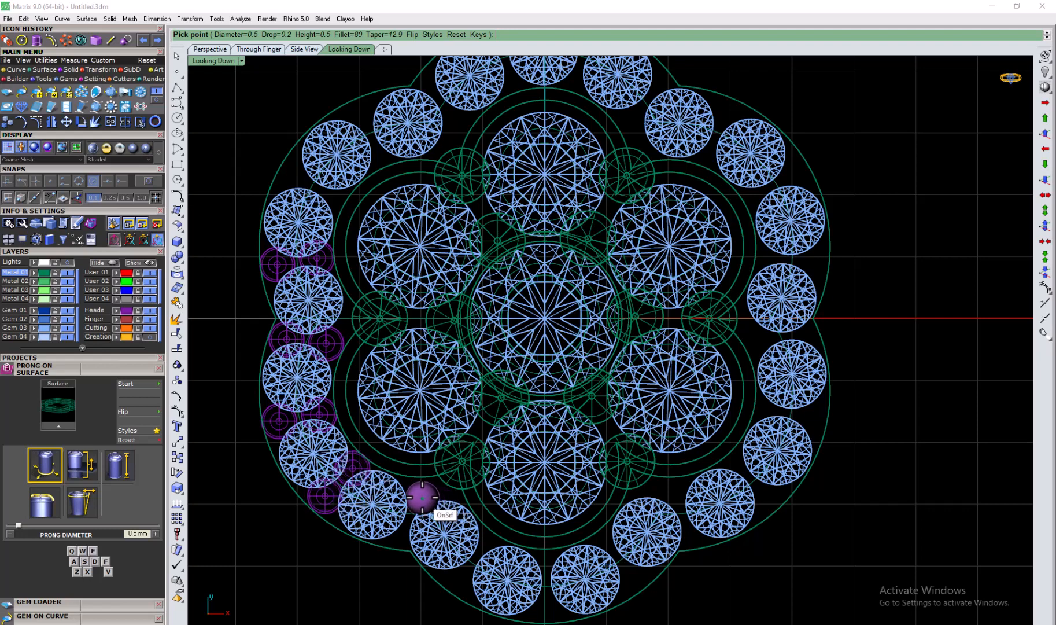
pyautogui.click(416, 500)
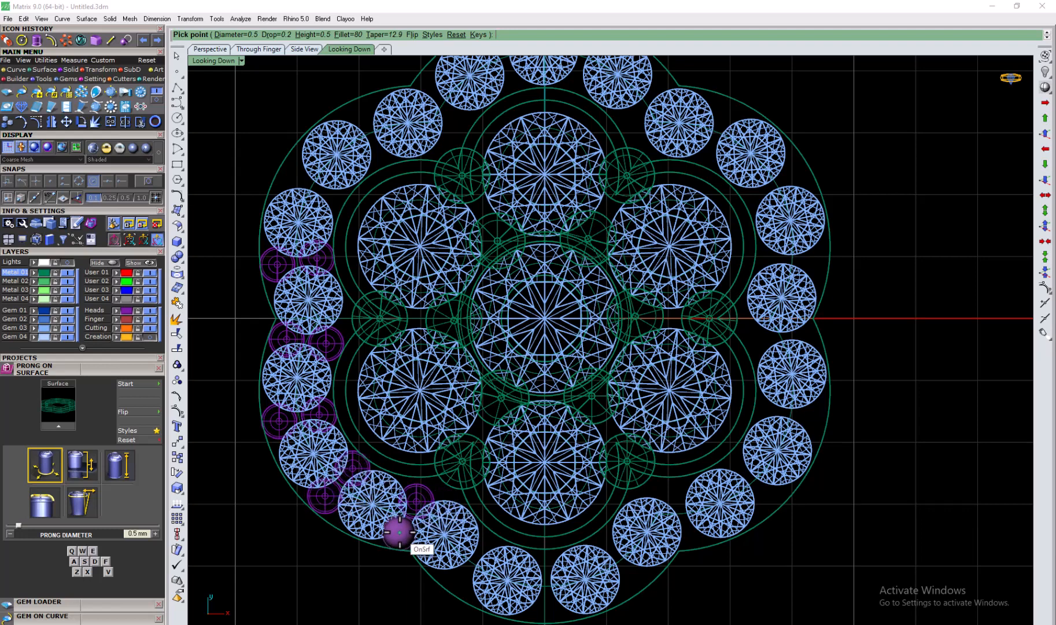
pyautogui.click(399, 532)
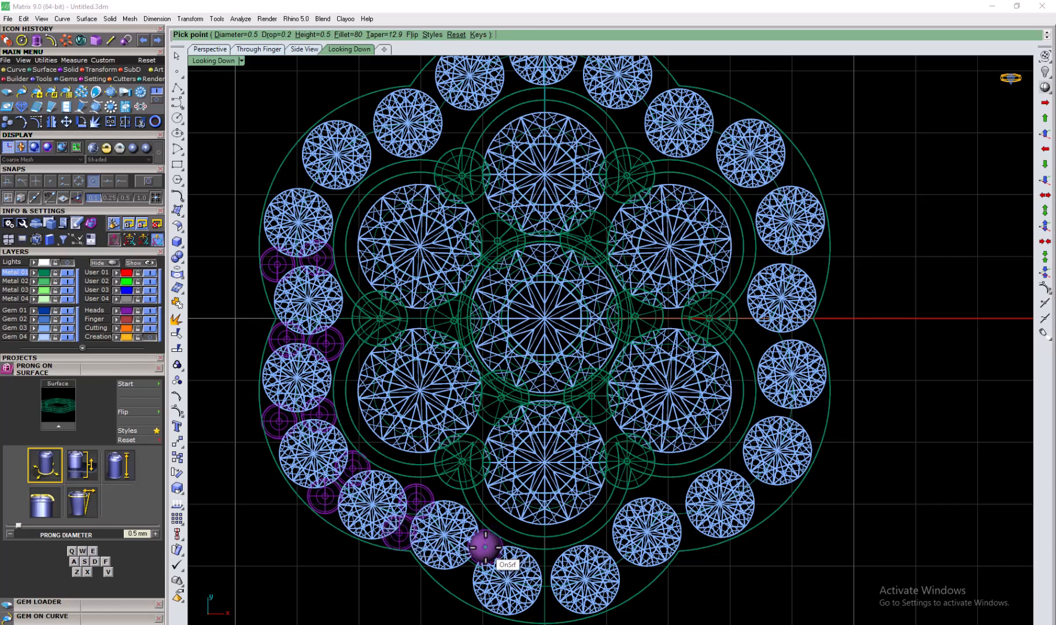
pyautogui.click(486, 548)
pyautogui.click(459, 573)
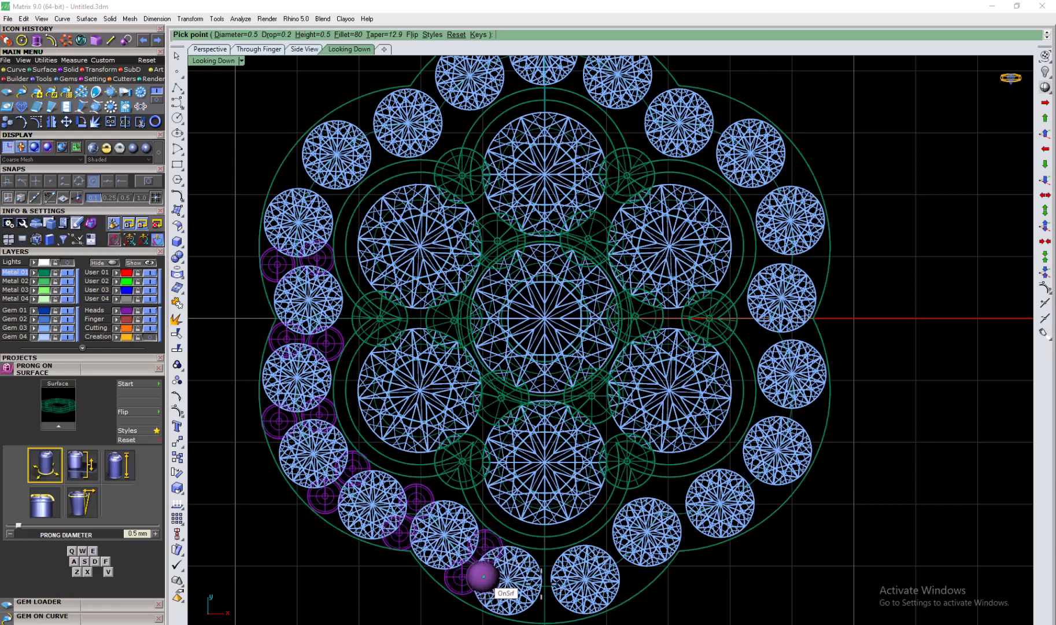
pyautogui.click(545, 565)
pyautogui.click(547, 605)
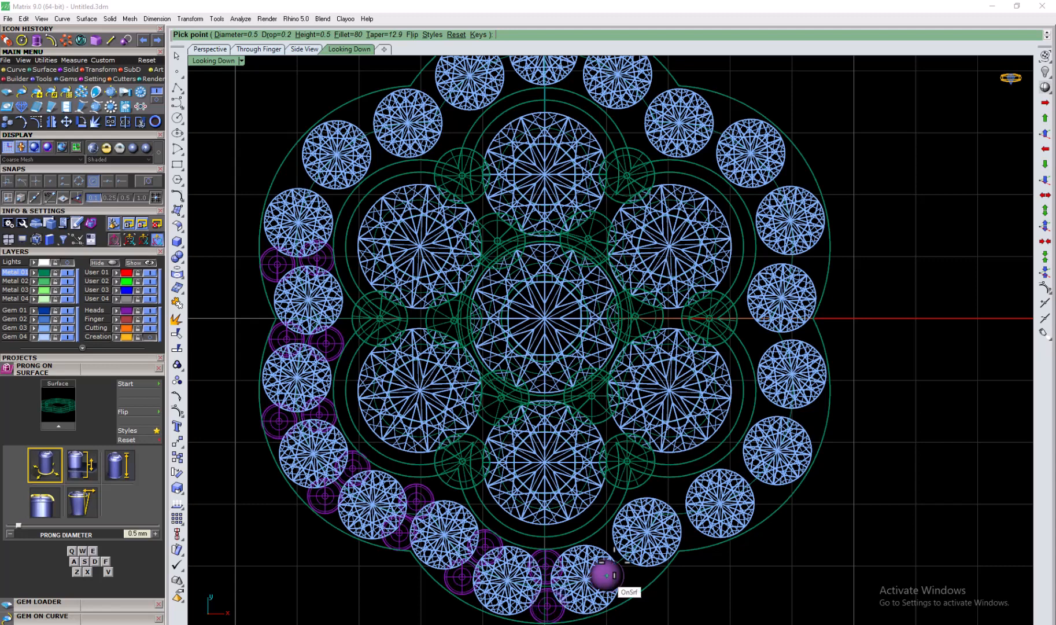
# Step: Place inner and outer prong pairs in the four gem gaps along the halo's lower-right arc
pyautogui.click(607, 543)
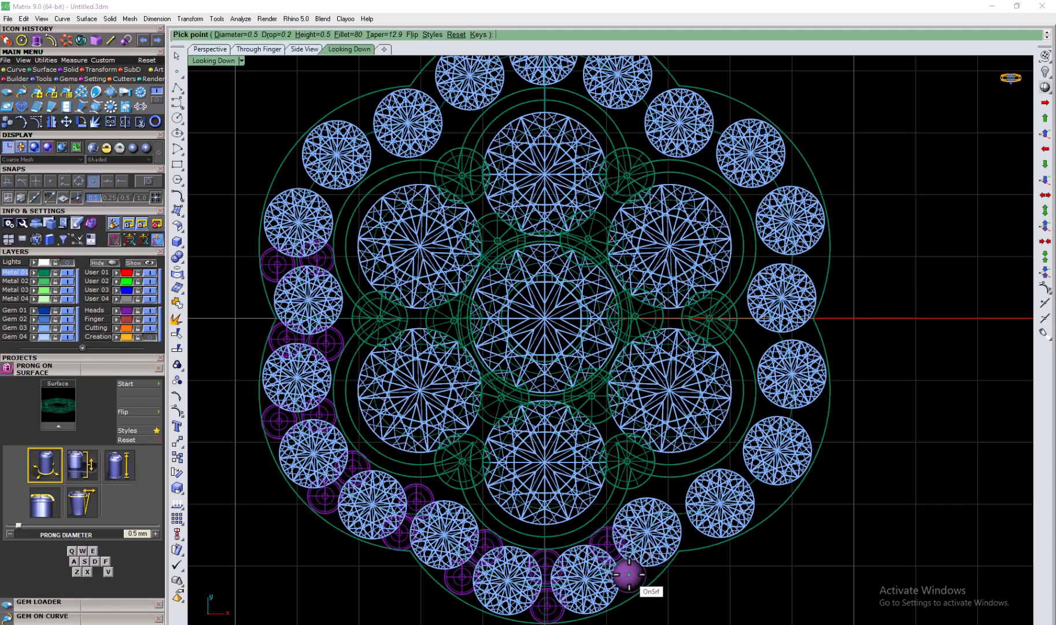
pyautogui.click(629, 575)
pyautogui.click(676, 497)
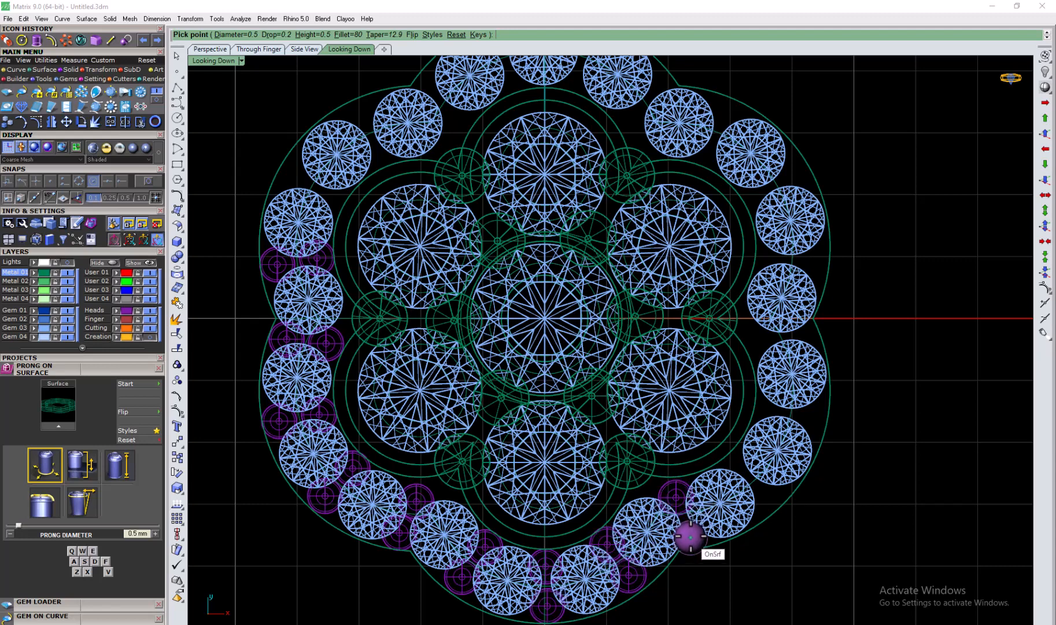
pyautogui.click(691, 532)
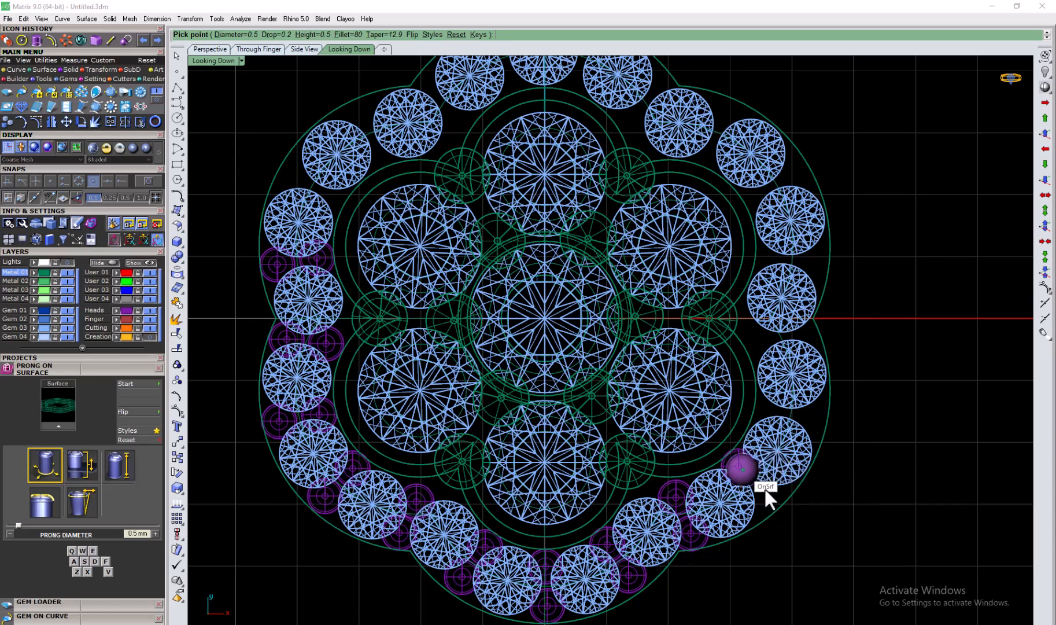
pyautogui.click(741, 468)
pyautogui.click(769, 495)
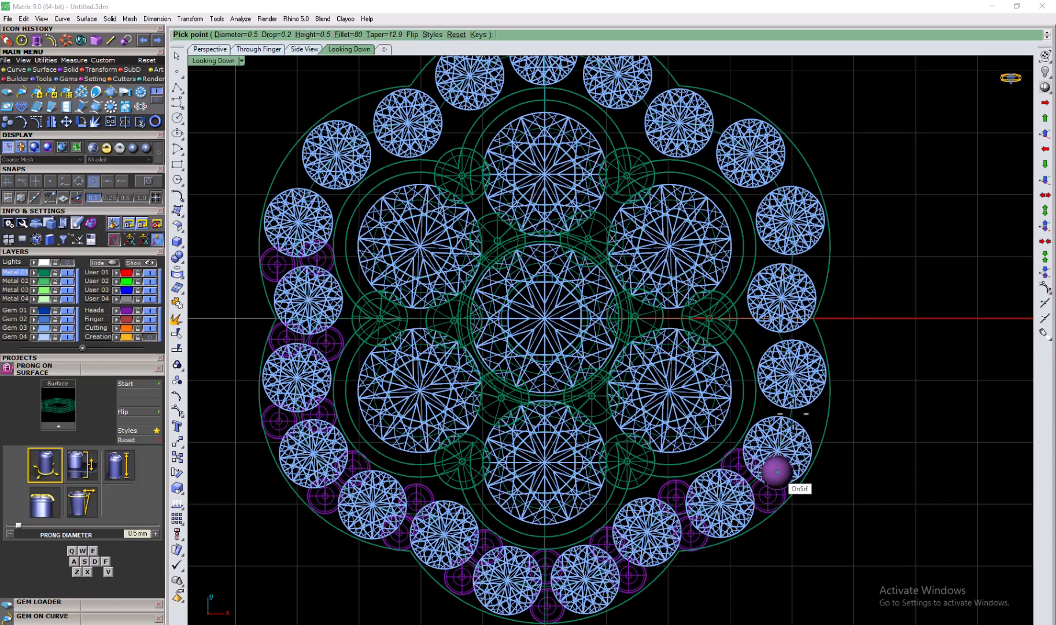
pyautogui.click(770, 410)
pyautogui.click(809, 415)
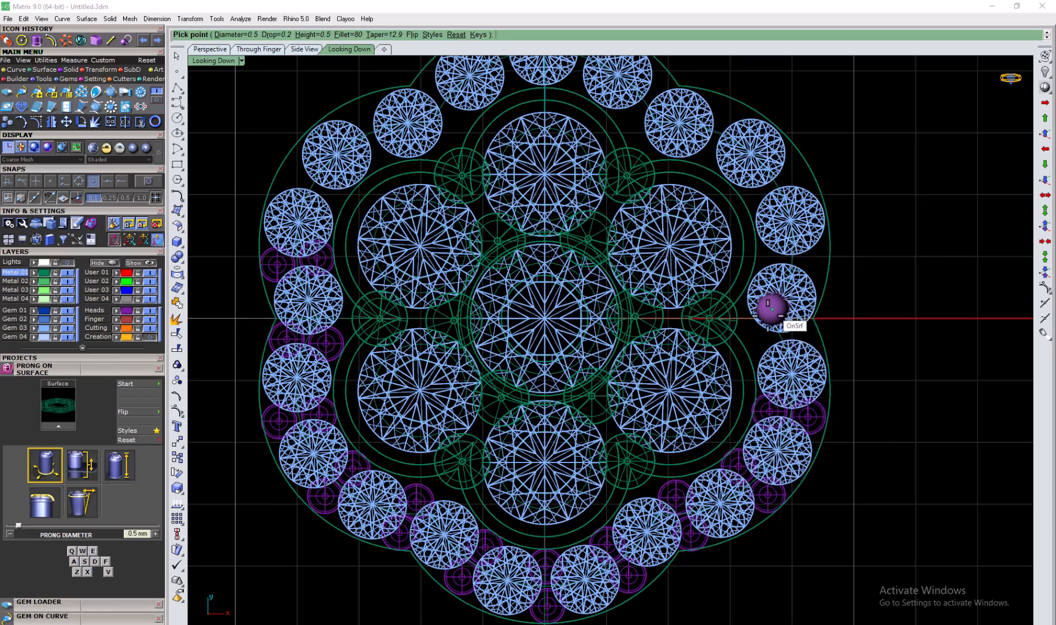
# Step: Continue the prong pairs between the halo gems up the right side and into the upper-right lobe
pyautogui.click(764, 341)
pyautogui.click(803, 335)
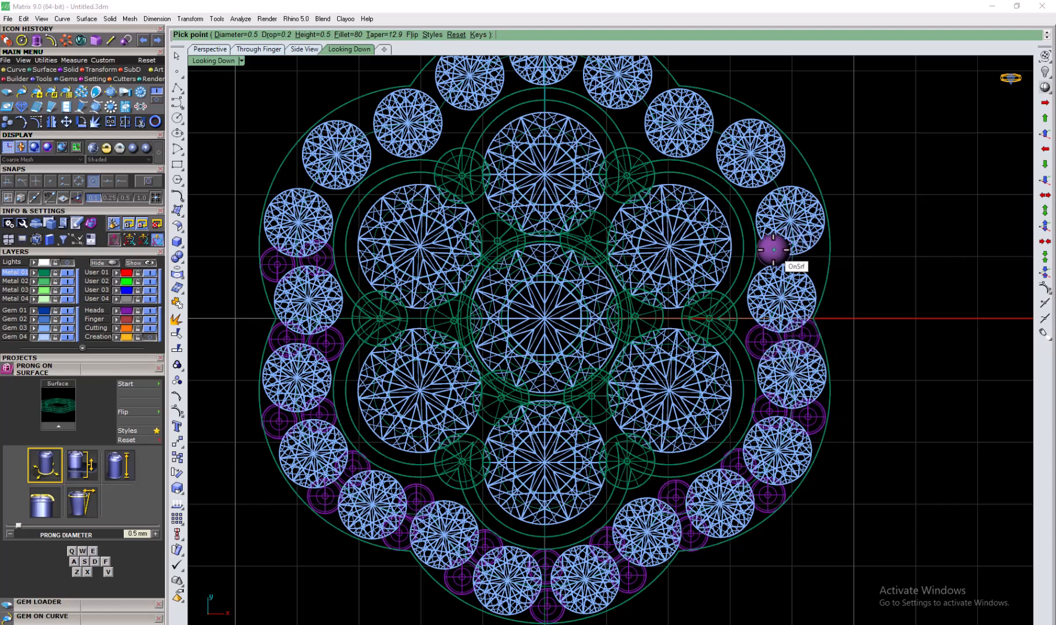
pyautogui.click(772, 258)
pyautogui.click(810, 260)
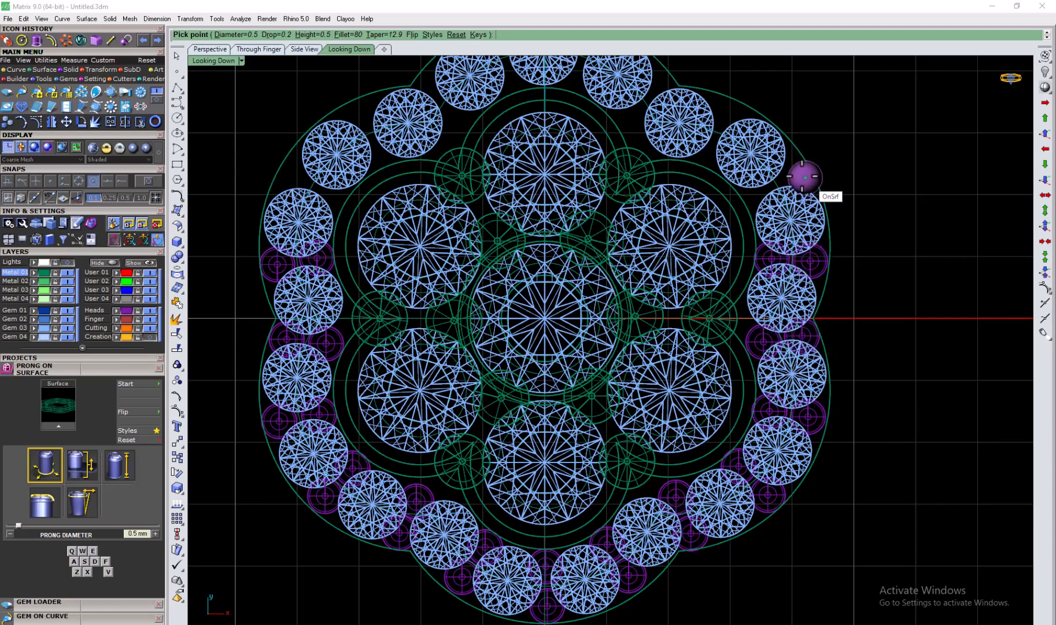
pyautogui.click(760, 195)
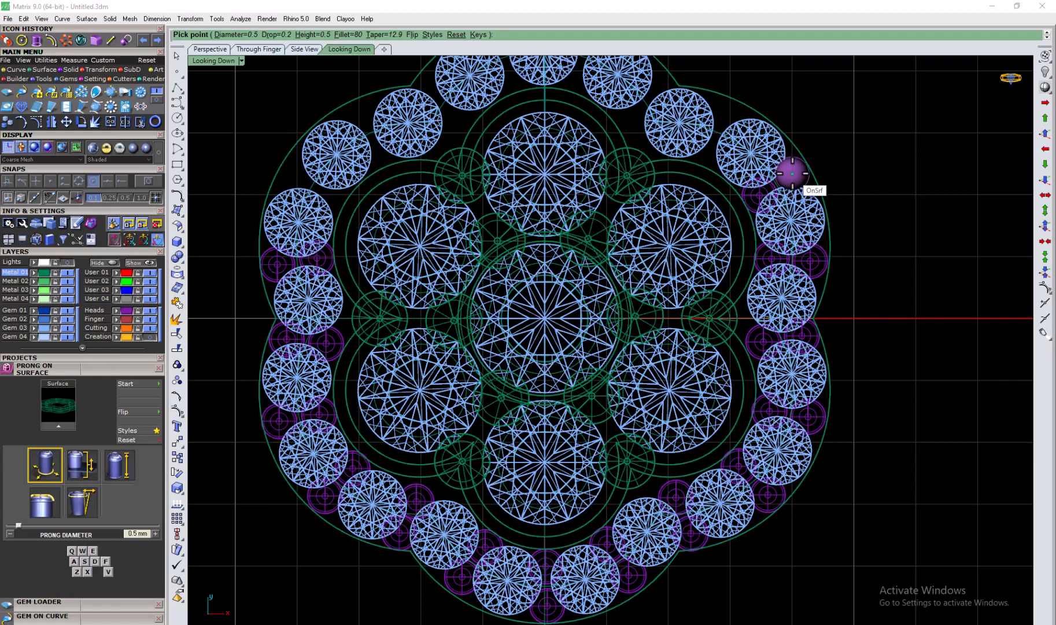
pyautogui.click(793, 173)
pyautogui.click(724, 116)
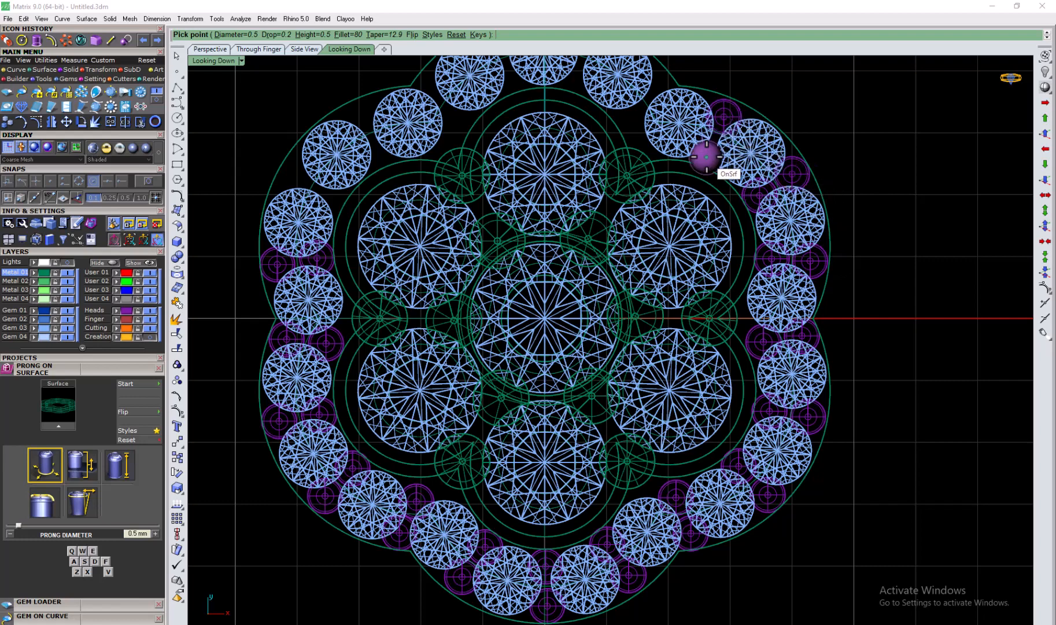
# Step: Add the prong pairs in the gem gaps around the halo's top lobe, on both sides of the top centre gem
pyautogui.scroll(-2, 706, 150)
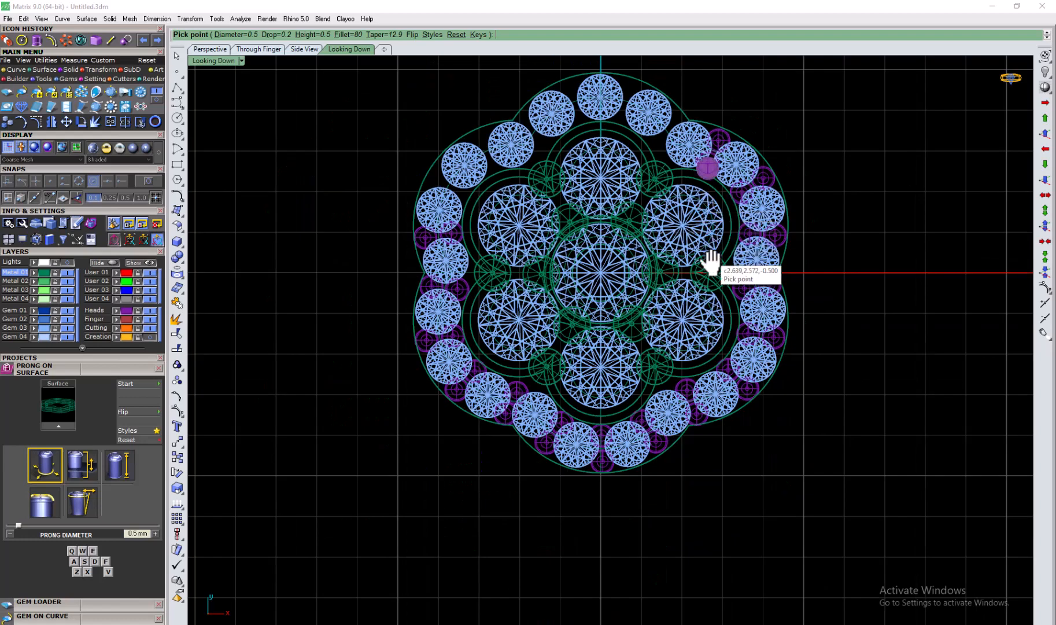
pyautogui.scroll(3, 709, 249)
pyautogui.scroll(2, 665, 202)
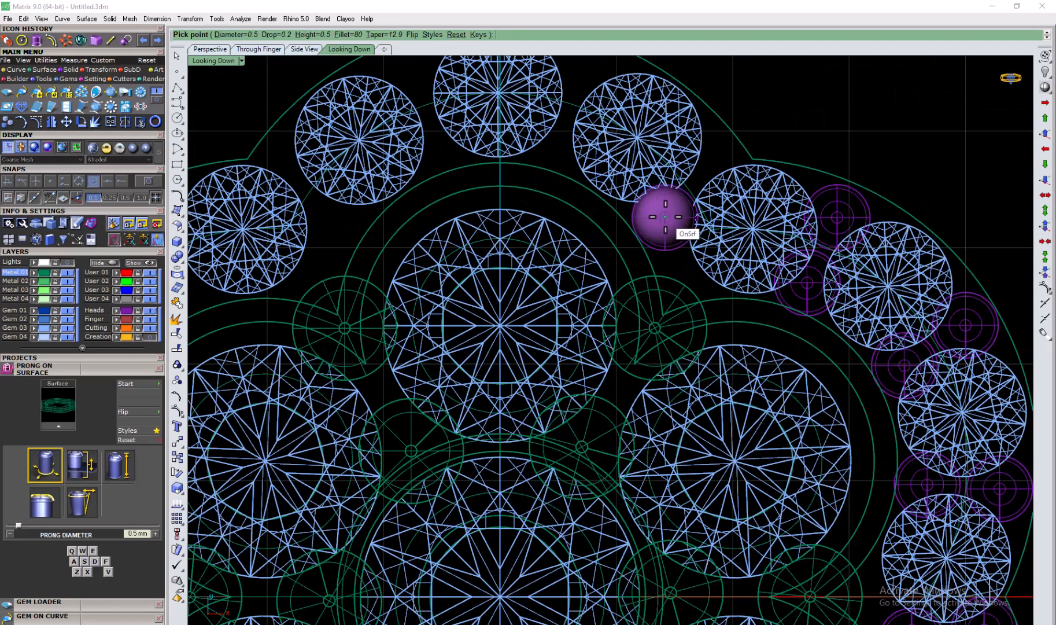
pyautogui.scroll(-2, 703, 158)
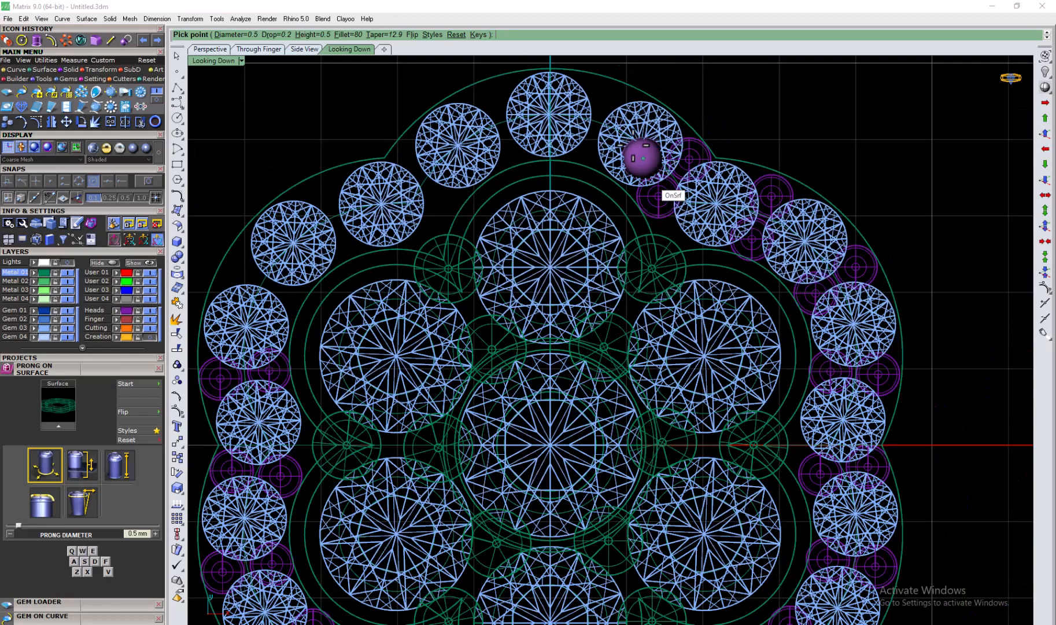
pyautogui.click(589, 143)
pyautogui.click(605, 99)
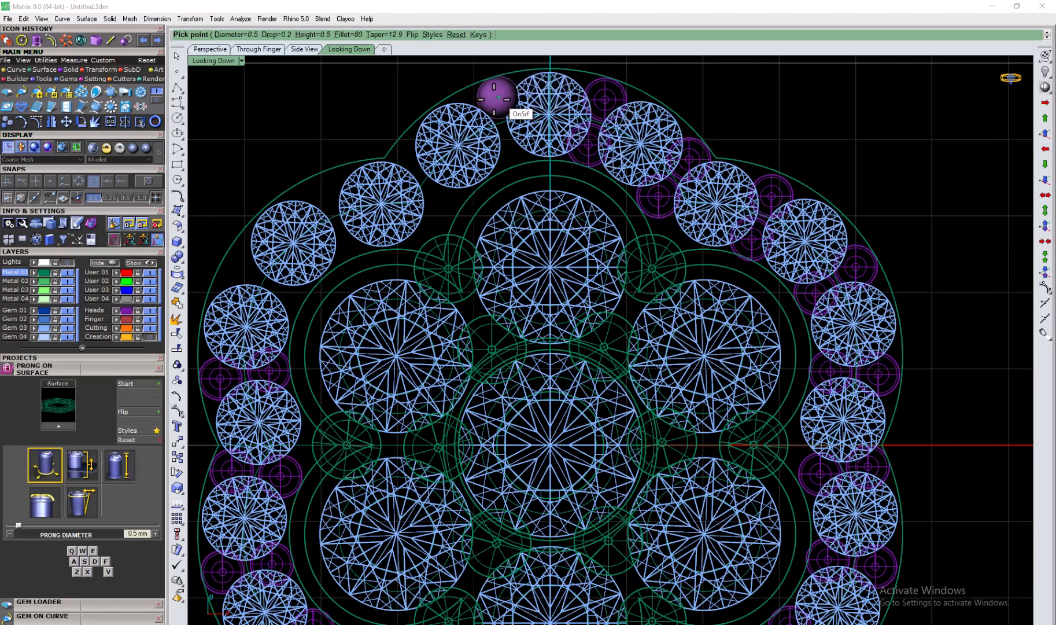
pyautogui.click(493, 100)
pyautogui.click(508, 146)
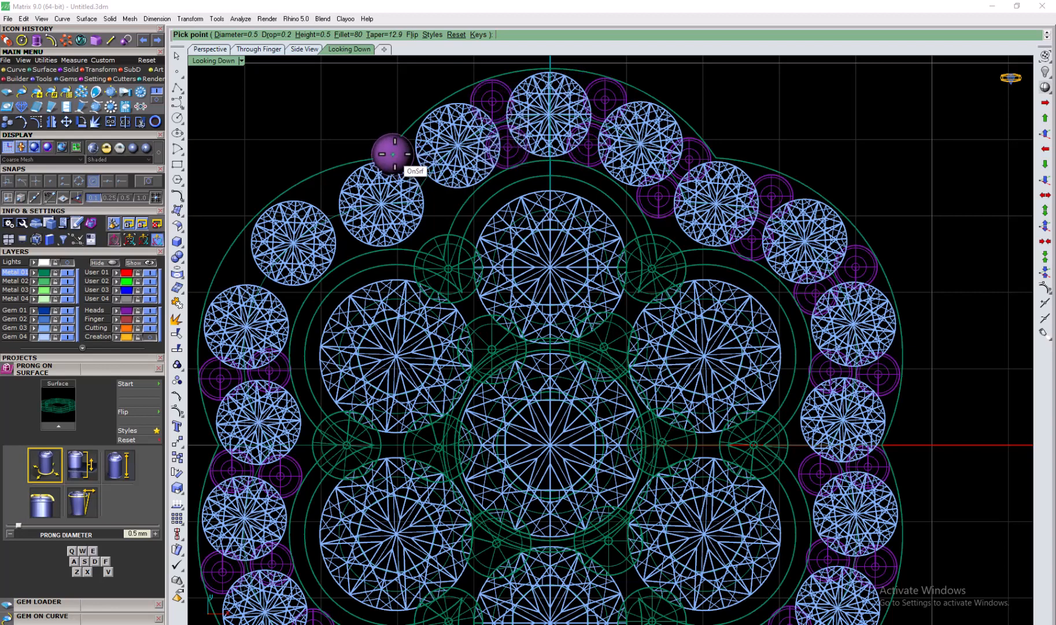
# Step: Complete the 0.5 mm prong pairs in the gem gaps along the halo's upper-left arc and finish the prong placement
pyautogui.click(412, 161)
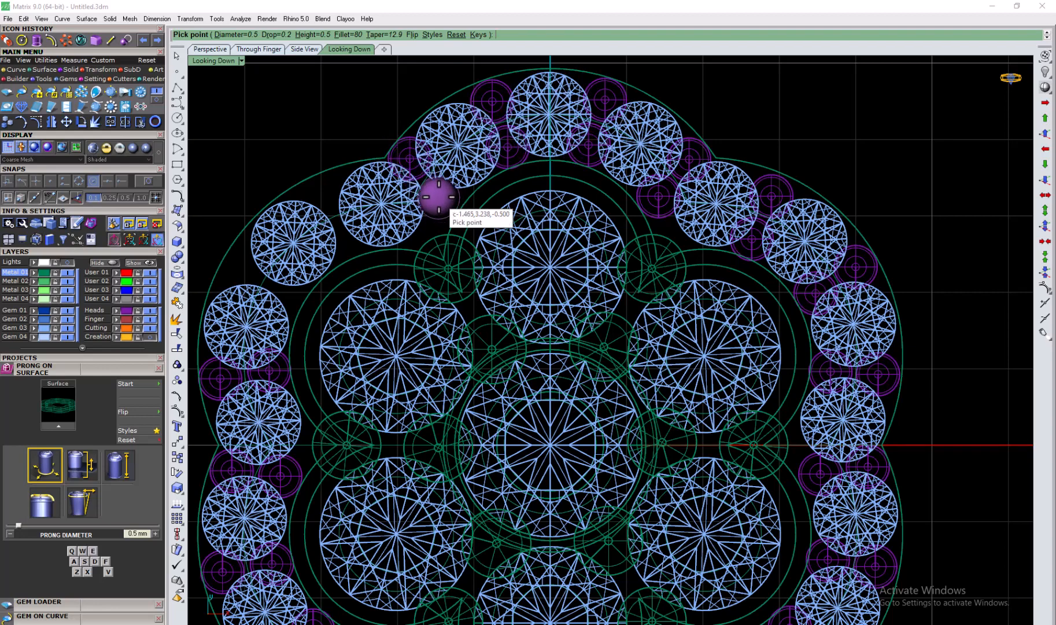
pyautogui.click(438, 197)
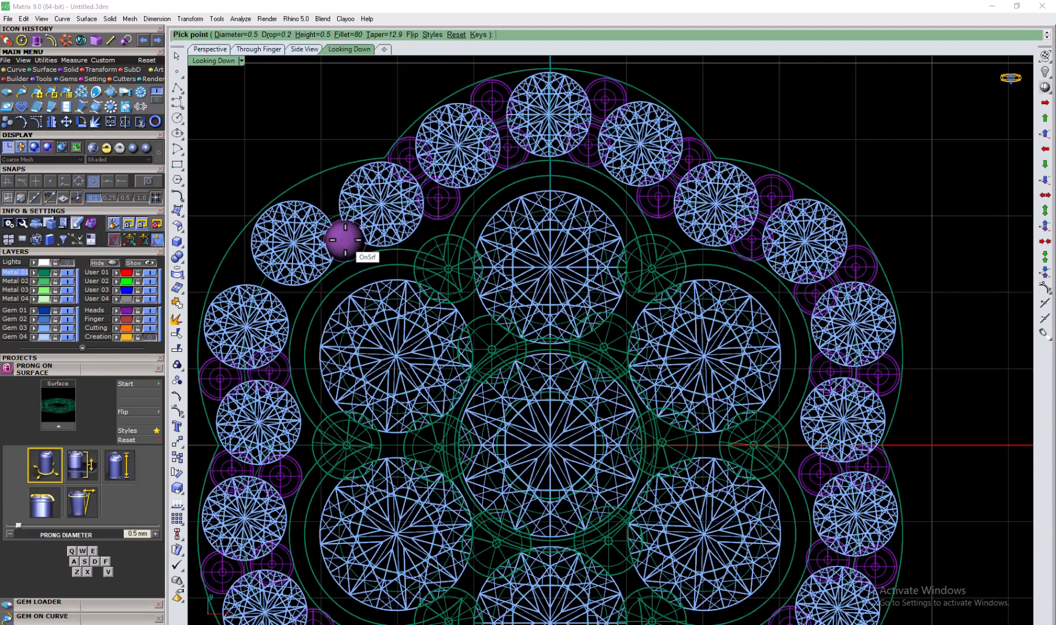
pyautogui.click(346, 238)
pyautogui.click(327, 196)
pyautogui.click(240, 270)
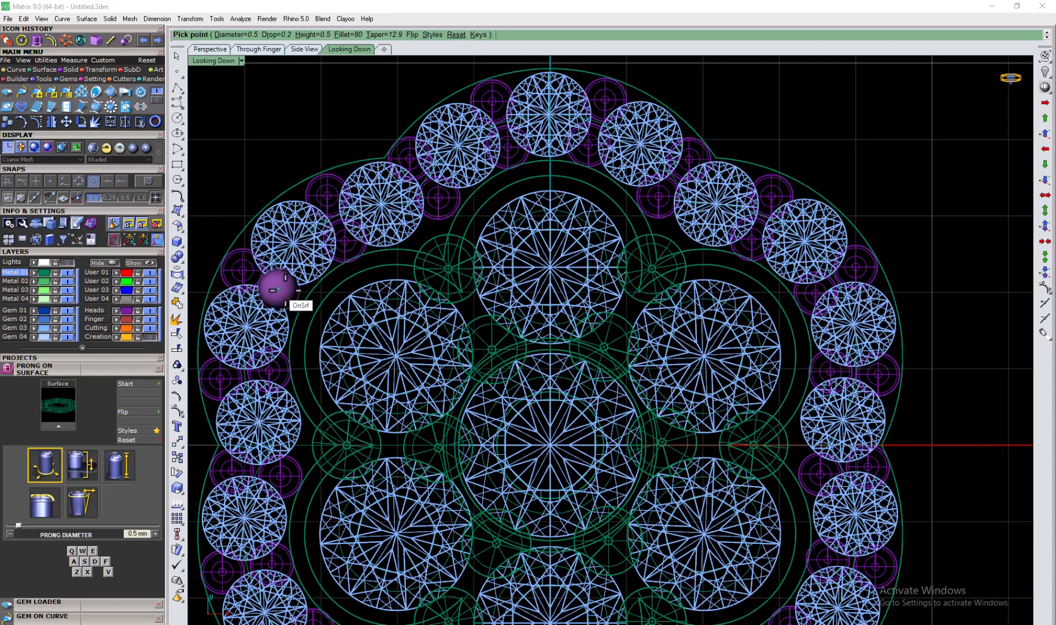
pyautogui.scroll(-5, 282, 288)
pyautogui.press('Return')
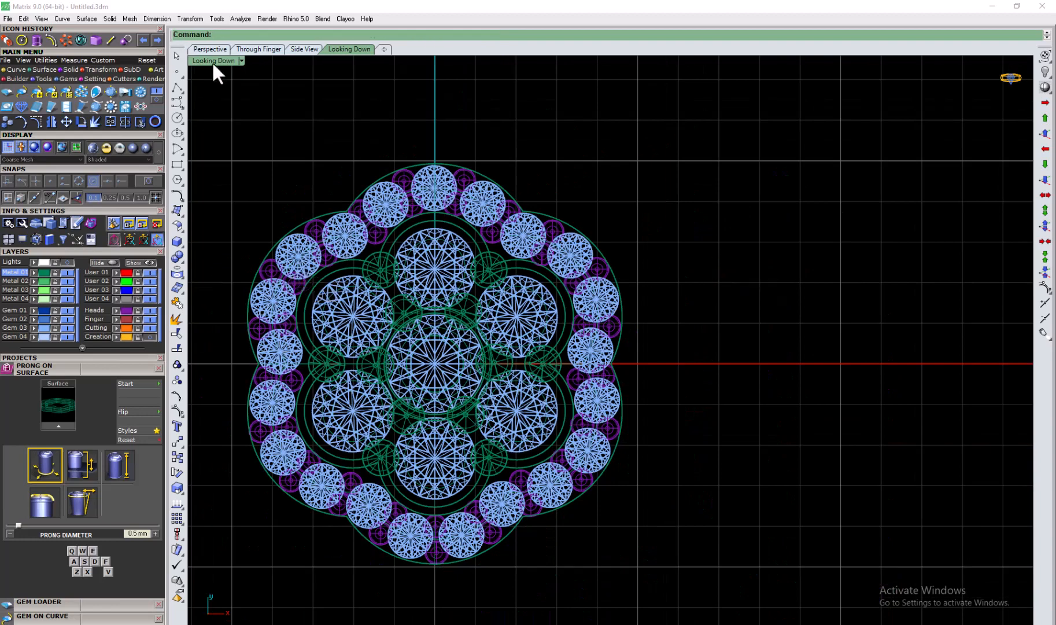
# Step: Fillet the upper outer edges of the scalloped halo, lobe by lobe, with a radius of 0.1
pyautogui.doubleClick(212, 60)
pyautogui.doubleClick(632, 61)
pyautogui.moveTo(514, 247); pyautogui.dragTo(427, 410, button='right')
pyautogui.scroll(4, 428, 411)
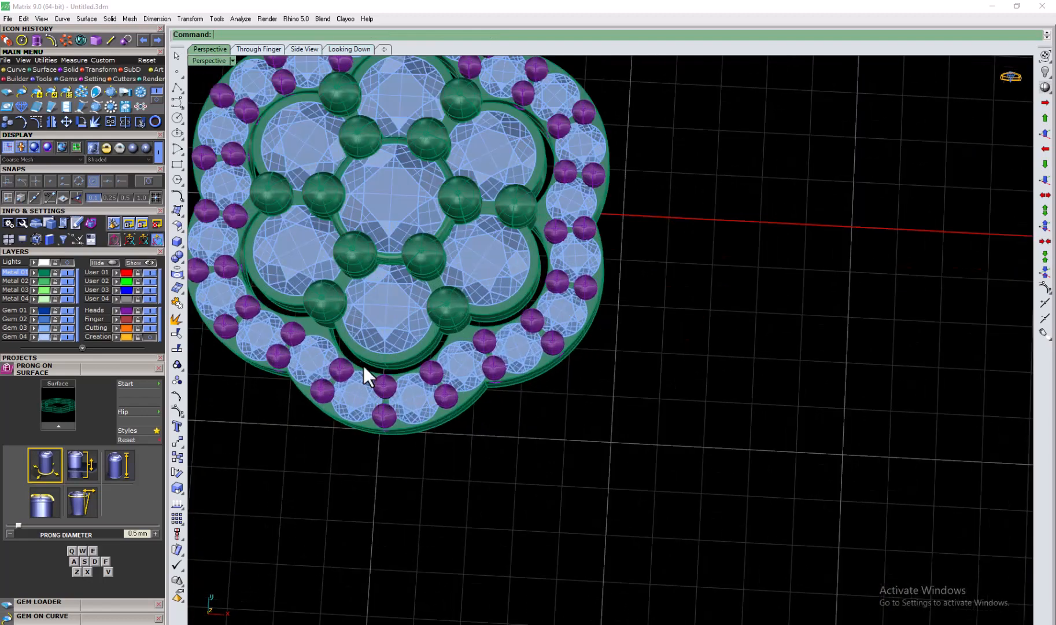
pyautogui.keyDown('shift'); pyautogui.moveTo(363, 366); pyautogui.dragTo(486, 354, button='right'); pyautogui.keyUp('shift')
pyautogui.scroll(-2, 499, 394)
pyautogui.moveTo(499, 394); pyautogui.dragTo(318, 440, button='right')
pyautogui.click(84, 39)
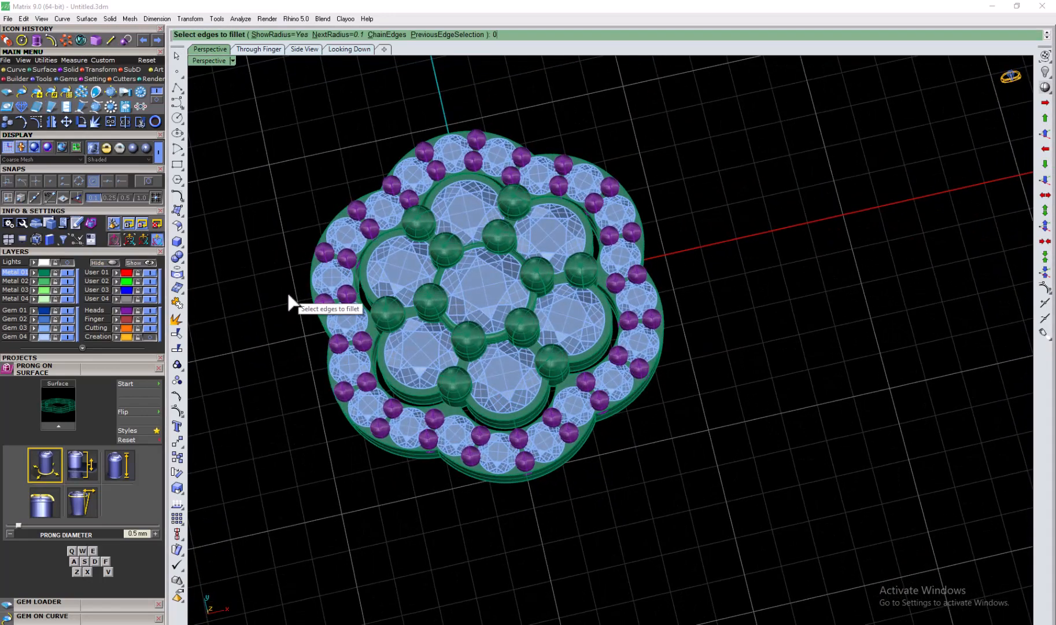
pyautogui.click(369, 437)
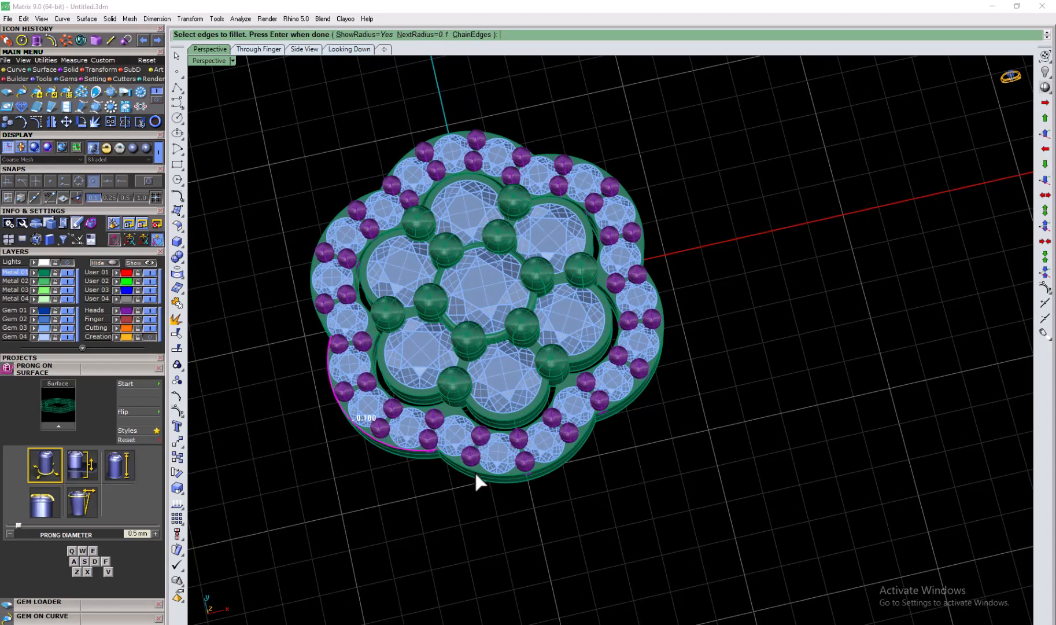
pyautogui.click(638, 390)
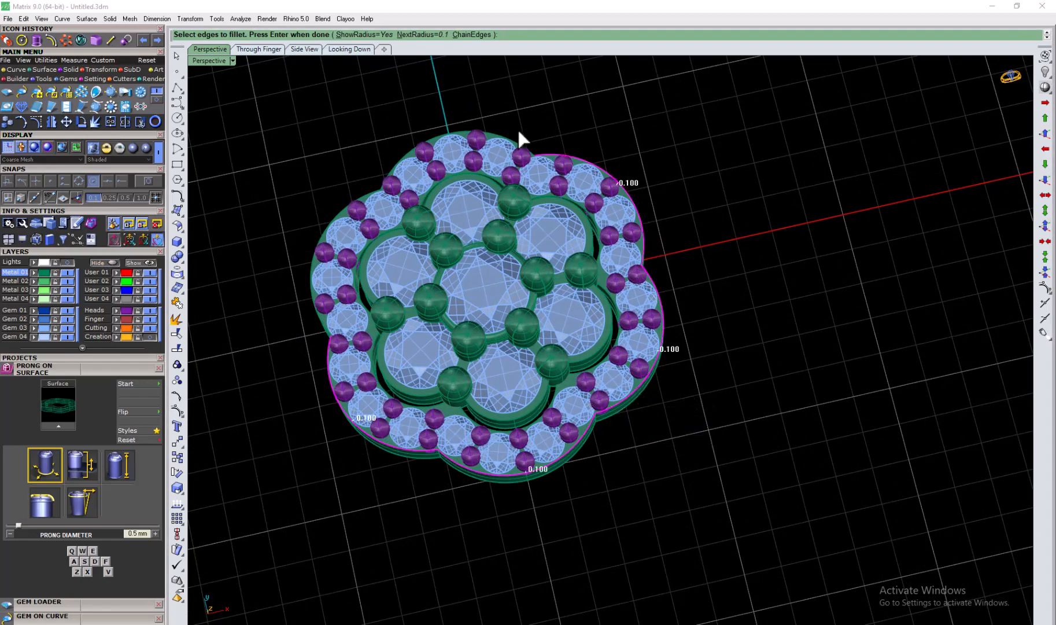
pyautogui.press('Return')
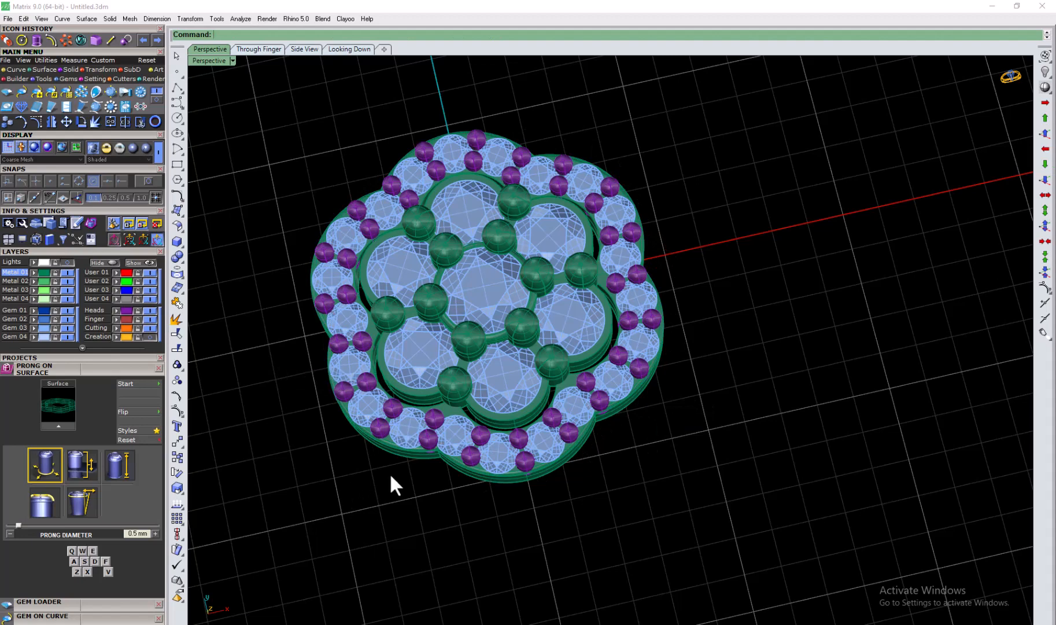
# Step: Select all the small halo gems and generate gem cutters for them
pyautogui.moveTo(390, 472); pyautogui.dragTo(330, 347, button='right')
pyautogui.click(349, 325)
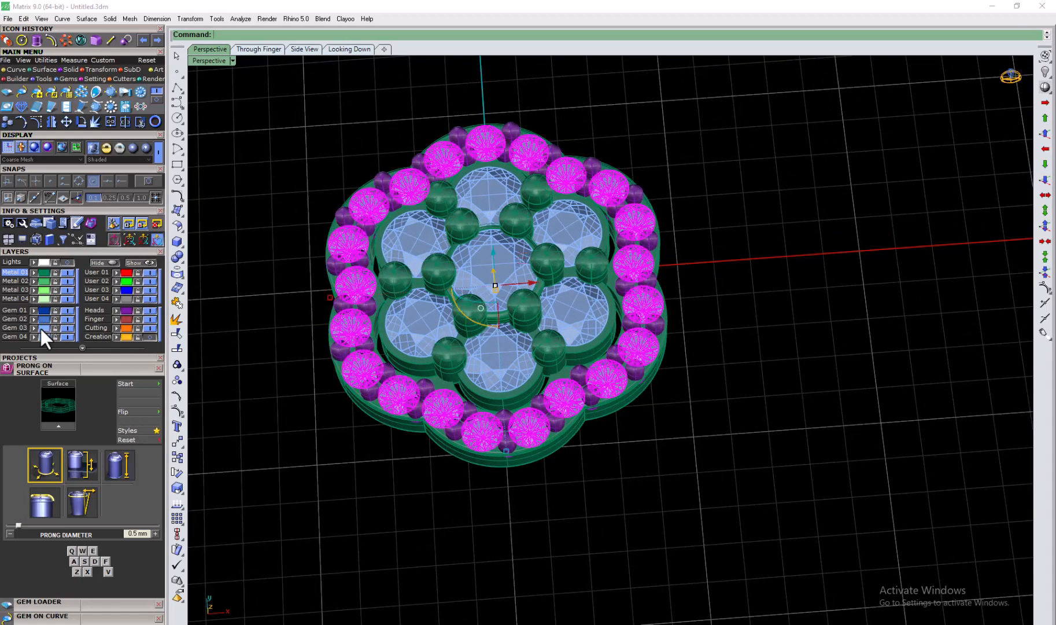
pyautogui.rightClick(50, 453)
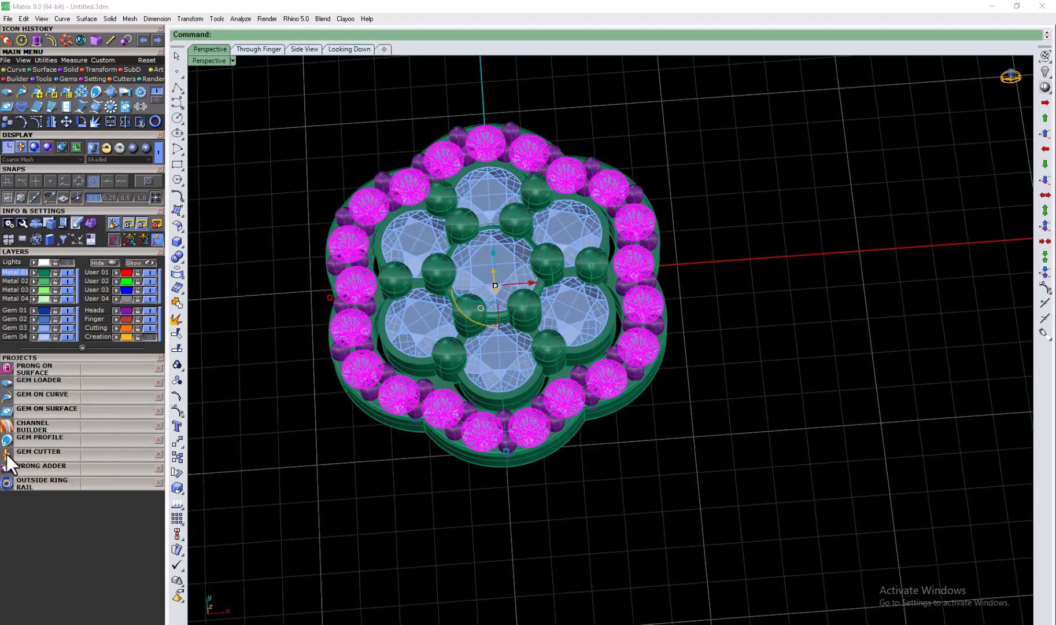
pyautogui.click(23, 465)
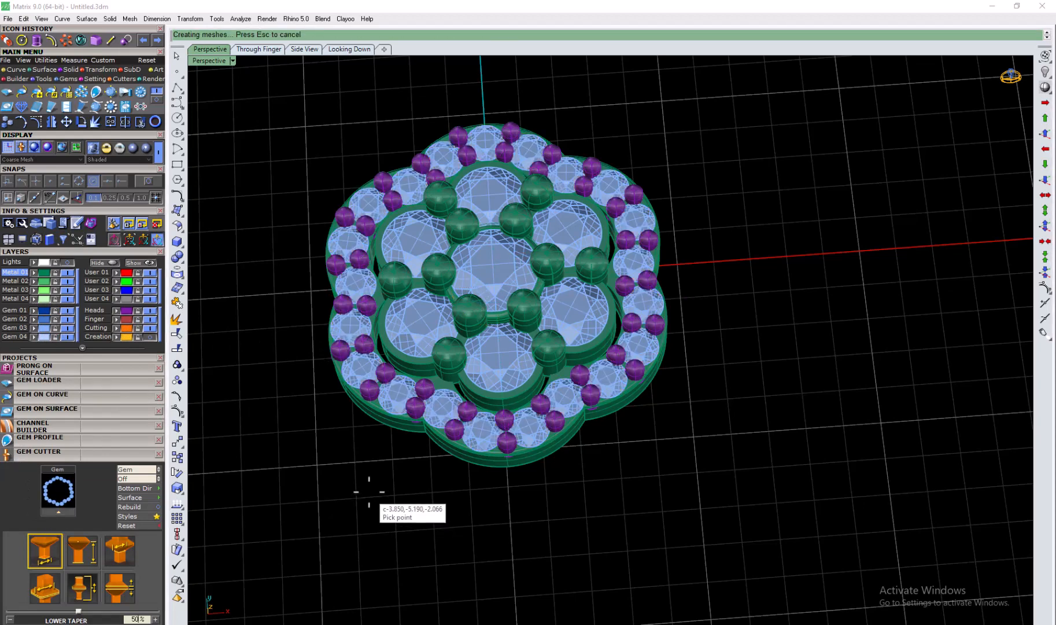
pyautogui.rightClick(119, 557)
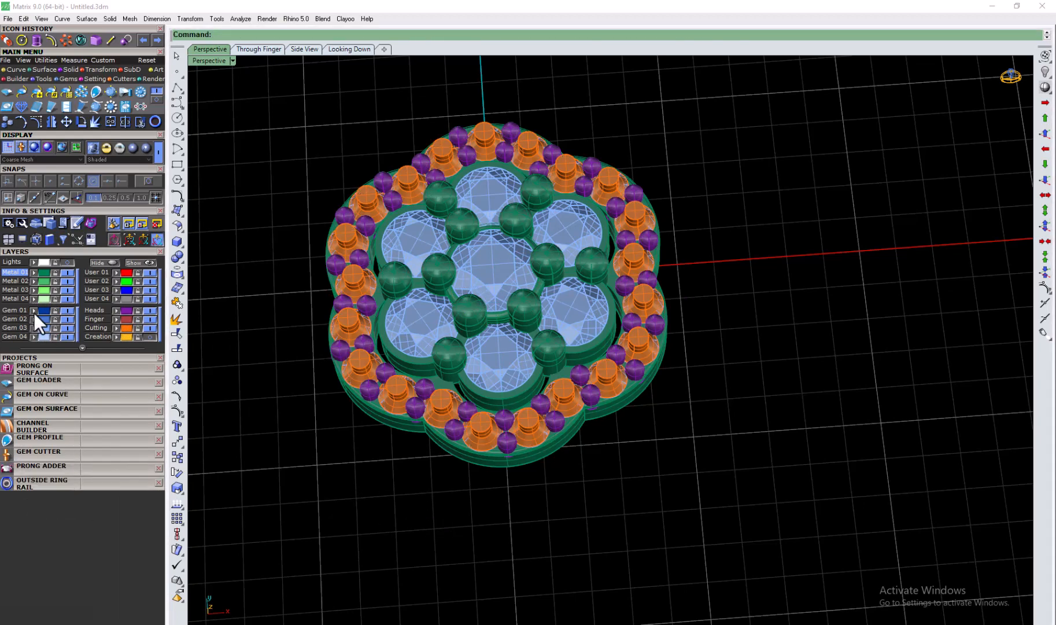
# Step: Boolean-subtract the halo gem cutters from the metal parts and prongs of the head, with DeleteInput set to Yes
pyautogui.click(125, 42)
pyautogui.click(66, 277)
pyautogui.press('Return')
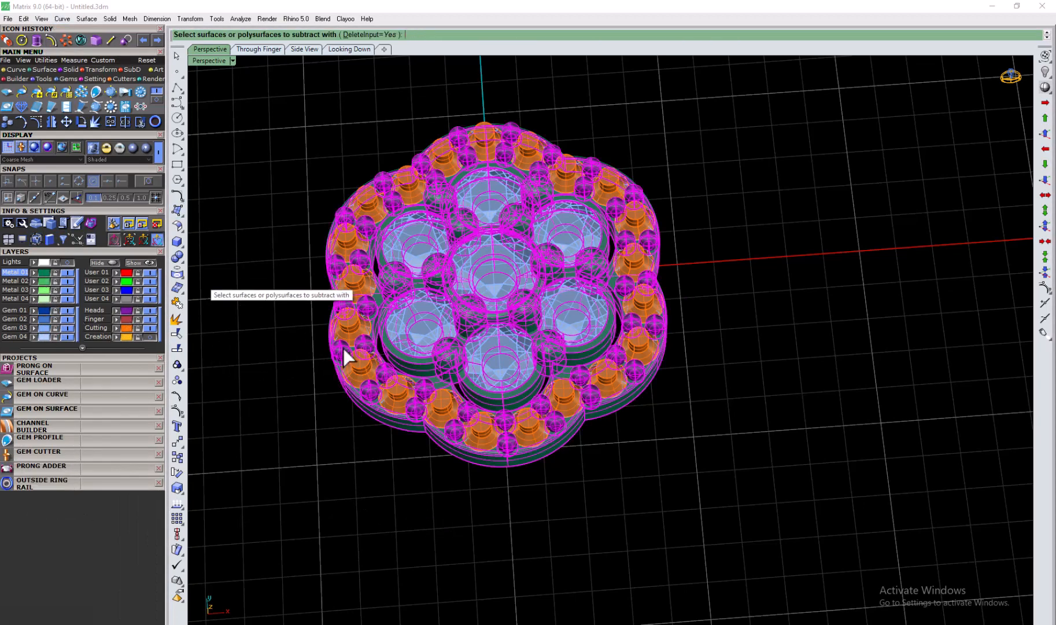
pyautogui.click(343, 348)
pyautogui.press('Return')
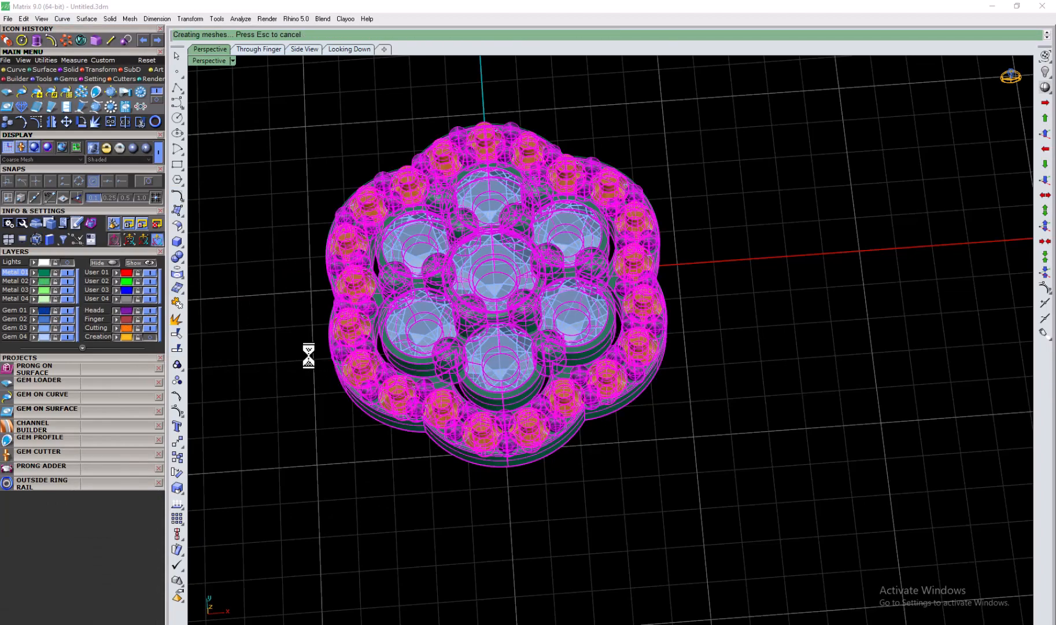
pyautogui.moveTo(309, 355); pyautogui.dragTo(460, 419, button='right')
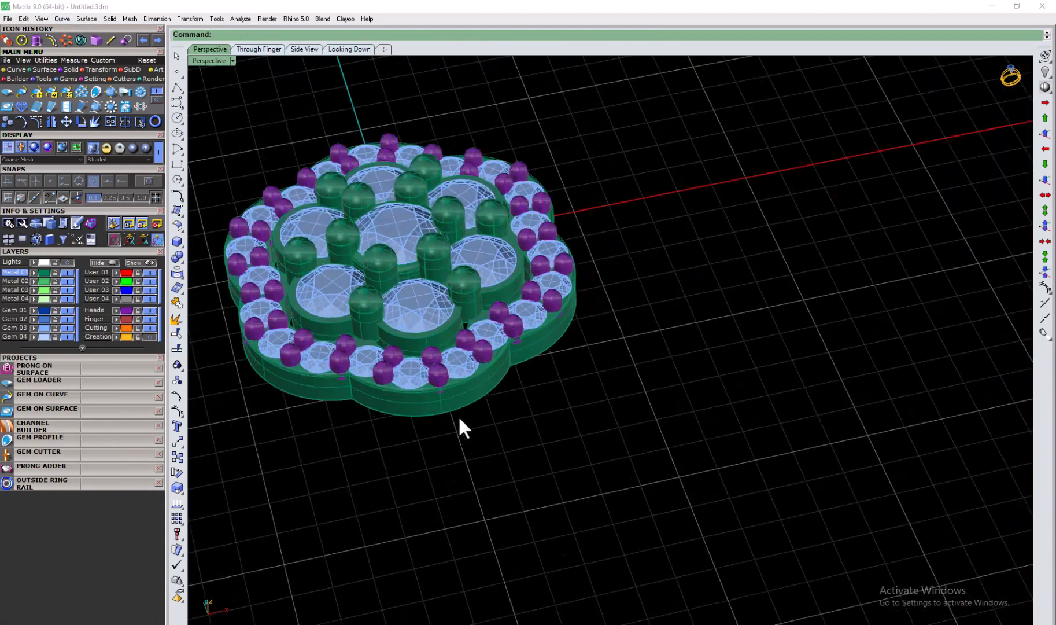
pyautogui.click(454, 390)
pyautogui.click(466, 130)
pyautogui.doubleClick(213, 62)
pyautogui.scroll(4, 306, 136)
pyautogui.moveTo(290, 130); pyautogui.dragTo(366, 103, button='right')
pyautogui.scroll(-2, 366, 103)
pyautogui.click(347, 106)
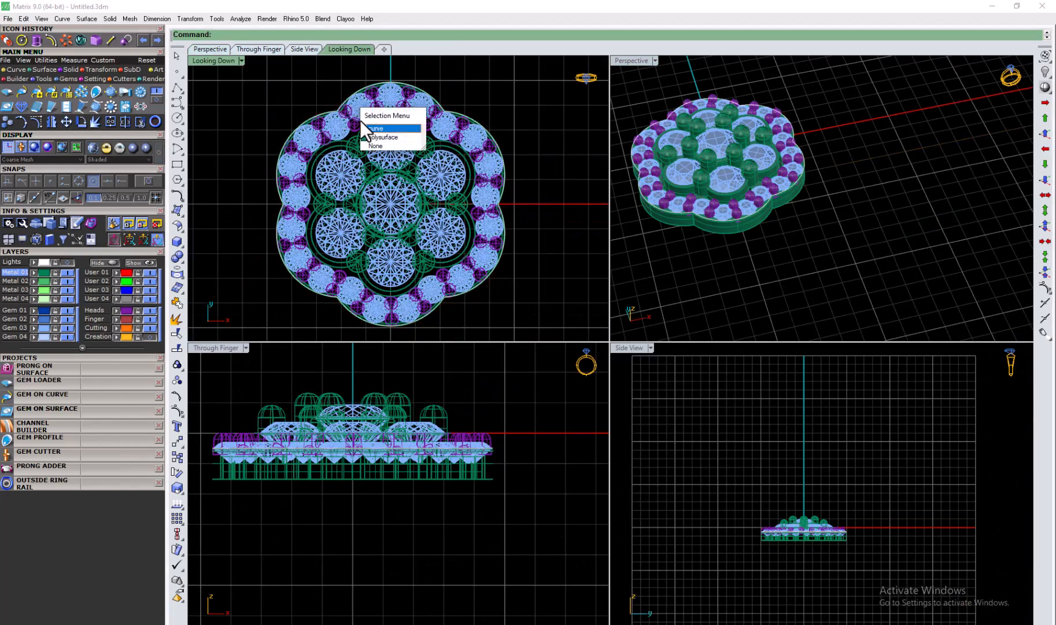
pyautogui.click(364, 131)
pyautogui.click(538, 410)
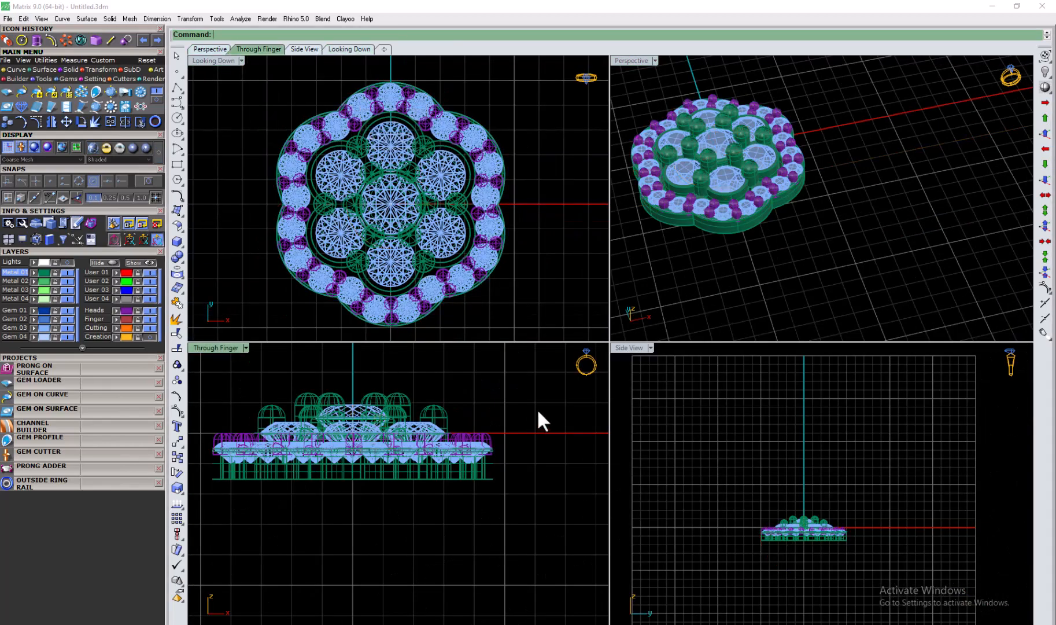
# Step: Start duplicating edges on the current layer and select the halo's lower outer edges around the front lobes
pyautogui.doubleClick(630, 61)
pyautogui.click(17, 70)
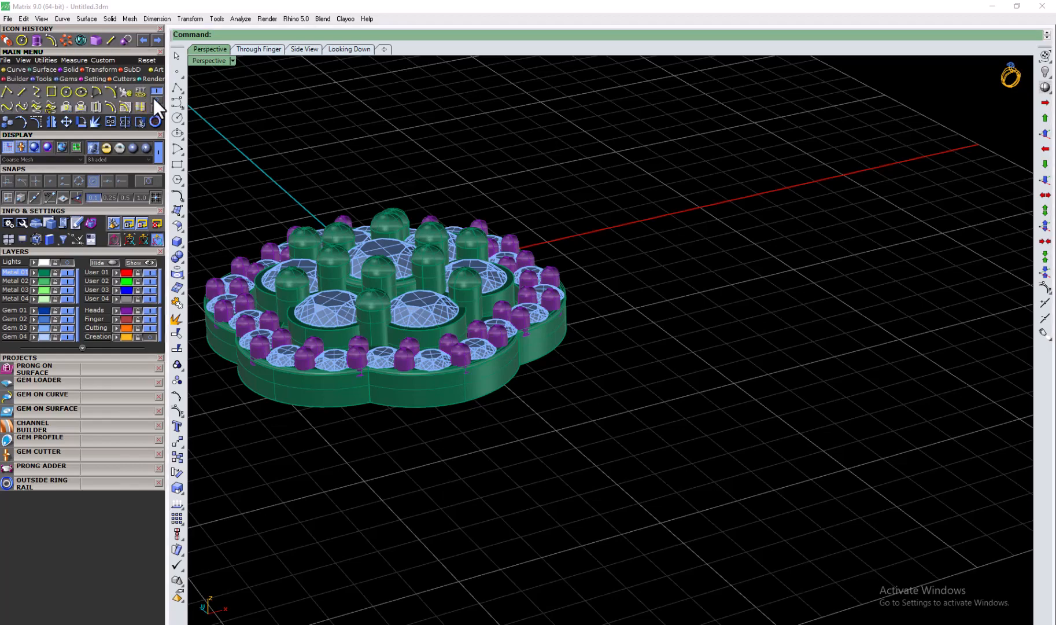
pyautogui.click(154, 99)
pyautogui.click(125, 106)
pyautogui.click(407, 408)
pyautogui.click(339, 410)
pyautogui.moveTo(328, 412); pyautogui.dragTo(365, 443, button='right')
pyautogui.click(304, 482)
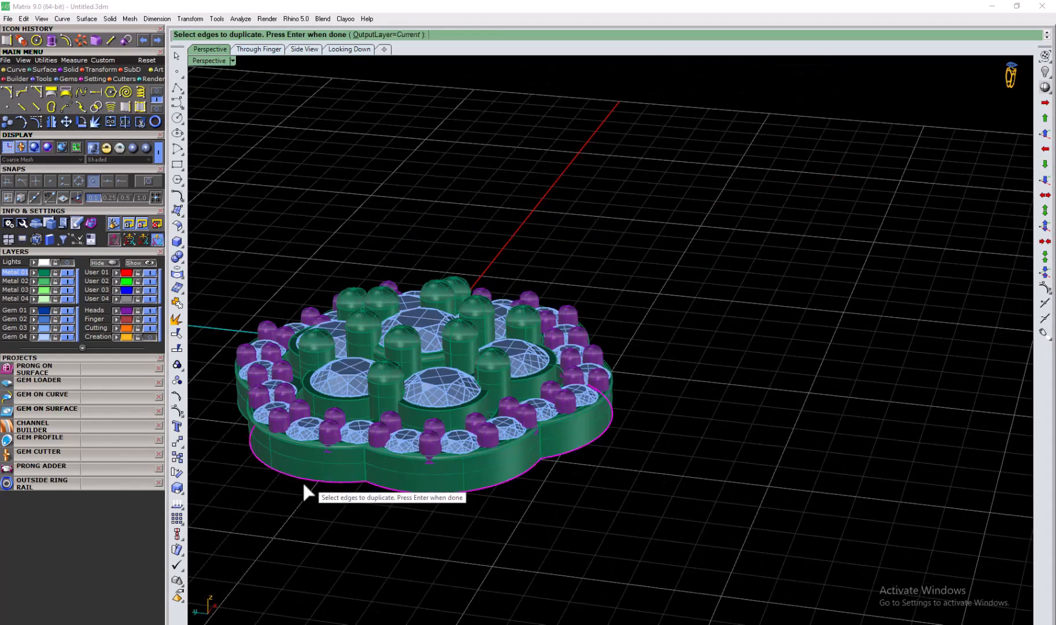
# Step: Add the remaining lobes' lower outer edges to the selection and complete the edge duplication
pyautogui.moveTo(303, 485); pyautogui.dragTo(423, 473, button='right')
pyautogui.click(540, 448)
pyautogui.click(502, 421)
pyautogui.scroll(-6, 503, 421)
pyautogui.moveTo(503, 421); pyautogui.dragTo(376, 463, button='right')
pyautogui.moveTo(644, 424); pyautogui.dragTo(509, 408, button='right')
pyautogui.moveTo(620, 357); pyautogui.dragTo(541, 348, button='right')
pyautogui.scroll(4, 625, 356)
pyautogui.click(650, 357)
pyautogui.rightClick(642, 362)
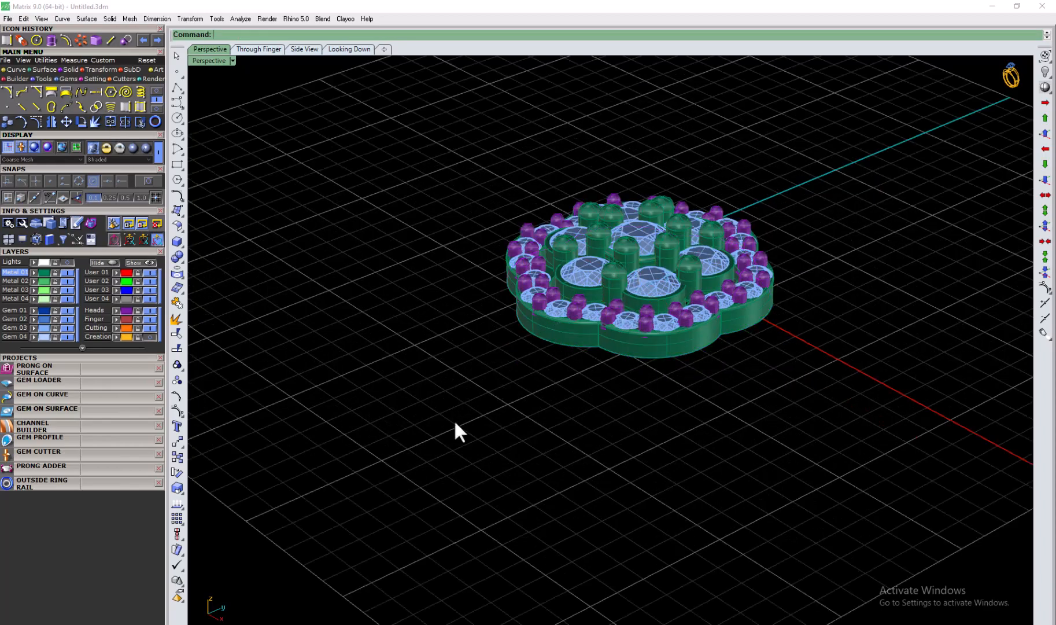
# Step: Join the duplicated lower edges of the halo into one flower-shaped outline curve
pyautogui.moveTo(454, 420); pyautogui.dragTo(572, 251, button='right')
pyautogui.scroll(5, 650, 243)
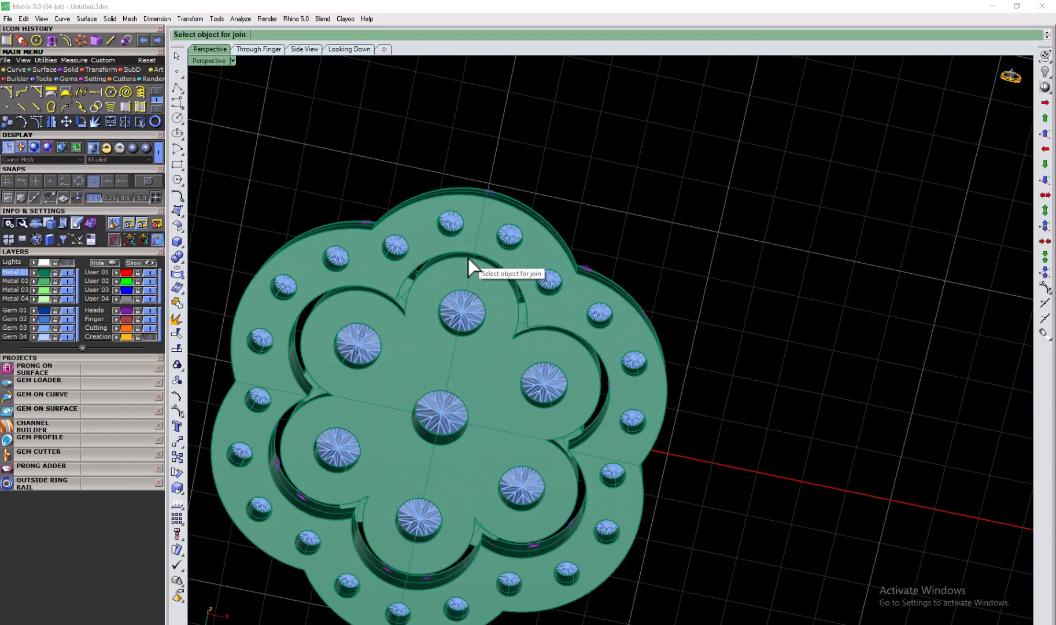
pyautogui.rightClick(666, 228)
pyautogui.scroll(-6, 553, 290)
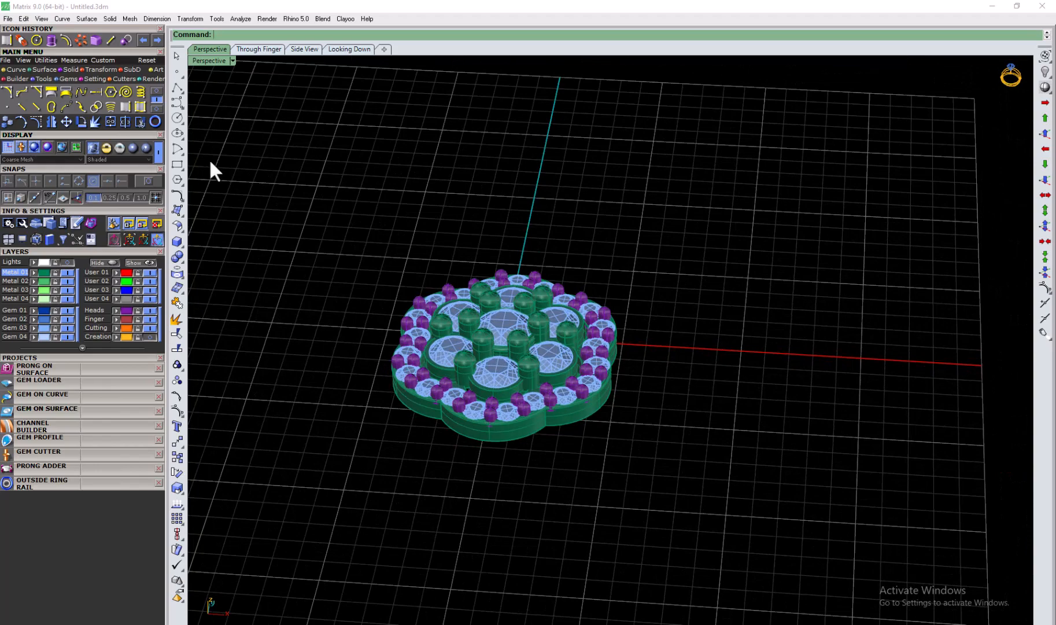
# Step: Hide all gems, prongs and metal parts so only the flower outline remains, and select that outline
pyautogui.doubleClick(210, 51)
pyautogui.click(493, 496)
pyautogui.moveTo(571, 414); pyautogui.dragTo(304, 472)
pyautogui.press('Delete')
pyautogui.click(430, 310)
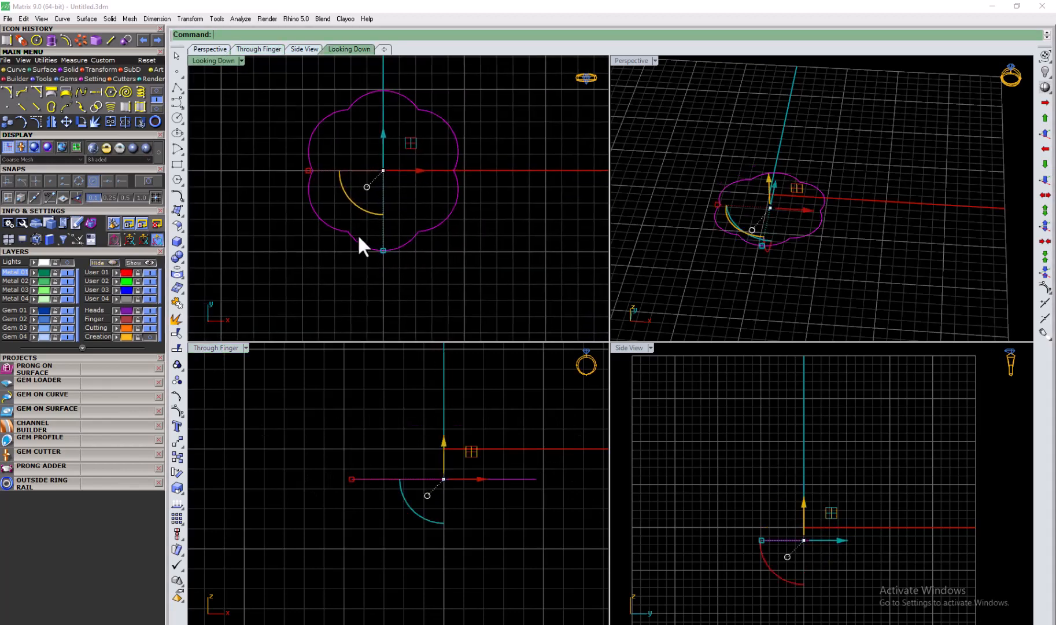
# Step: Create a concentric copy of the flower outline scaled to about half size and move it down below the original
pyautogui.moveTo(309, 171); pyautogui.dragTo(349, 184)
pyautogui.click(490, 106)
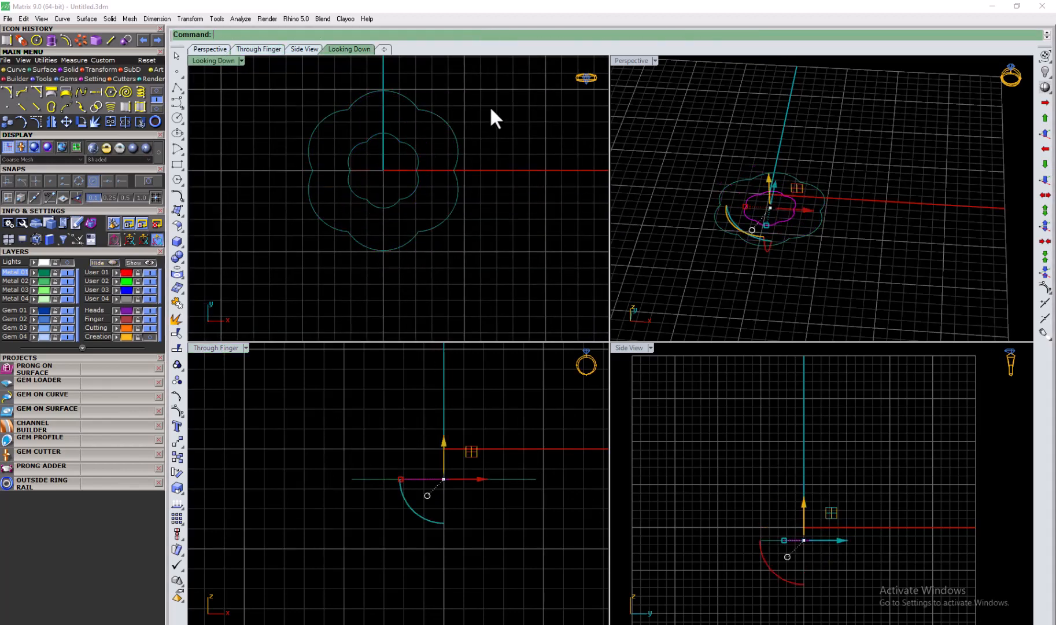
pyautogui.click(404, 204)
pyautogui.moveTo(443, 463); pyautogui.dragTo(440, 540)
pyautogui.click(439, 520)
pyautogui.scroll(-6, 439, 521)
pyautogui.moveTo(438, 521); pyautogui.dragTo(406, 507, button='right')
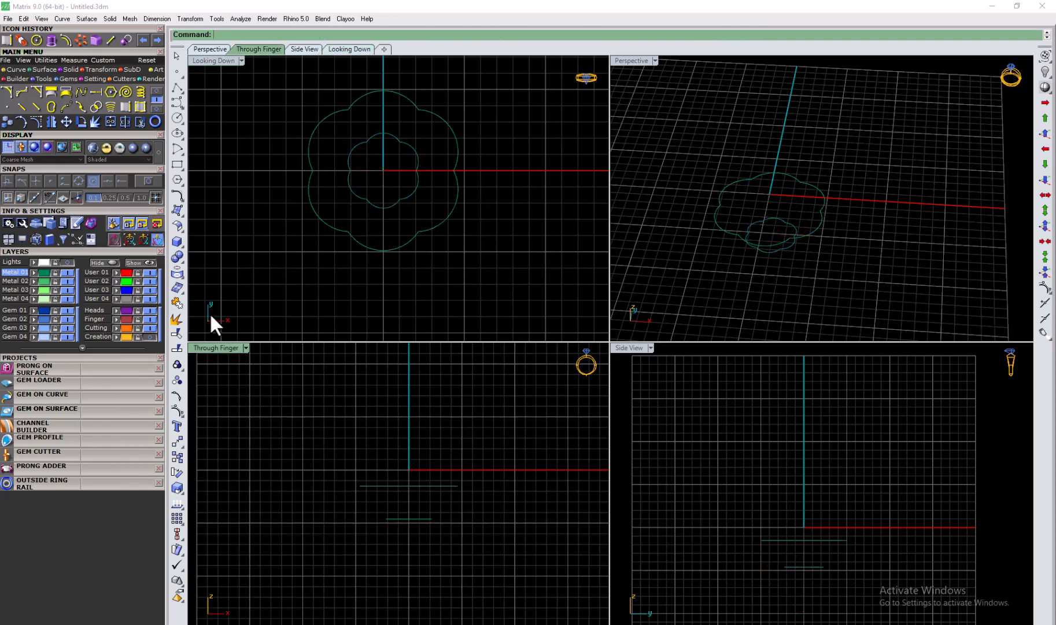
# Step: Show the hidden ring head parts again and assign the halo prongs to the Metal 01 layer
pyautogui.click(145, 264)
pyautogui.click(128, 314)
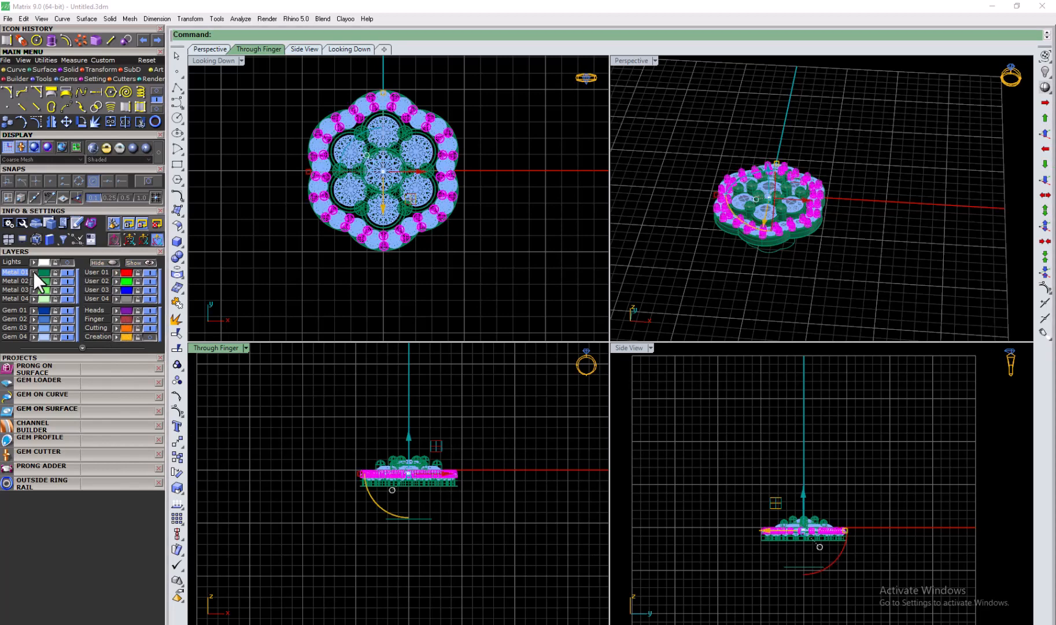
# Step: Move the whole ring head together with both flower outlines straight up, well above the origin
pyautogui.moveTo(388, 514); pyautogui.dragTo(319, 527)
pyautogui.scroll(-4, 319, 527)
pyautogui.moveTo(378, 487); pyautogui.dragTo(378, 379)
pyautogui.click(330, 448)
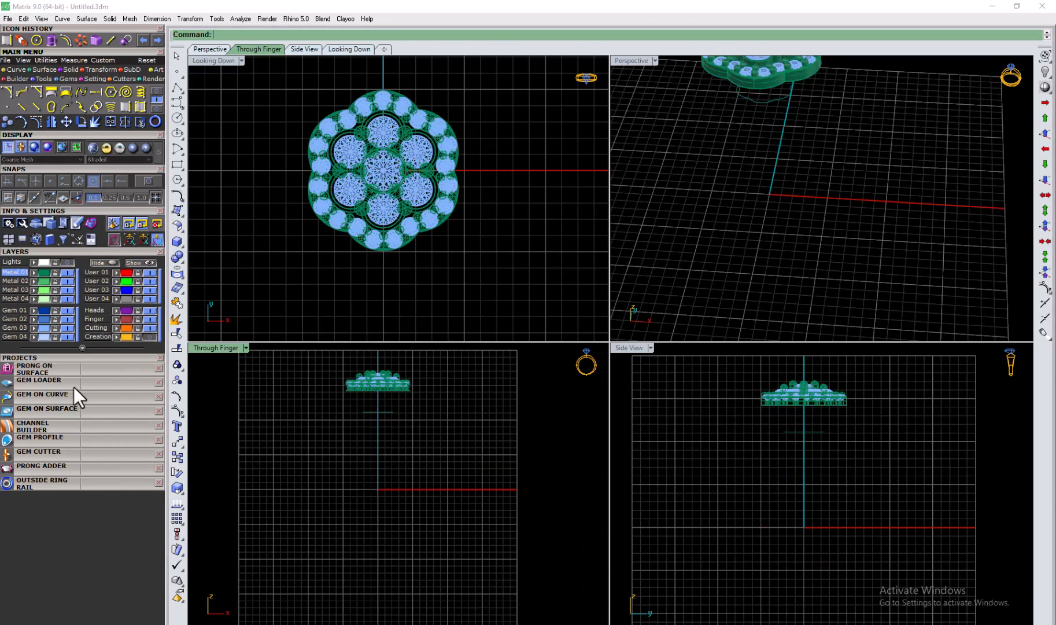
# Step: Add a Euro 60 ring rail and combine it with the small flower outline into a curve that follows the rail
pyautogui.click(49, 484)
pyautogui.click(137, 496)
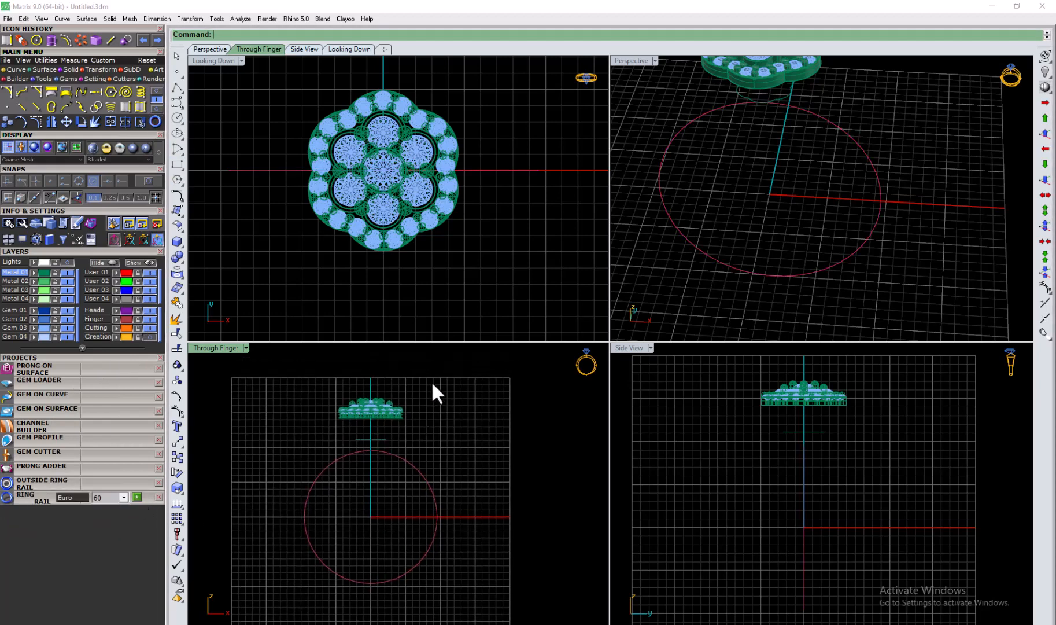
pyautogui.click(375, 439)
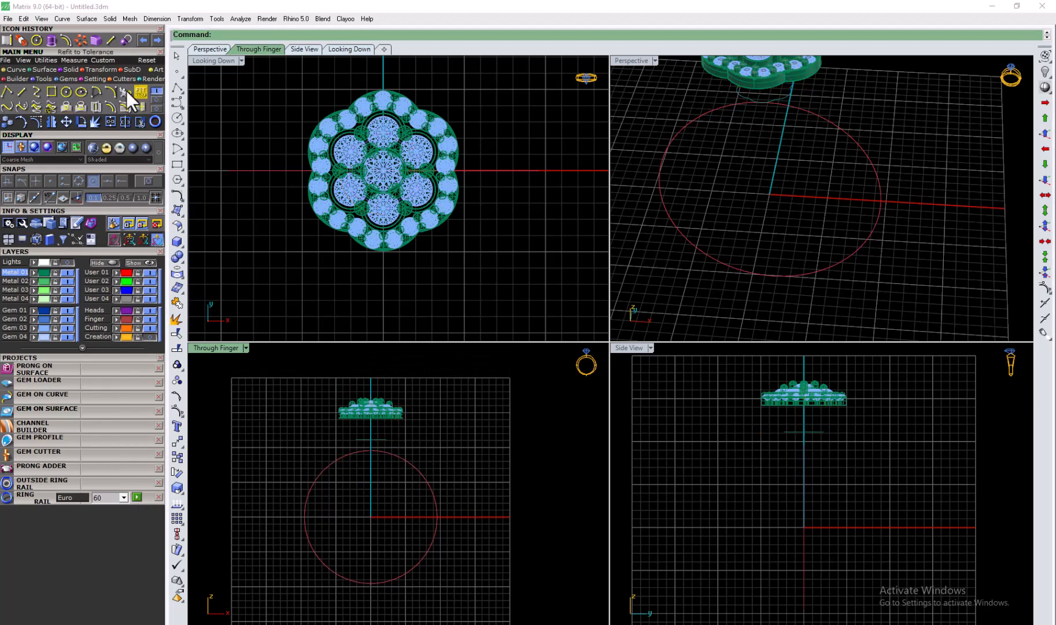
pyautogui.click(36, 106)
pyautogui.click(375, 440)
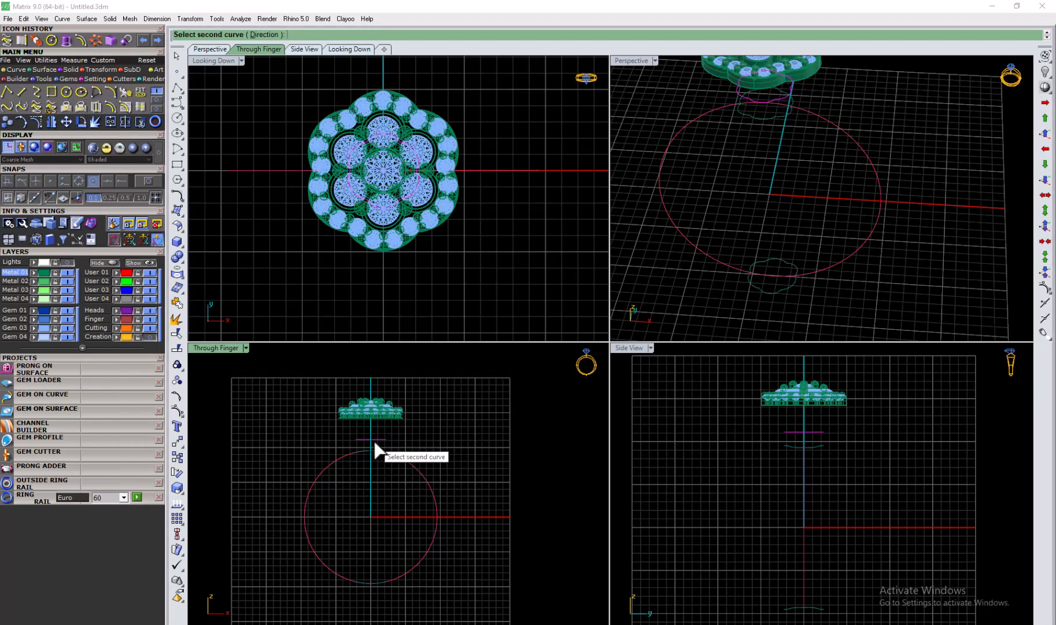
pyautogui.click(378, 438)
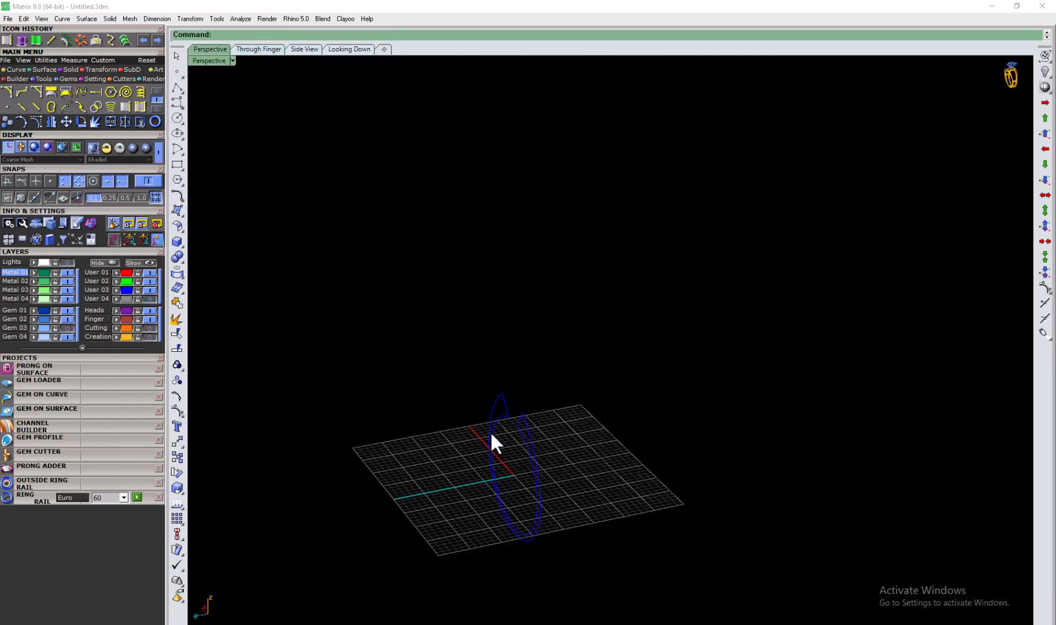
# Step: Extrude the open ring shank profile to both sides as a closed solid
pyautogui.moveTo(490, 431); pyautogui.dragTo(385, 336, button='right')
pyautogui.click(22, 40)
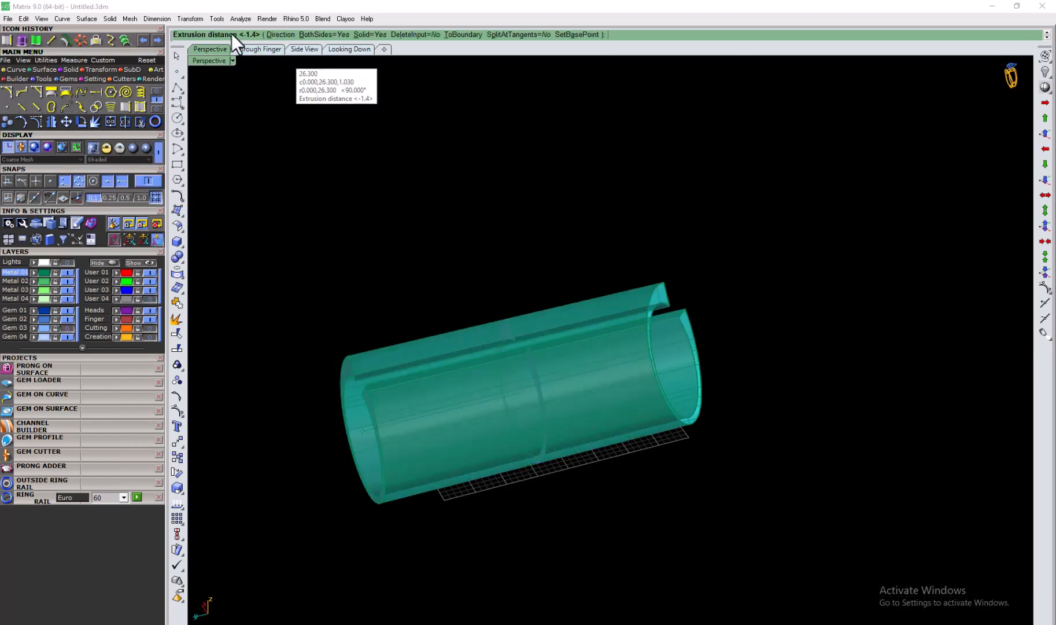
pyautogui.doubleClick(202, 61)
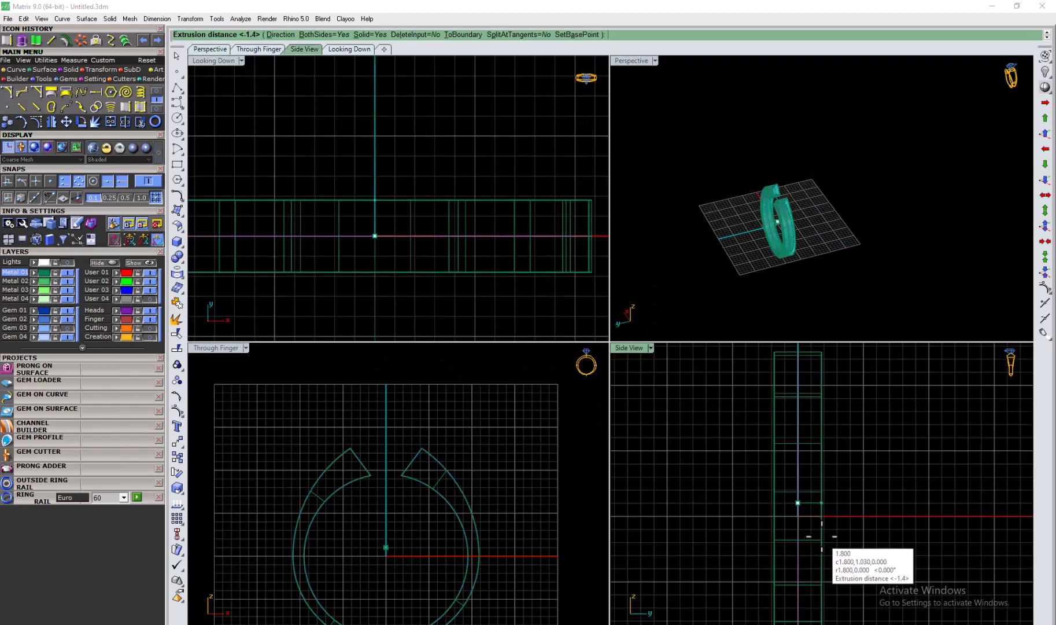
pyautogui.click(816, 537)
pyautogui.click(867, 528)
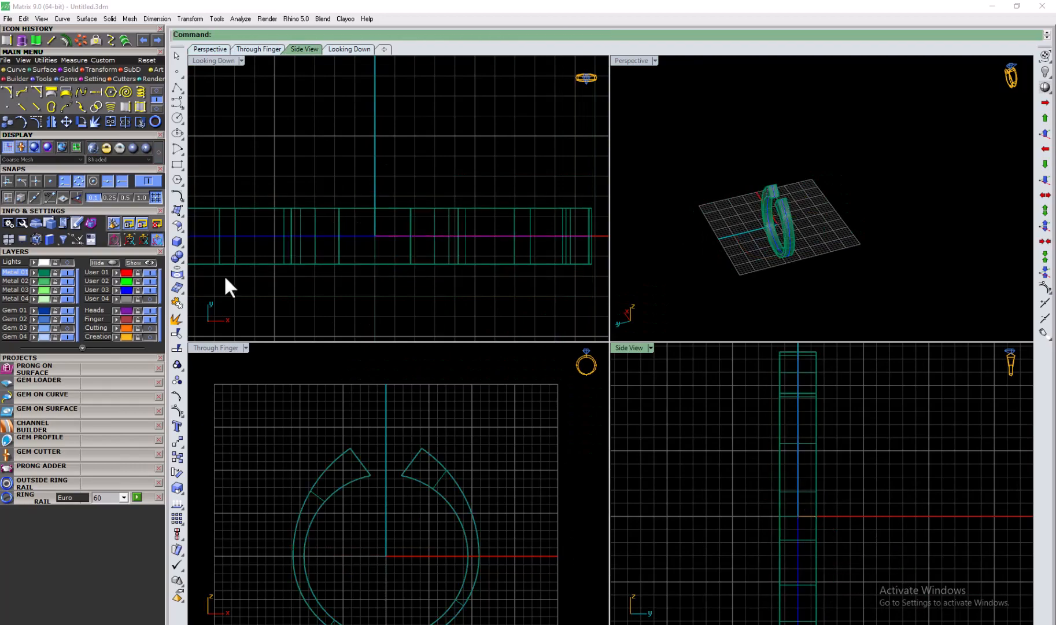
# Step: Show the hidden ring head parts again above the extruded shank
pyautogui.click(137, 262)
pyautogui.scroll(9, 755, 212)
pyautogui.doubleClick(632, 61)
pyautogui.moveTo(564, 255); pyautogui.dragTo(538, 255, button='right')
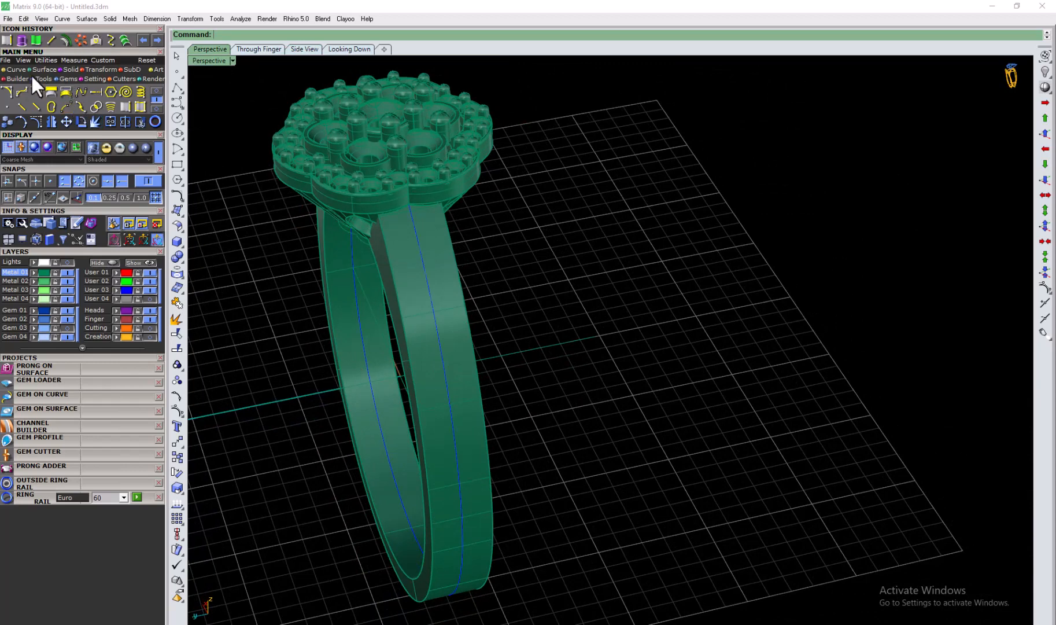
pyautogui.click(436, 325)
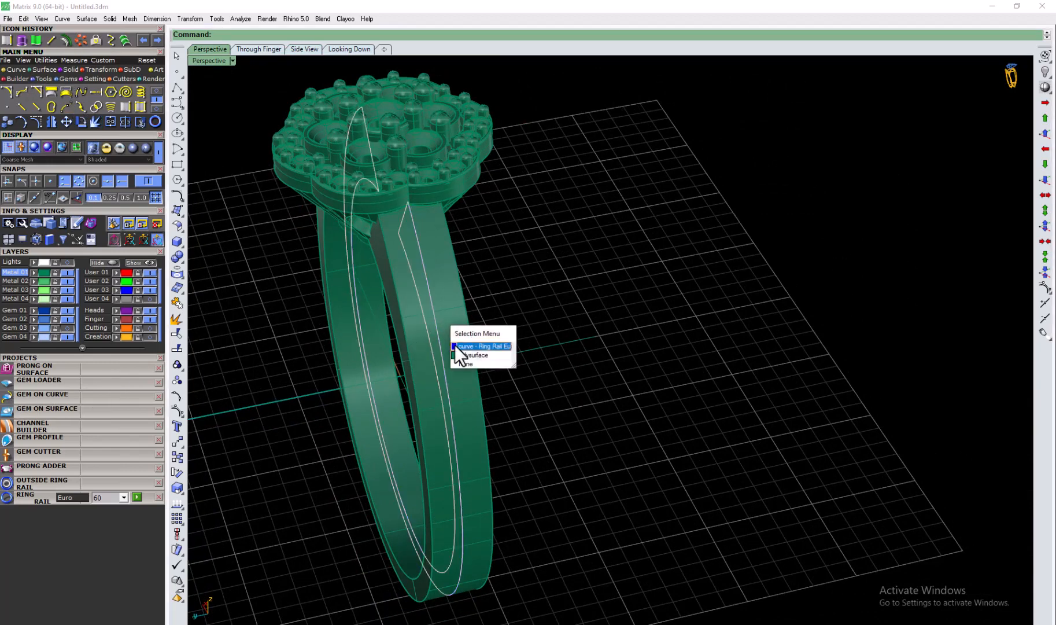
pyautogui.click(455, 346)
pyautogui.click(604, 307)
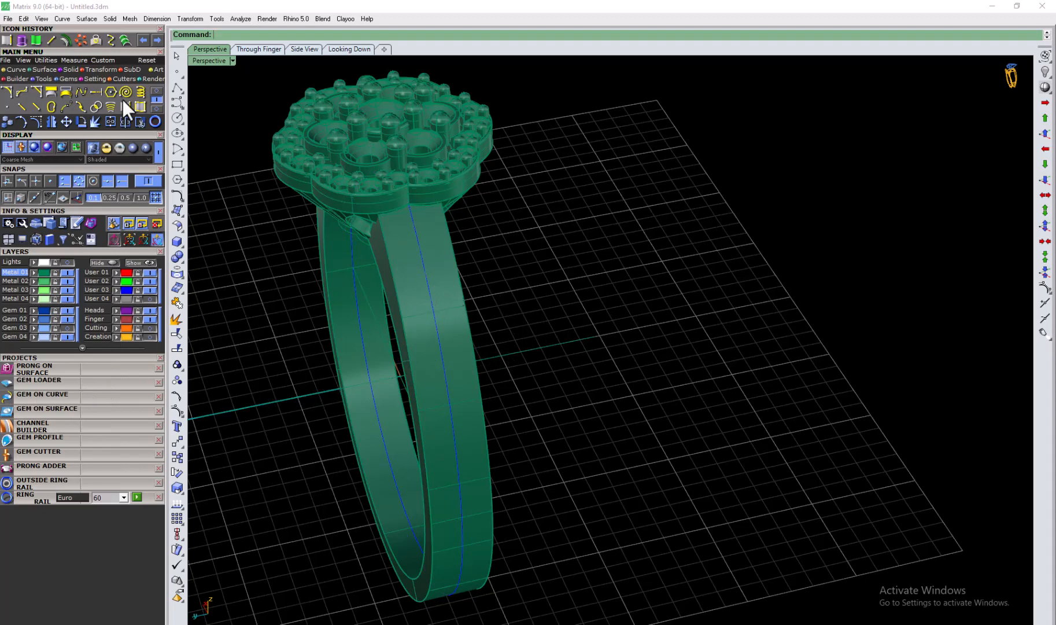
# Step: Extract a U-direction isocurve along the middle of the shank's outer surface
pyautogui.click(156, 91)
pyautogui.click(141, 105)
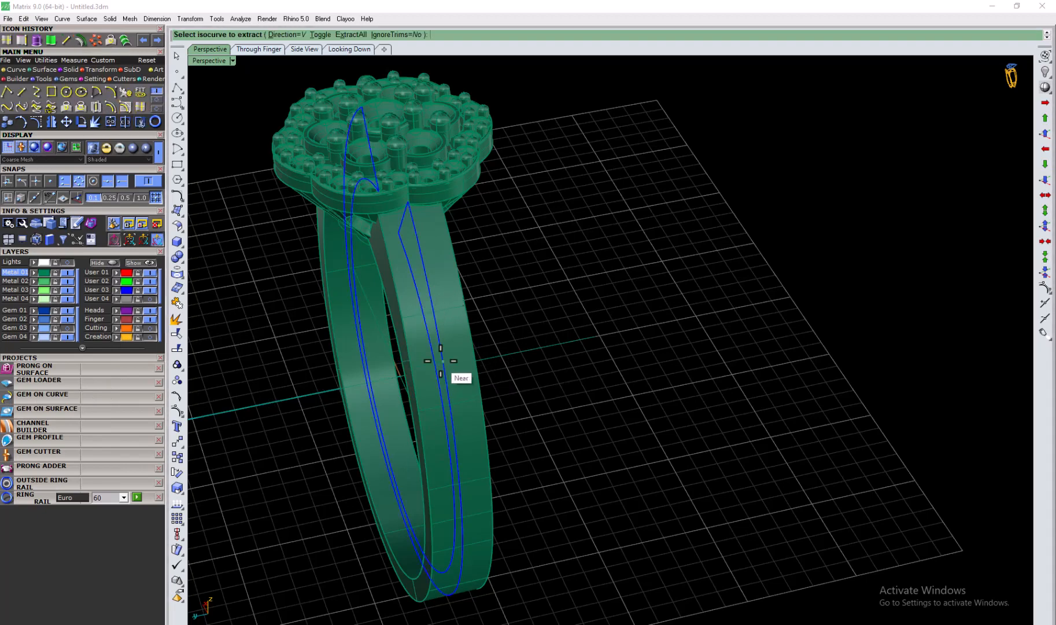
pyautogui.click(321, 34)
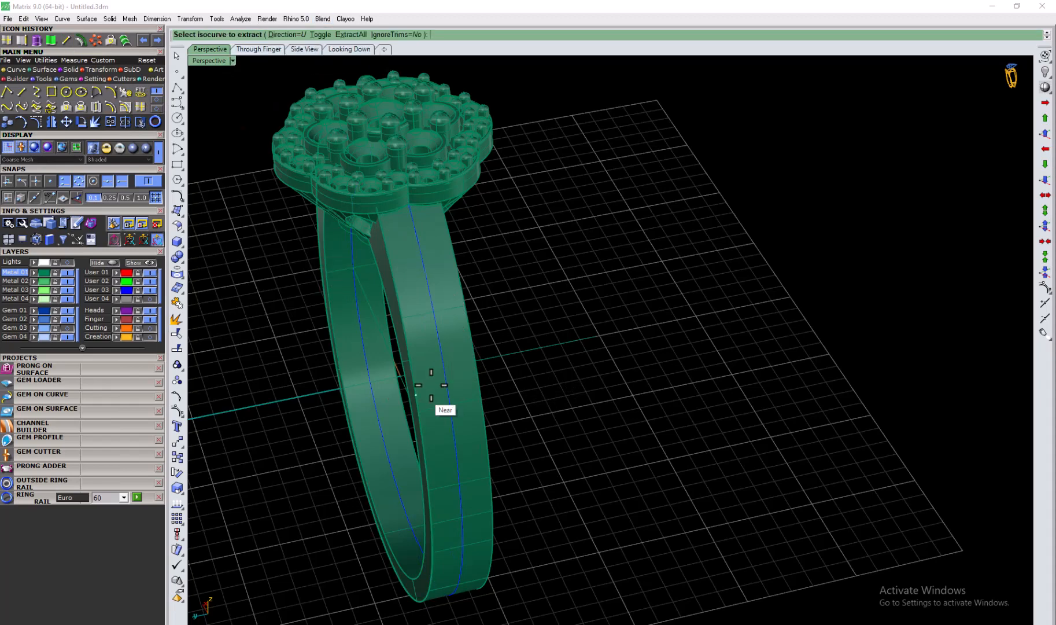
pyautogui.scroll(5, 448, 368)
pyautogui.click(437, 338)
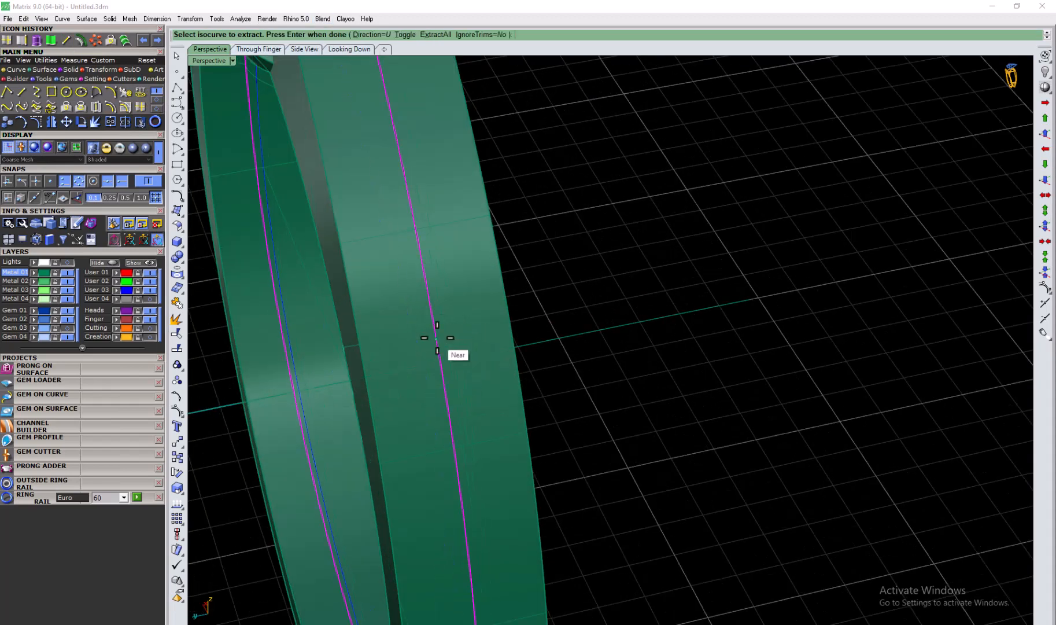
pyautogui.press('Return')
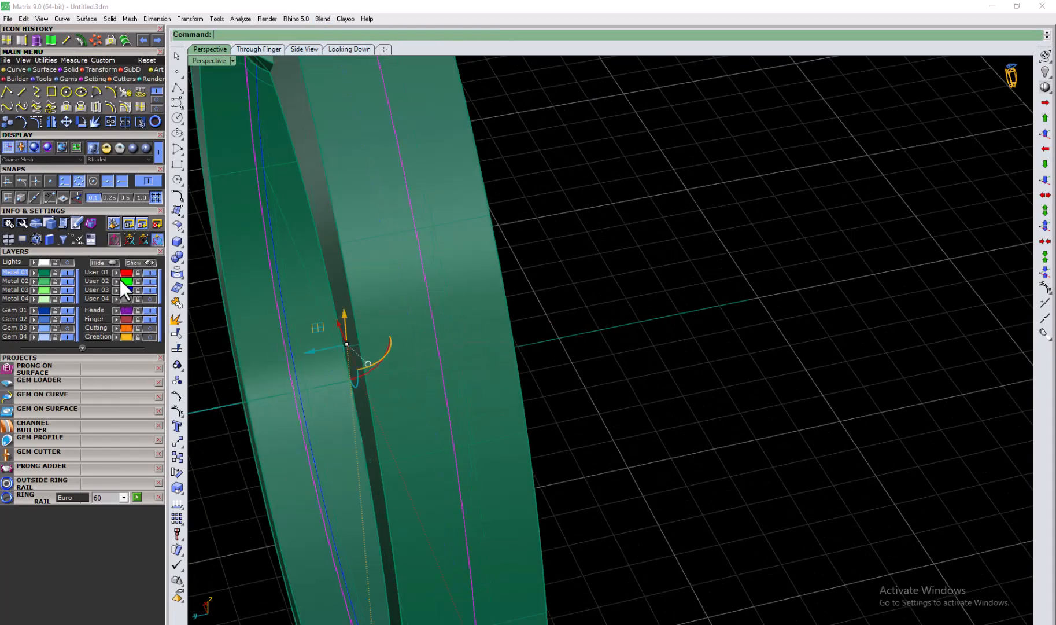
pyautogui.click(661, 196)
# Step: Turn off the User layers and extract the shank's middle isocurve again on the User 01 layer
pyautogui.scroll(-3, 505, 380)
pyautogui.click(160, 289)
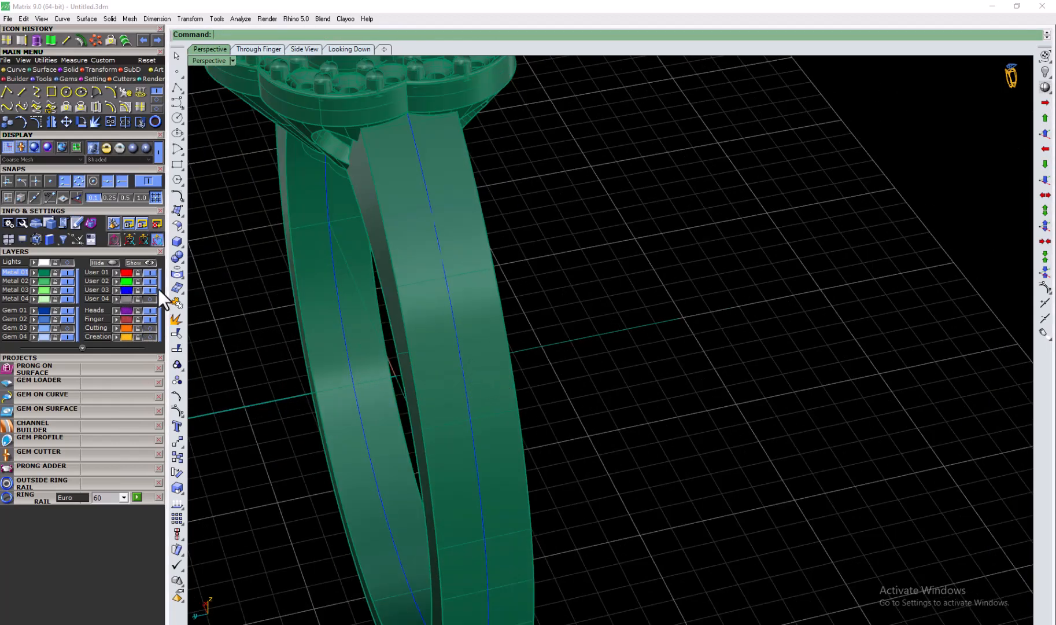
pyautogui.click(460, 356)
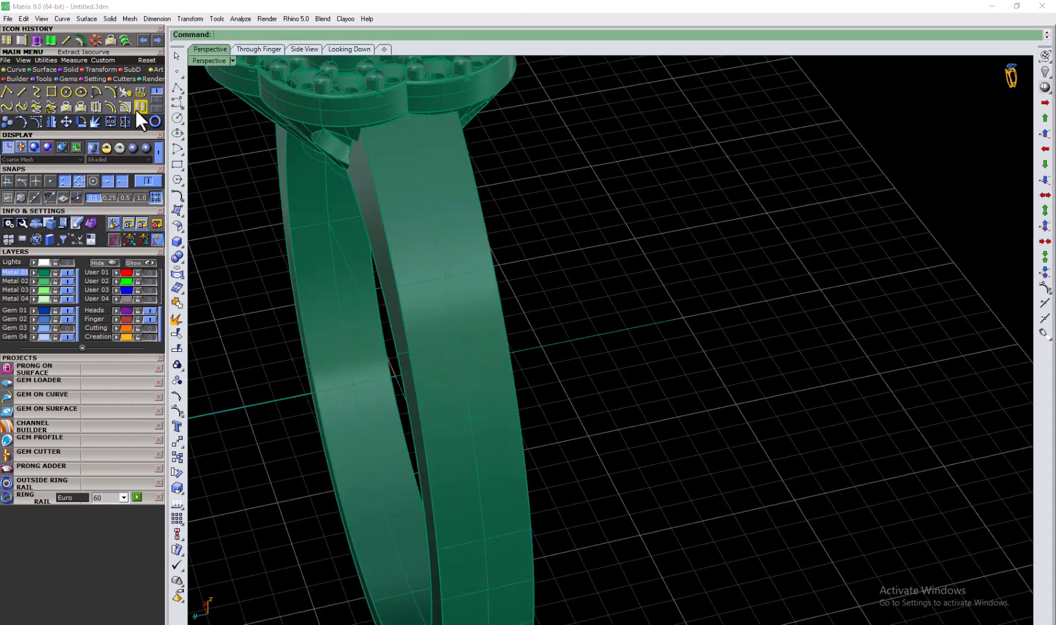
pyautogui.click(139, 109)
pyautogui.click(458, 342)
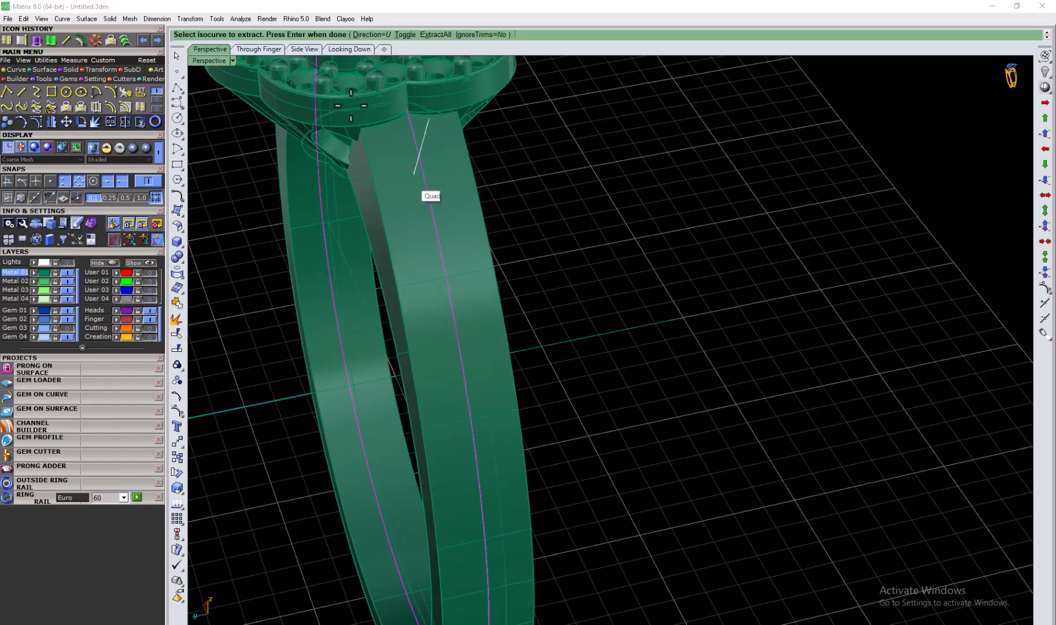
pyautogui.rightClick(521, 247)
pyautogui.click(530, 244)
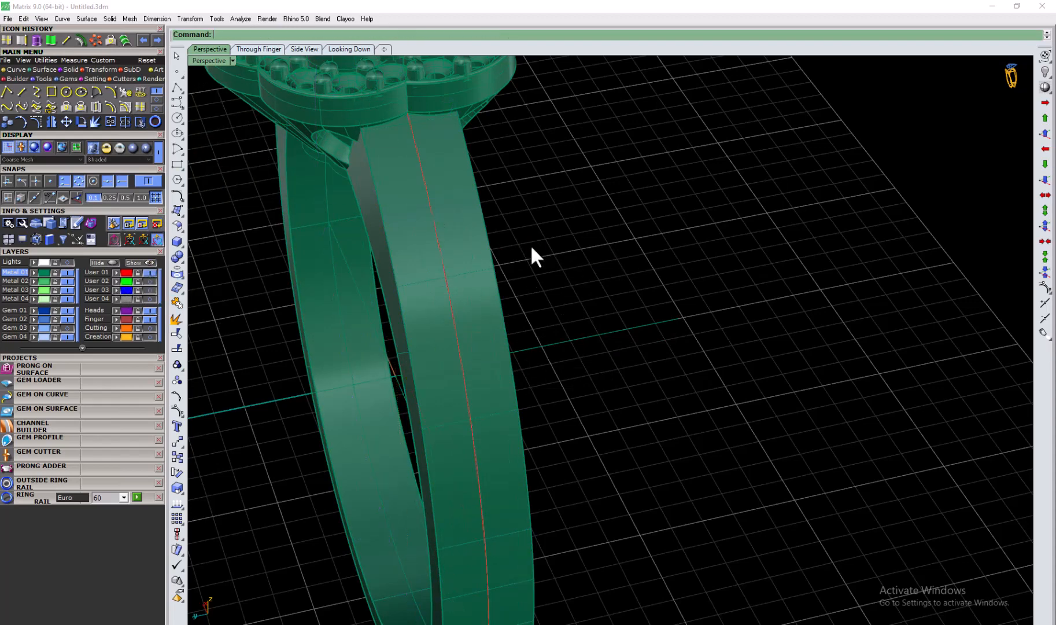
# Step: Delete one of the two overlapping isocurves on the middle of the shank
pyautogui.click(456, 333)
pyautogui.click(486, 365)
pyautogui.press('Delete')
# Step: Load the shank's centre curve into Gem on Curve and limit the gem row to one shoulder, from just below the head to partway down
pyautogui.click(459, 340)
pyautogui.click(480, 366)
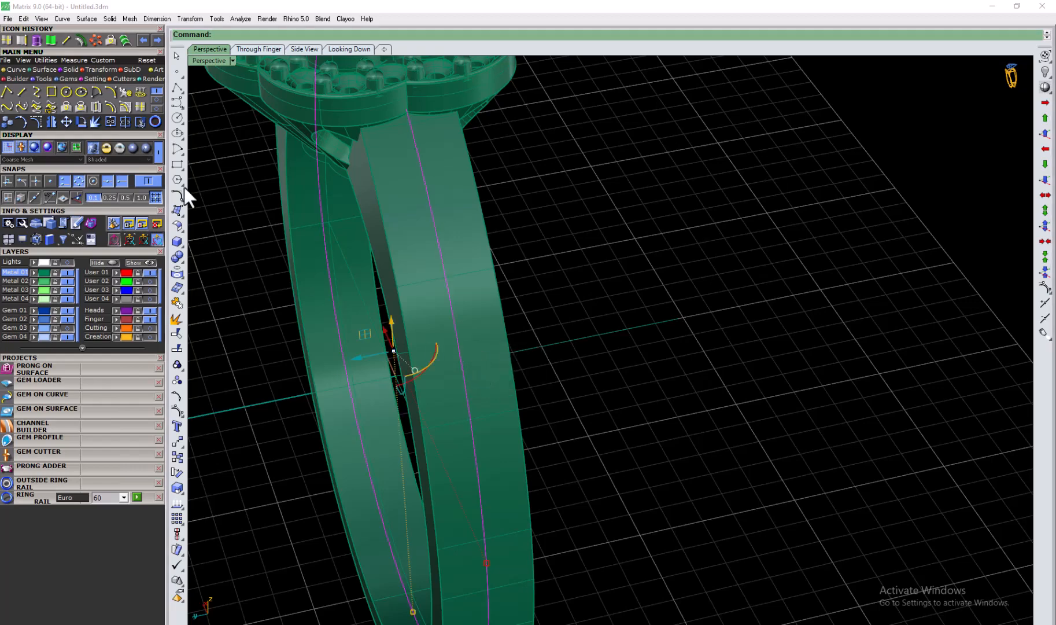
pyautogui.click(43, 405)
pyautogui.click(62, 452)
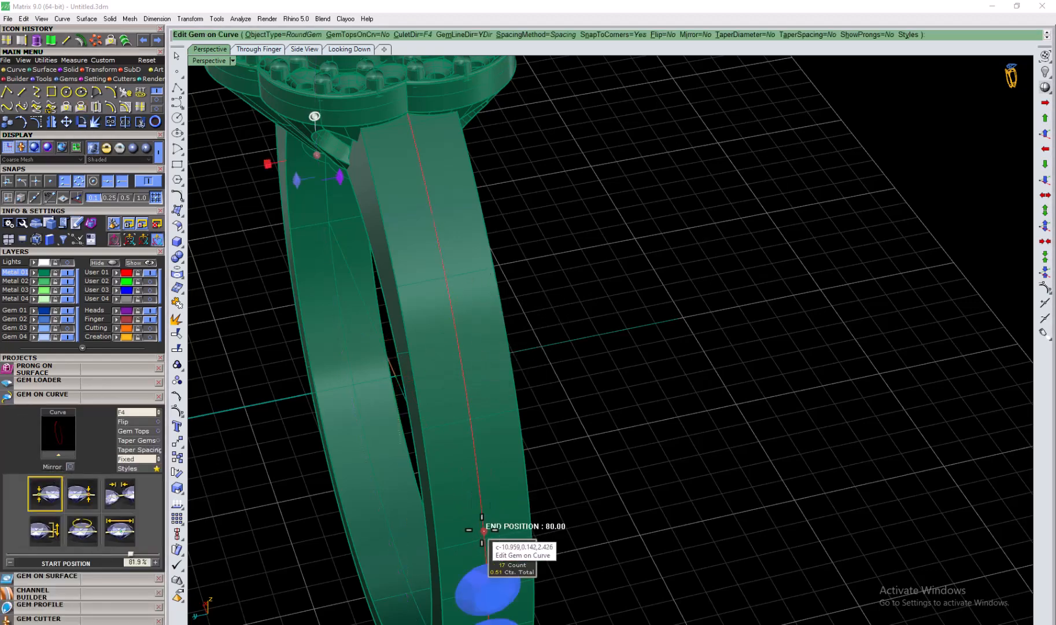
pyautogui.moveTo(484, 531); pyautogui.dragTo(441, 158)
pyautogui.scroll(-4, 489, 408)
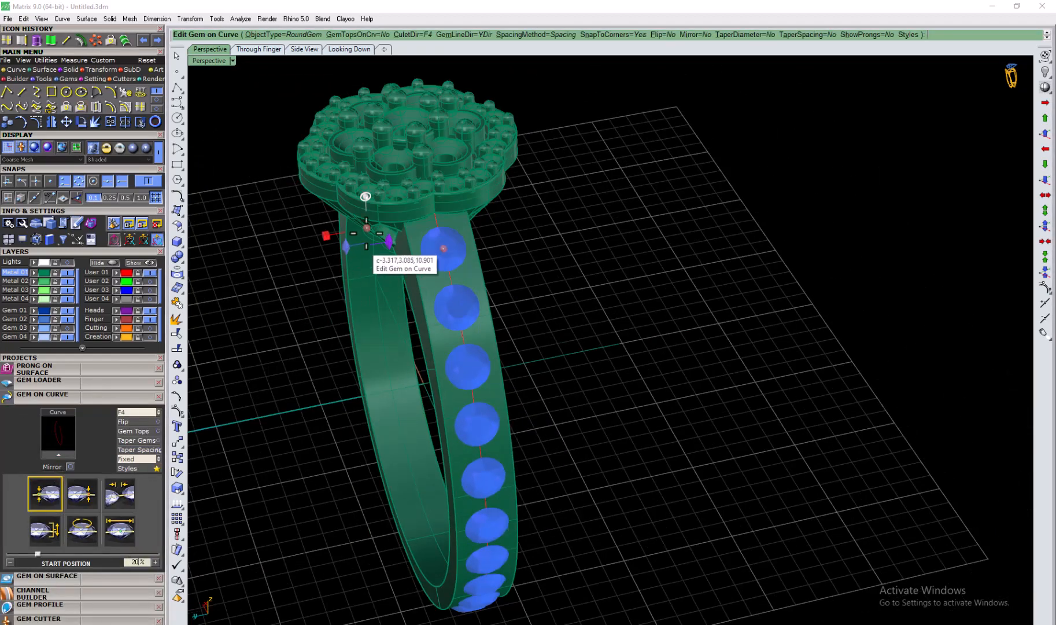
pyautogui.moveTo(366, 236); pyautogui.dragTo(505, 572)
pyautogui.moveTo(517, 496); pyautogui.dragTo(487, 515)
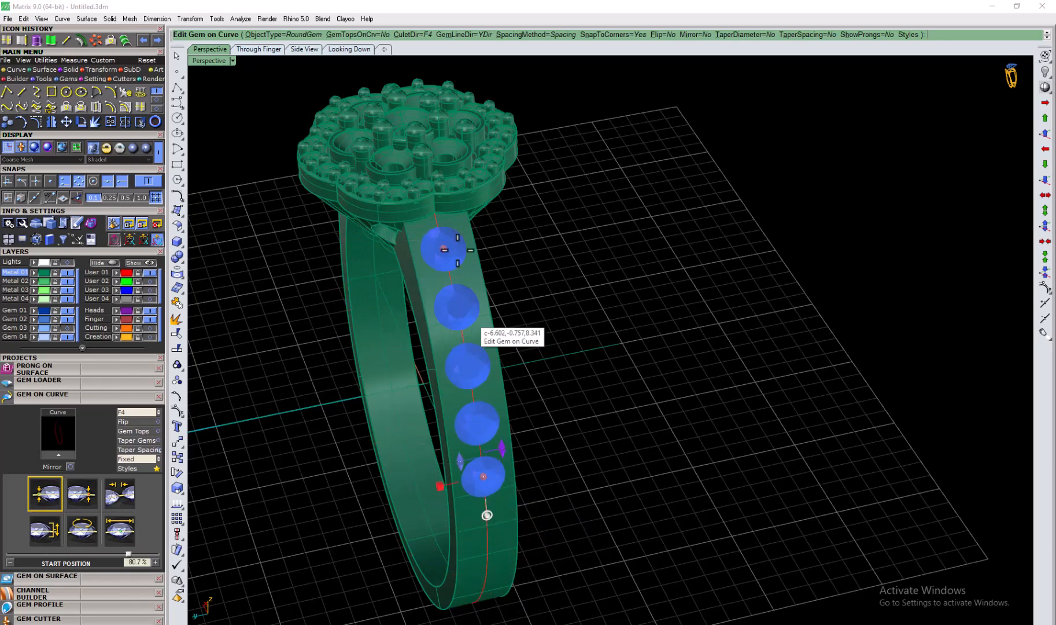
# Step: Set the gem culets to Down with Fixed spacing and extend the row to an end position of 98.6% and start position of 79.4%
pyautogui.click(157, 412)
pyautogui.click(156, 459)
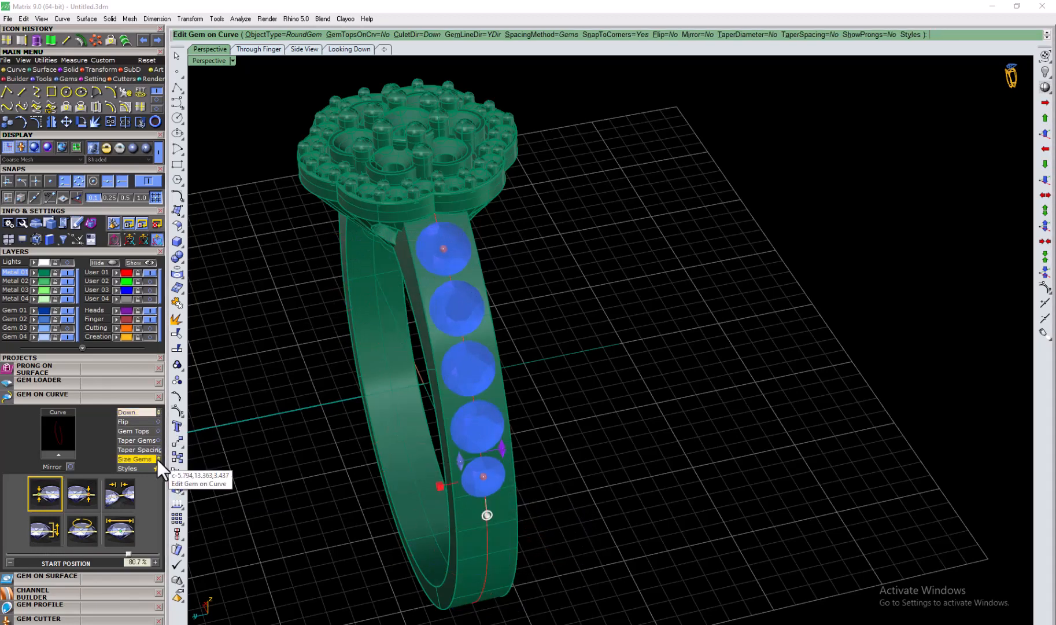
pyautogui.moveTo(443, 249); pyautogui.dragTo(438, 227)
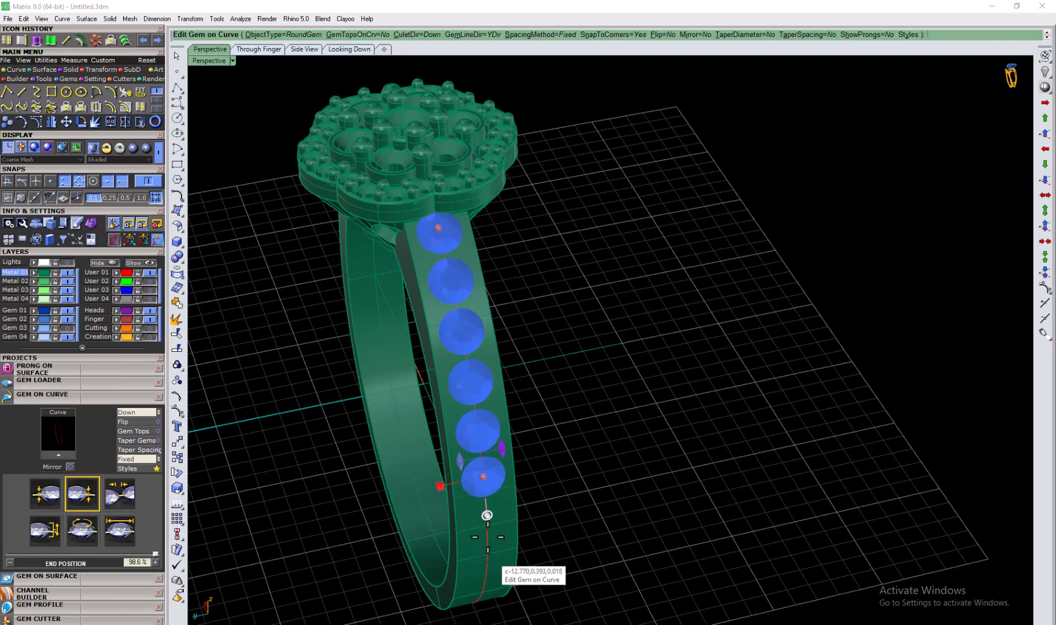
pyautogui.moveTo(484, 477); pyautogui.dragTo(485, 493)
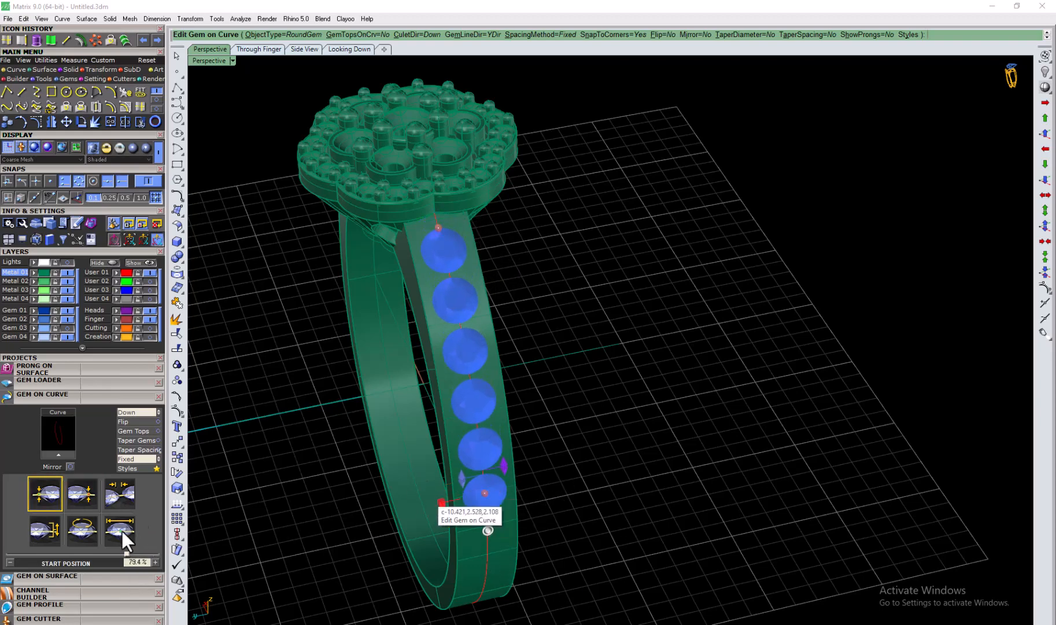
# Step: Set the gem spacing to 0.15 mm and the start size to 1.6 mm
pyautogui.click(120, 496)
pyautogui.write('0.15')
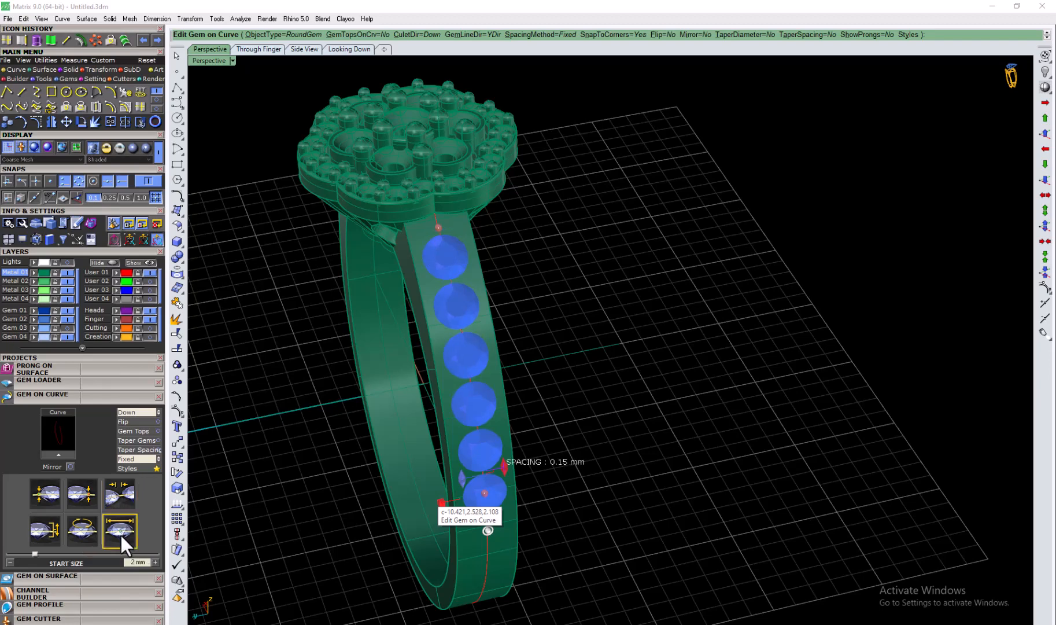
pyautogui.write('1')
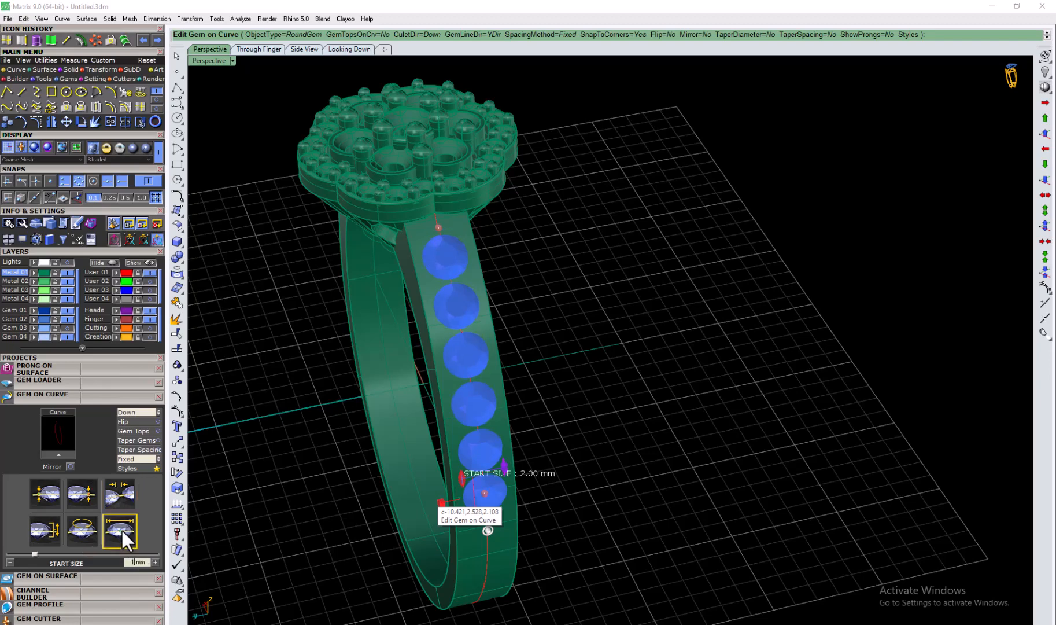
pyautogui.write('.6')
pyautogui.press('Return')
# Step: Extend the gem row to an end position of 99.2% and start position of 77.9%, and create the gems
pyautogui.moveTo(439, 227); pyautogui.dragTo(436, 219)
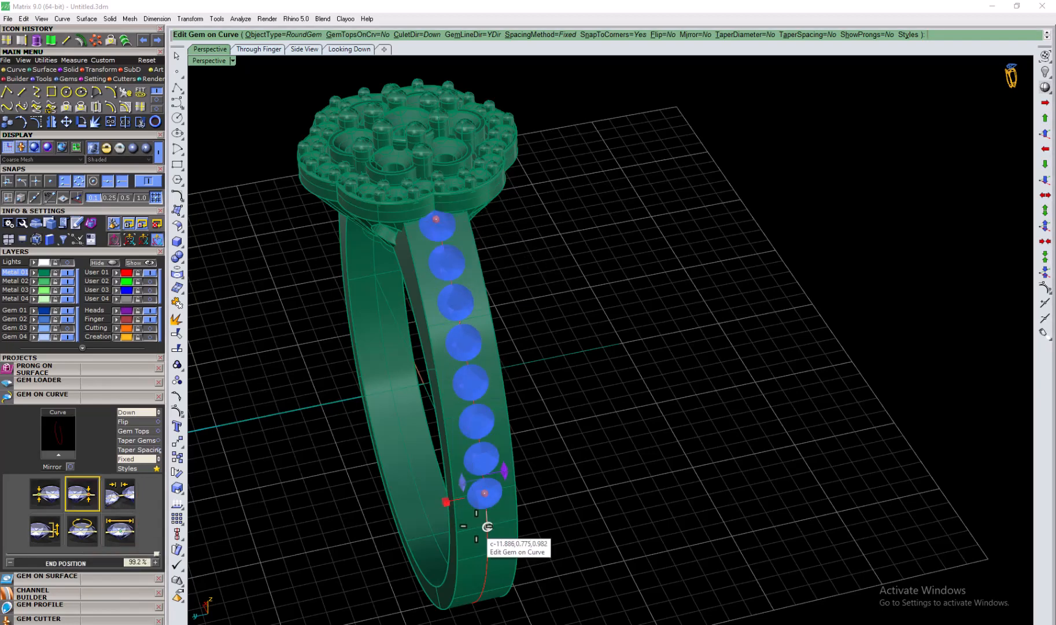
pyautogui.moveTo(484, 494); pyautogui.dragTo(488, 509)
pyautogui.moveTo(592, 472); pyautogui.dragTo(561, 475, button='right')
pyautogui.rightClick(586, 426)
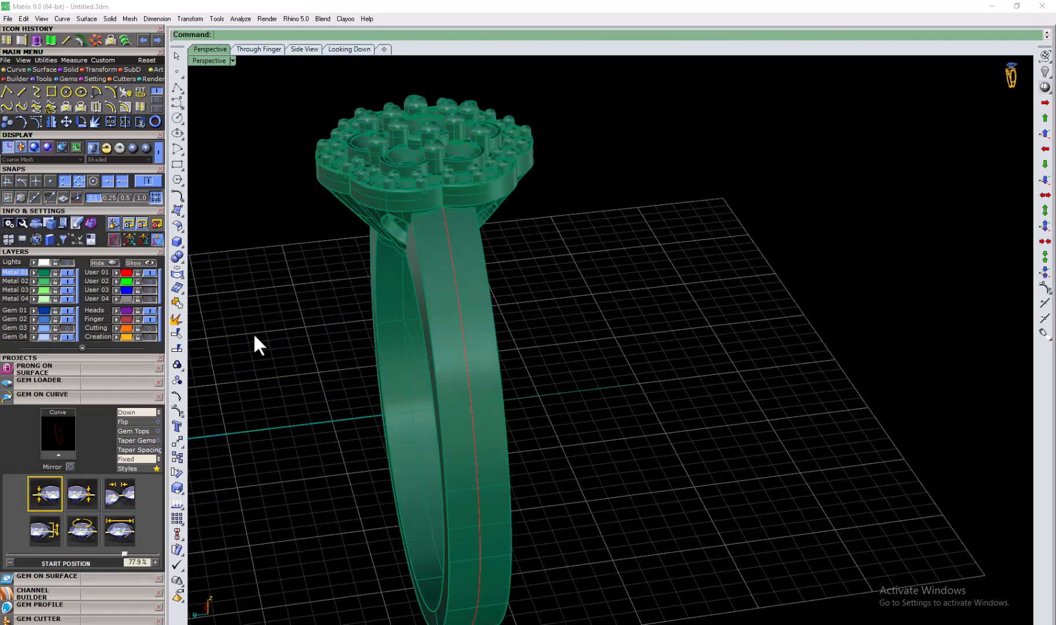
# Step: Load the shank's gem row into Channel Builder to preview a square-capped channel along it
pyautogui.click(89, 395)
pyautogui.moveTo(448, 382); pyautogui.dragTo(522, 470, button='right')
pyautogui.click(463, 433)
pyautogui.doubleClick(216, 61)
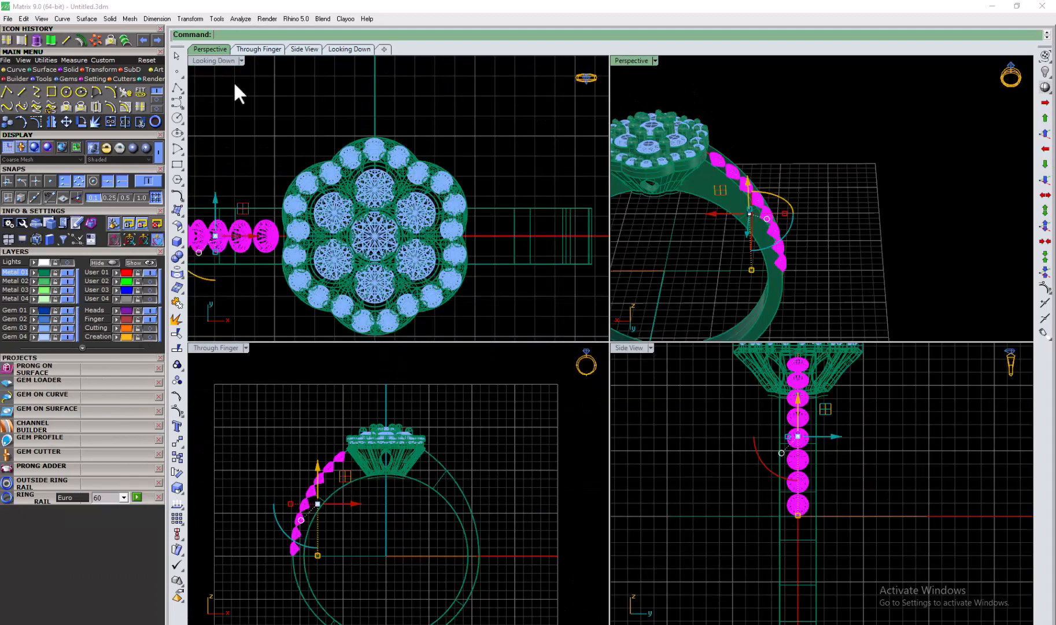
pyautogui.click(37, 428)
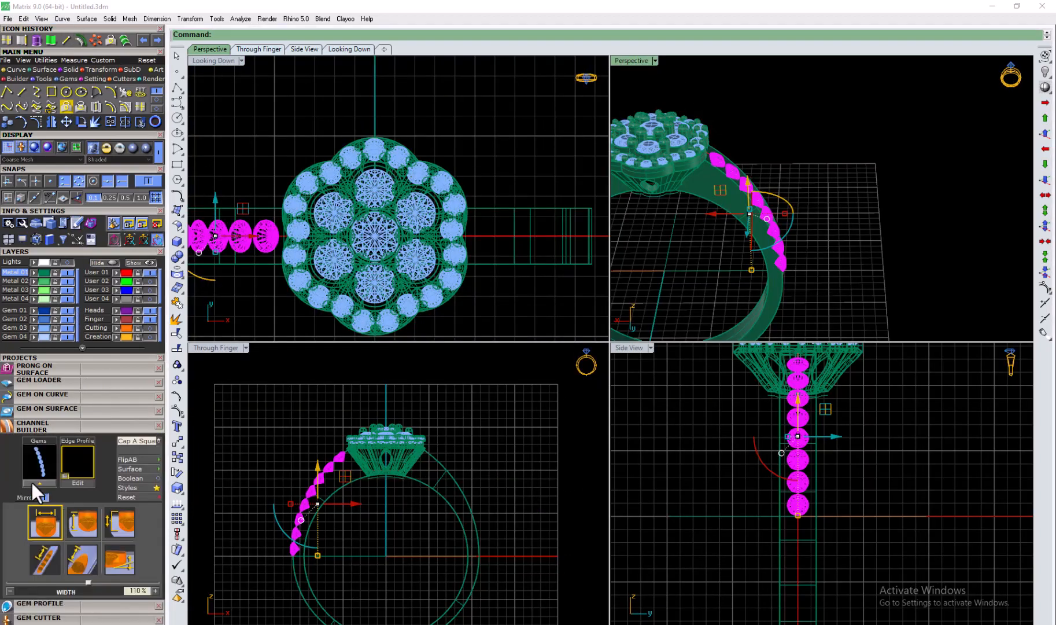
pyautogui.scroll(6, 302, 566)
pyautogui.scroll(-4, 284, 568)
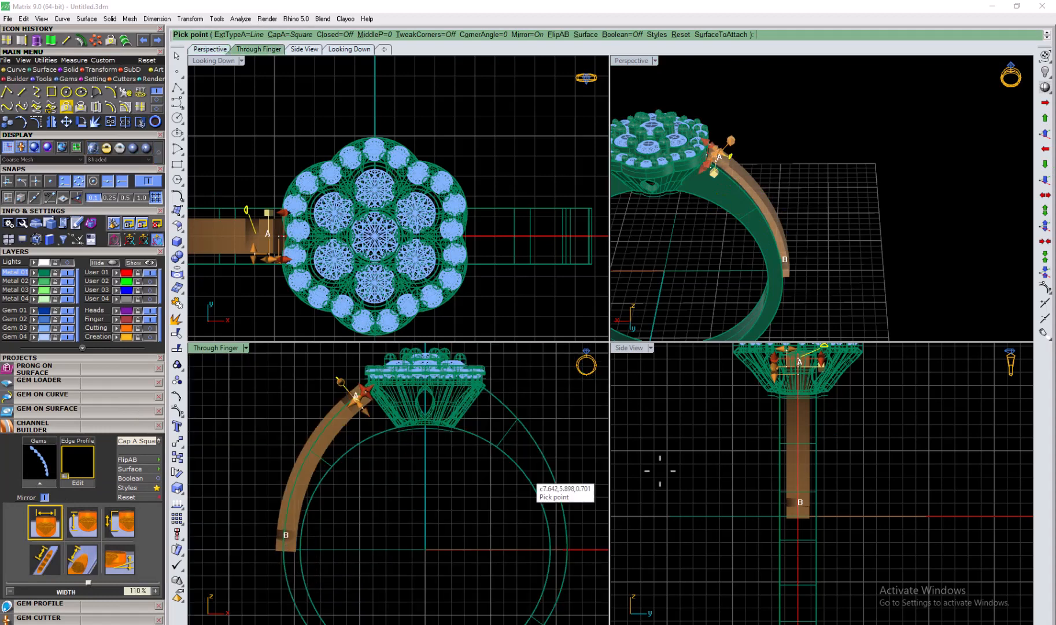
pyautogui.scroll(4, 357, 406)
# Step: Set the channel offset to 0.22 mm and create the channel solid
pyautogui.click(112, 529)
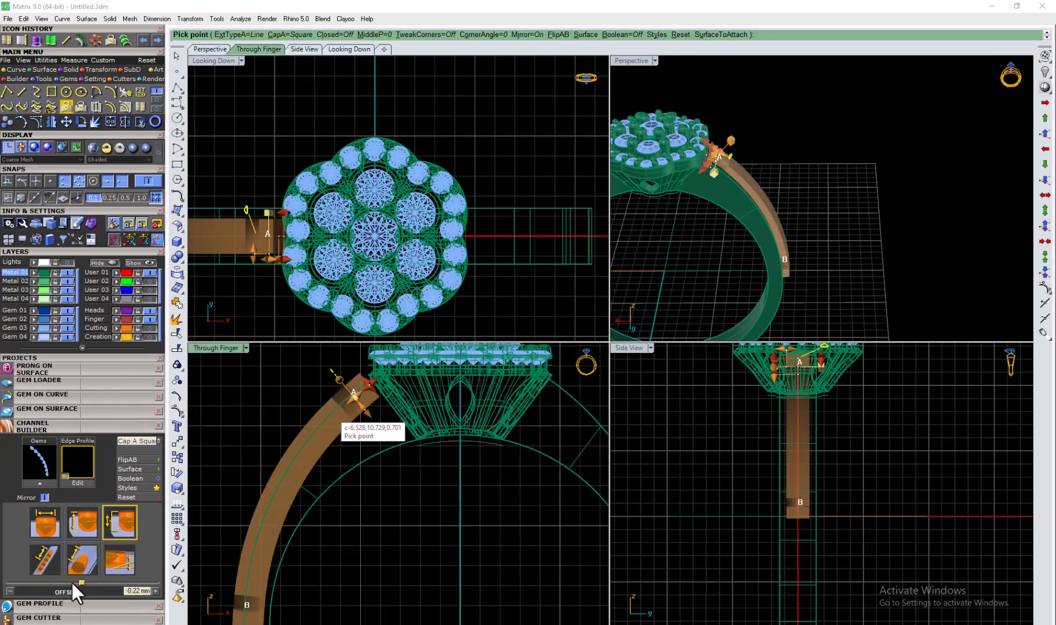
pyautogui.moveTo(79, 583); pyautogui.dragTo(84, 585)
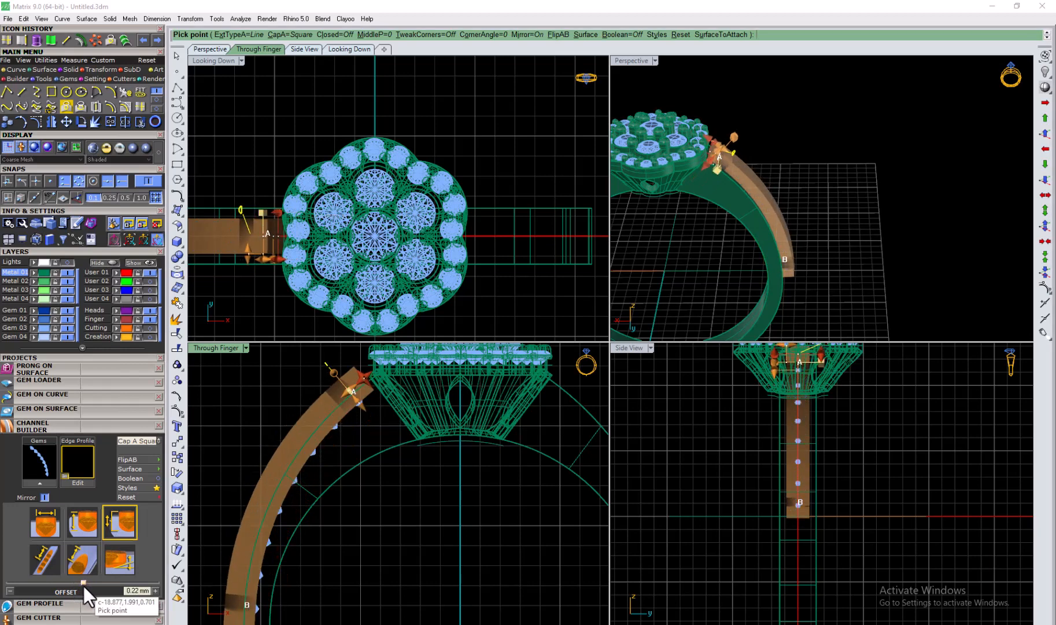
pyautogui.rightClick(246, 382)
pyautogui.moveTo(859, 190); pyautogui.dragTo(792, 187, button='right')
pyautogui.scroll(4, 812, 219)
pyautogui.scroll(-3, 810, 221)
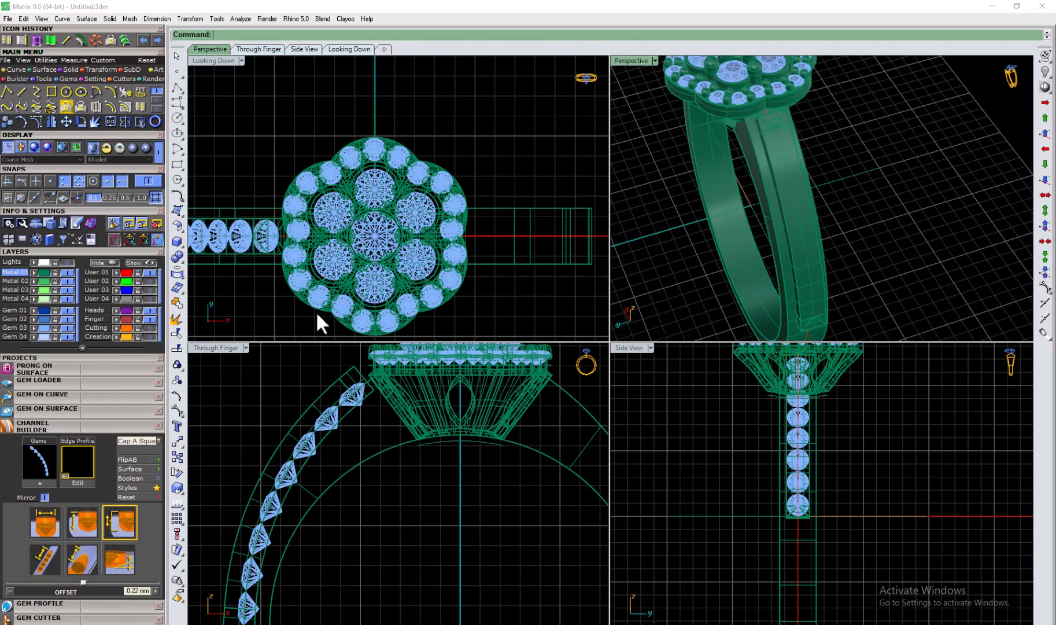
# Step: Subtract the channel solid from the shank with a Boolean Difference
pyautogui.click(71, 69)
pyautogui.click(22, 91)
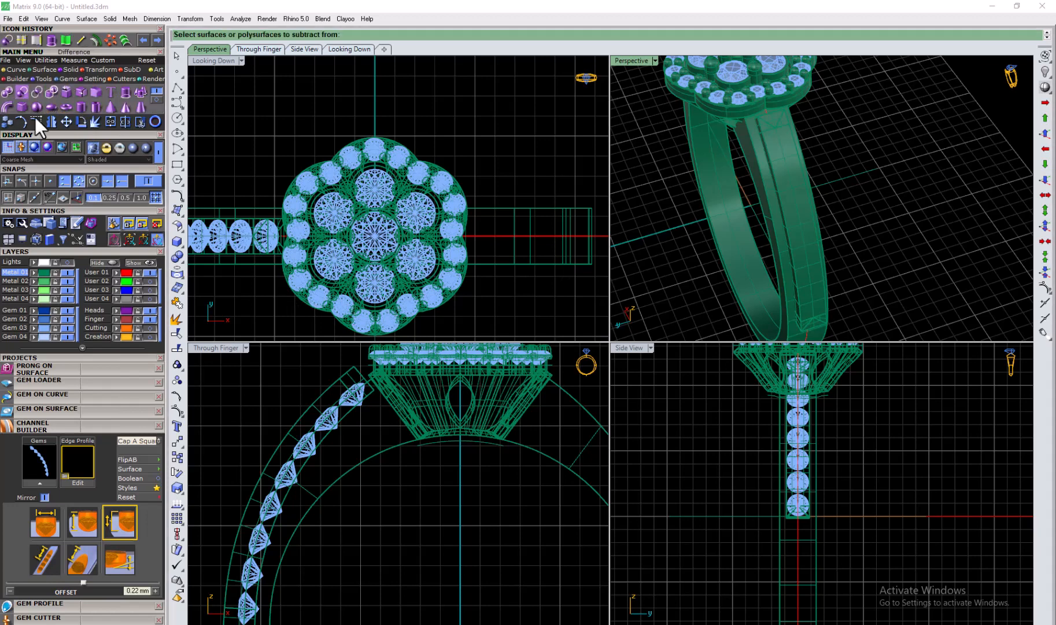
pyautogui.click(784, 274)
pyautogui.rightClick(810, 226)
pyautogui.click(810, 227)
pyautogui.rightClick(839, 210)
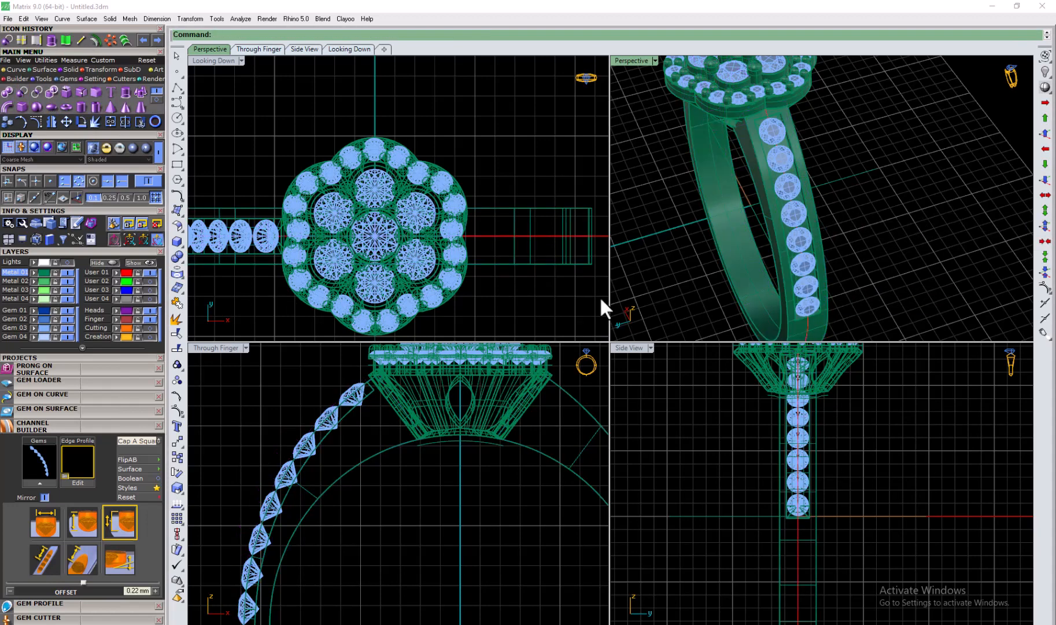
# Step: Delete the gem row and its centre curve from the shank
pyautogui.moveTo(810, 159); pyautogui.dragTo(754, 152, button='right')
pyautogui.click(754, 133)
pyautogui.press('Delete')
pyautogui.click(756, 183)
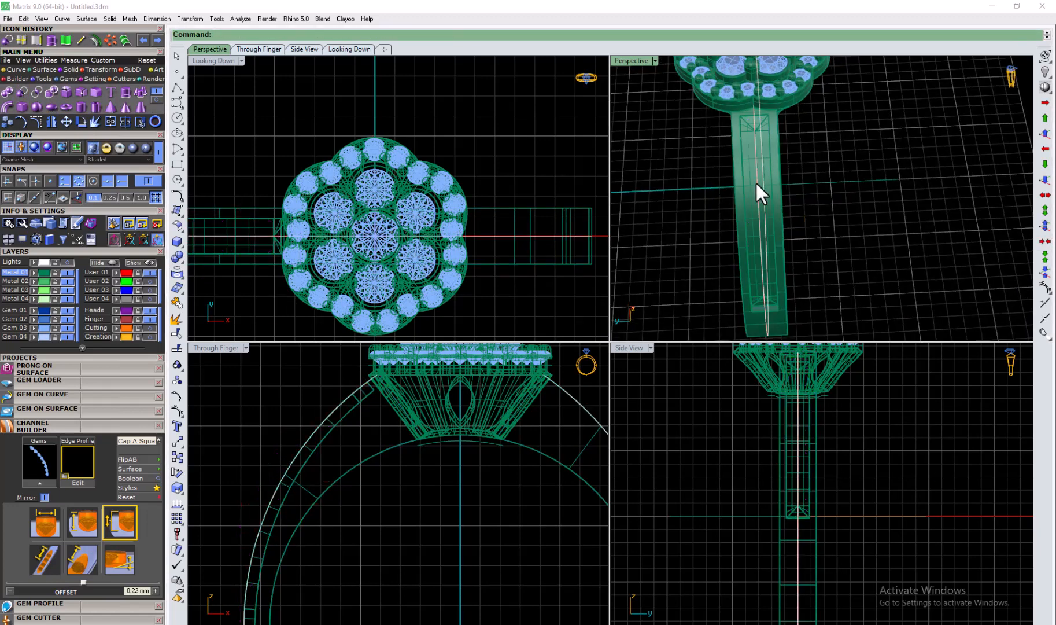
# Step: Extract a U-direction isocurve along the middle of the channel floor on the User 01 layer and select it
pyautogui.moveTo(775, 210); pyautogui.dragTo(767, 218, button='right')
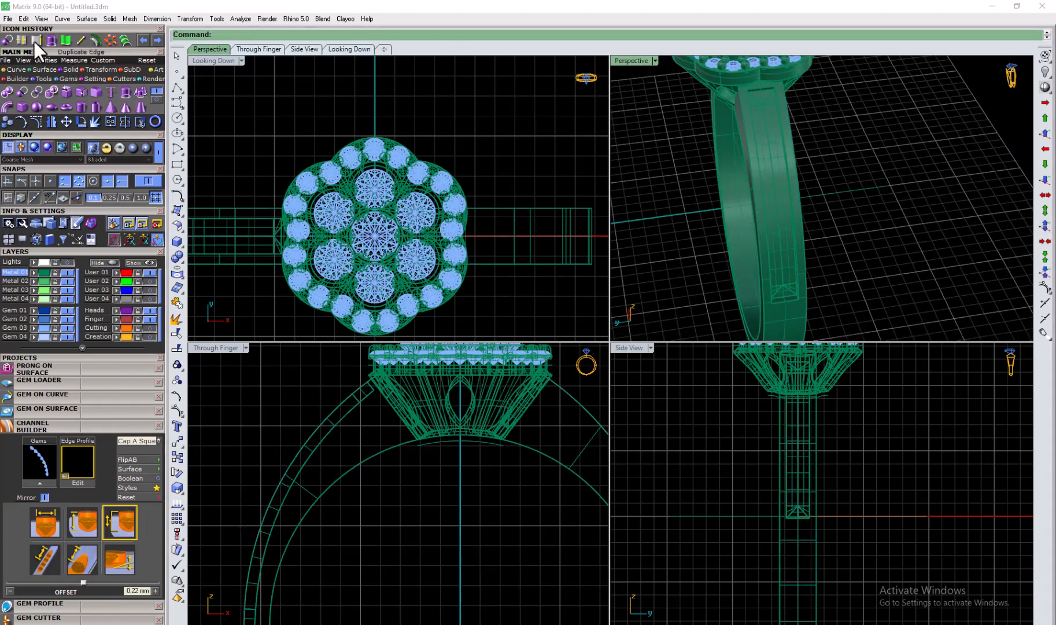
pyautogui.click(775, 192)
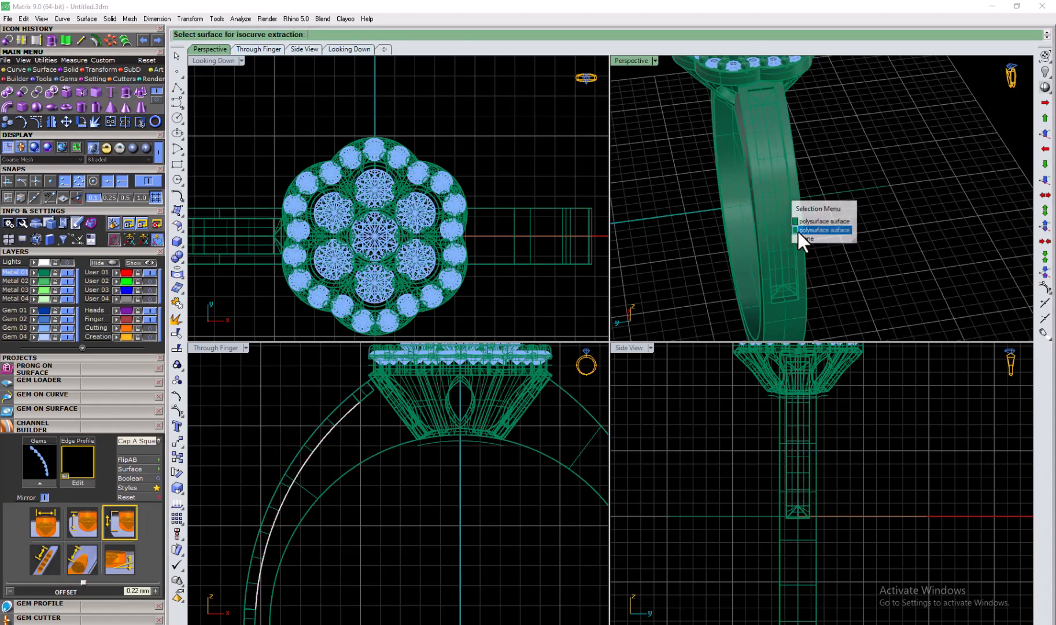
pyautogui.click(798, 231)
pyautogui.scroll(5, 787, 223)
pyautogui.click(779, 218)
pyautogui.click(123, 273)
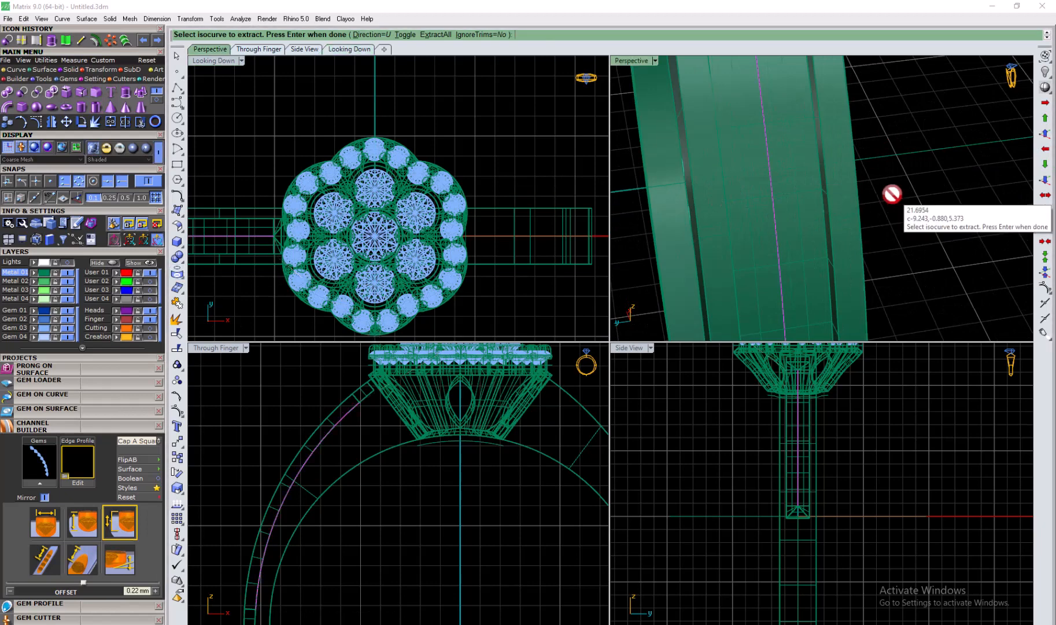
pyautogui.rightClick(891, 196)
pyautogui.moveTo(856, 215); pyautogui.dragTo(879, 223, button='right')
pyautogui.scroll(-3, 878, 223)
pyautogui.click(844, 206)
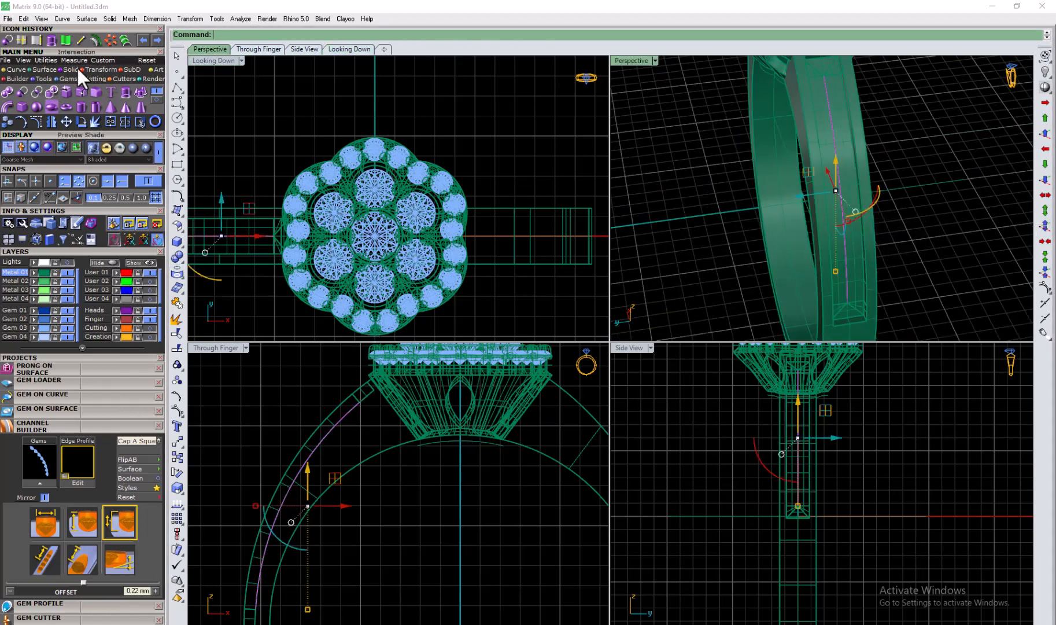
# Step: Place a row of round 1.6 mm gems along the channel isocurve with fixed 0.15 mm spacing
pyautogui.click(11, 395)
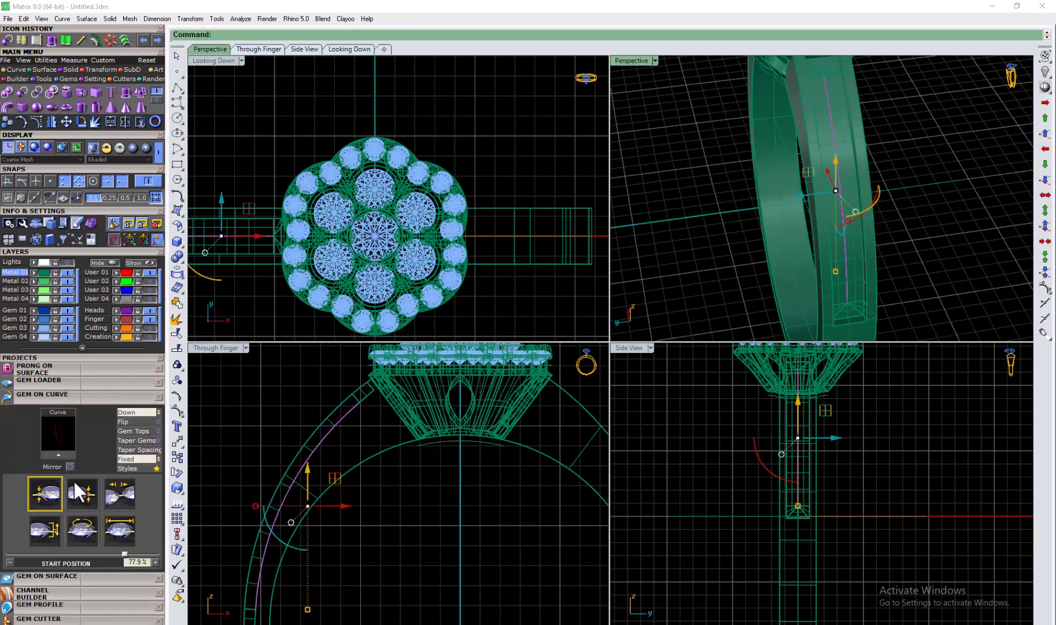
pyautogui.click(156, 415)
pyautogui.click(157, 460)
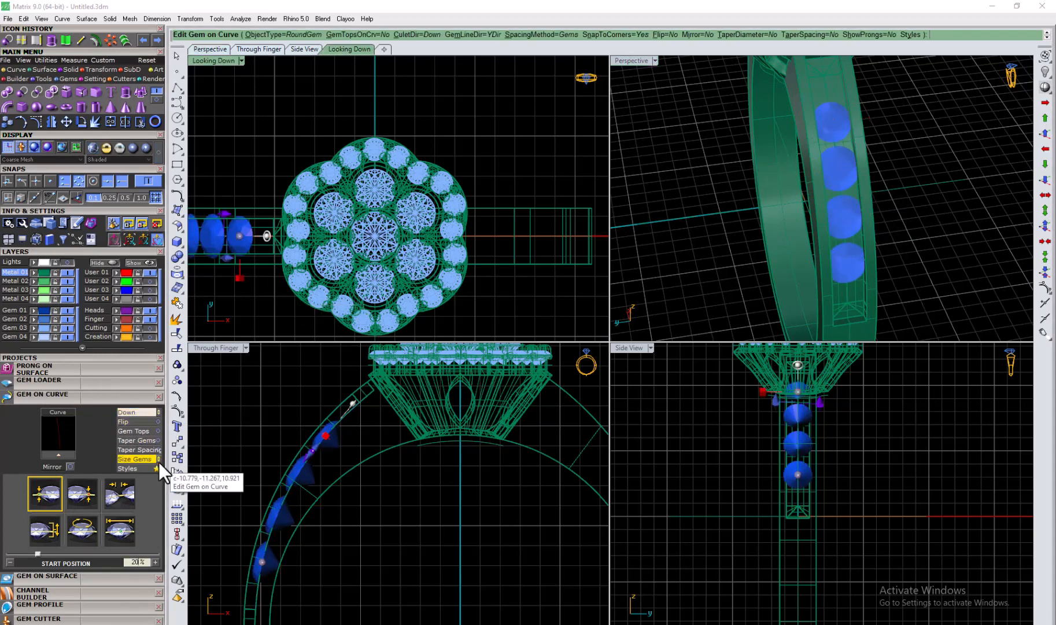
pyautogui.click(119, 490)
pyautogui.write('.15')
pyautogui.press('Return')
pyautogui.click(126, 526)
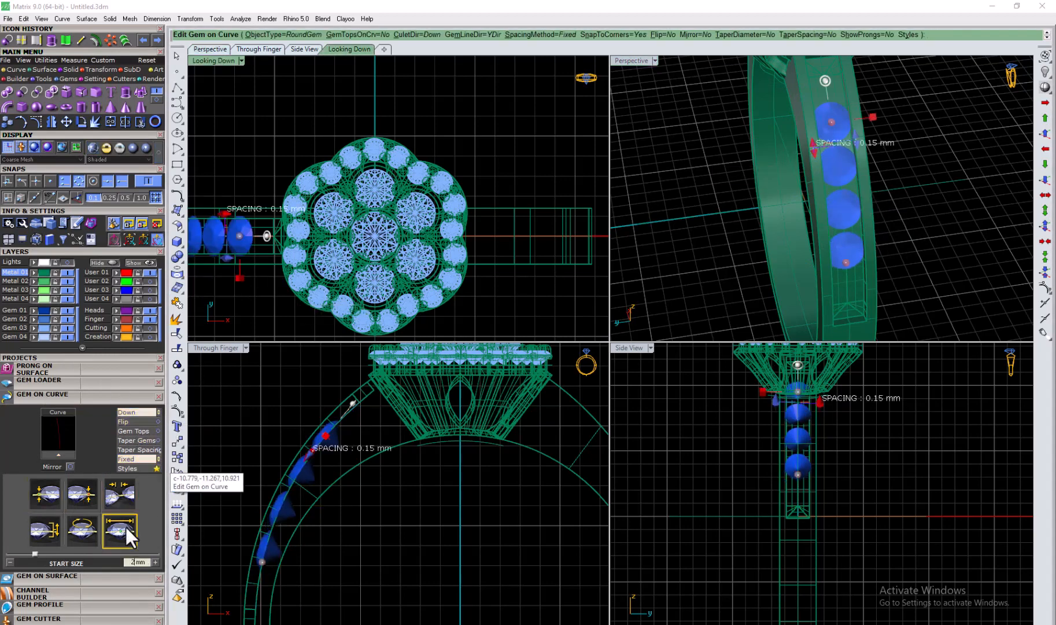
pyautogui.write('1.6')
pyautogui.press('Return')
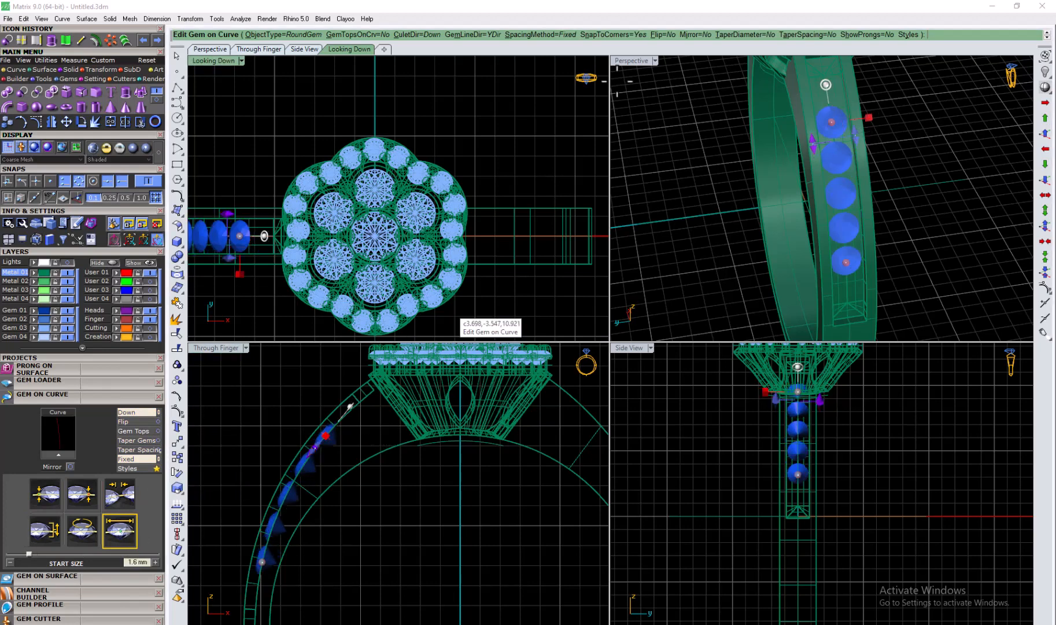
# Step: Extend the gem row along the channel from a 4.5% start position to a 100% end position and create the gems
pyautogui.doubleClick(630, 63)
pyautogui.moveTo(631, 189); pyautogui.dragTo(615, 96)
pyautogui.moveTo(679, 484); pyautogui.dragTo(663, 602)
pyautogui.moveTo(615, 96); pyautogui.dragTo(616, 106)
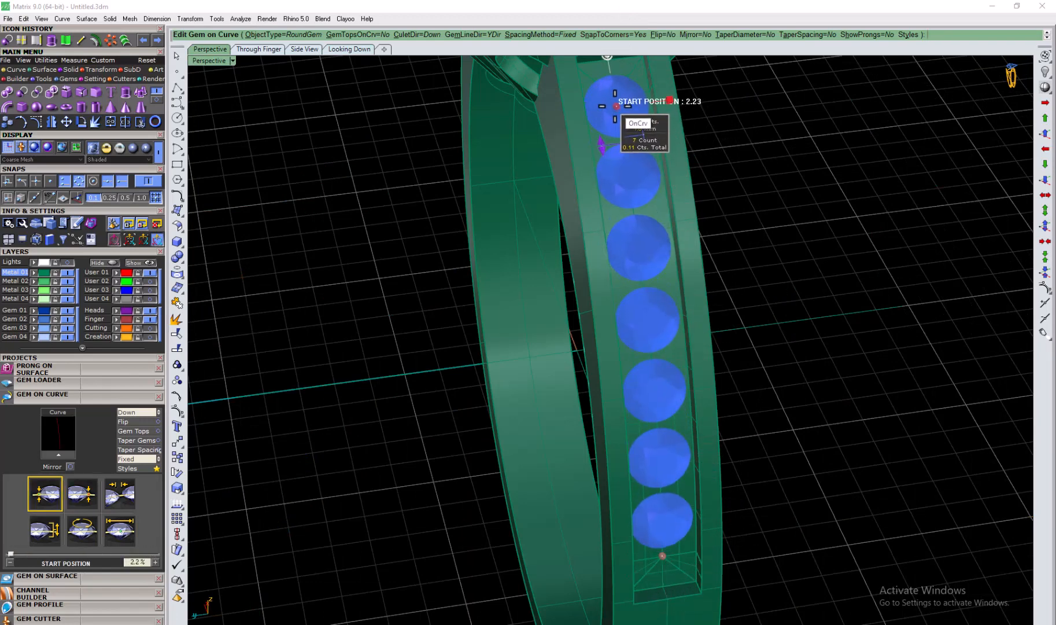
pyautogui.scroll(-4, 665, 548)
pyautogui.moveTo(664, 547); pyautogui.dragTo(649, 530, button='right')
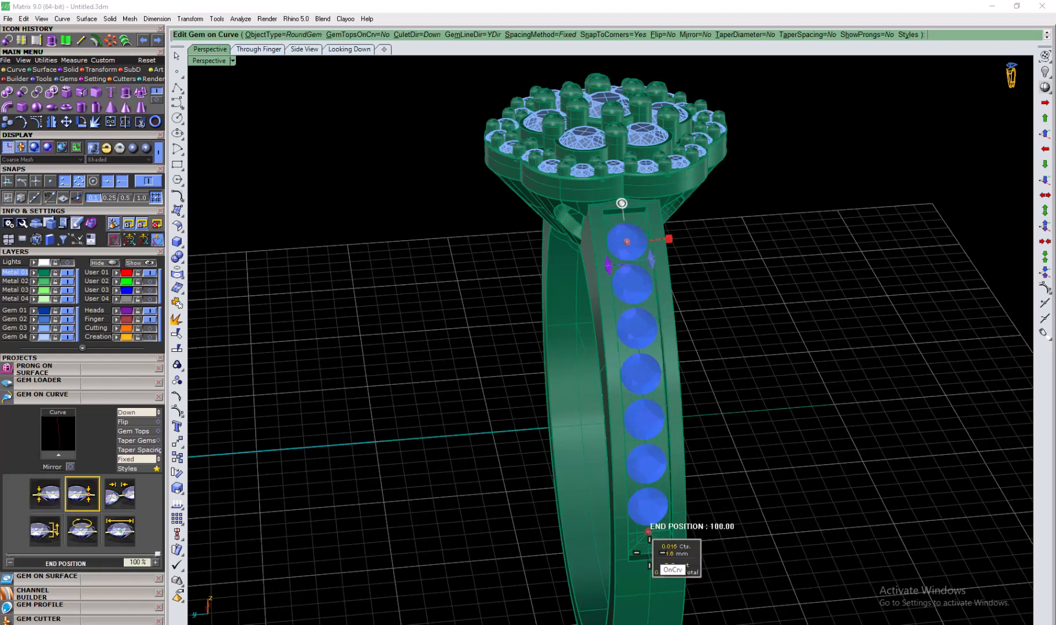
pyautogui.moveTo(627, 241)
pyautogui.mouseDown()
pyautogui.moveTo(629, 324)
pyautogui.moveTo(632, 236)
pyautogui.moveTo(632, 247)
pyautogui.mouseUp()
pyautogui.rightClick(737, 238)
# Step: Add two shared prongs between the gems along the new shank gem row
pyautogui.moveTo(711, 338); pyautogui.dragTo(614, 393, button='right')
pyautogui.click(622, 275)
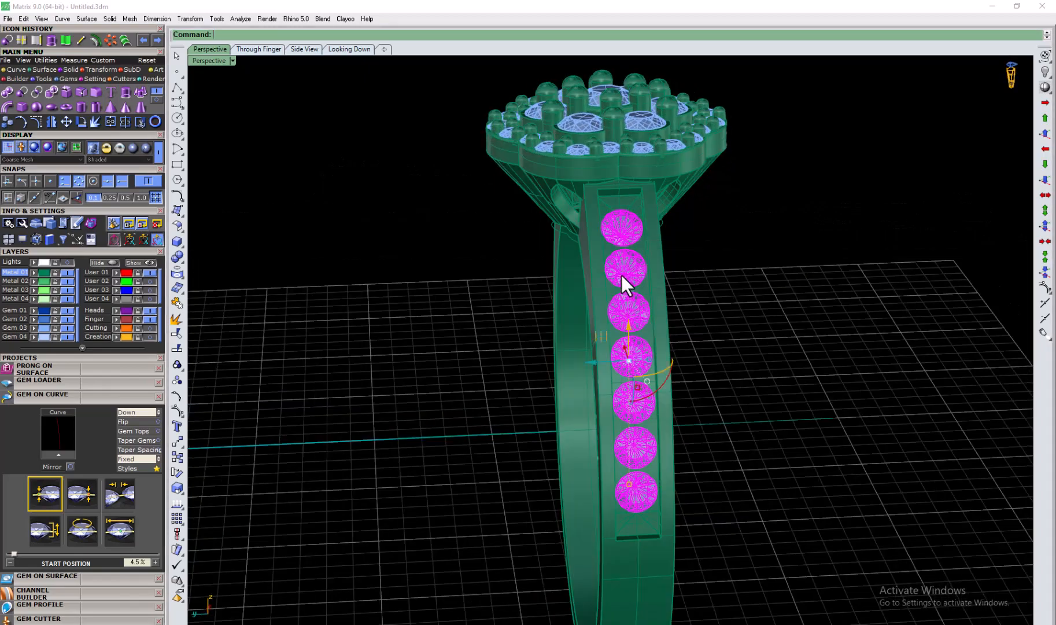
pyautogui.click(67, 403)
pyautogui.click(21, 466)
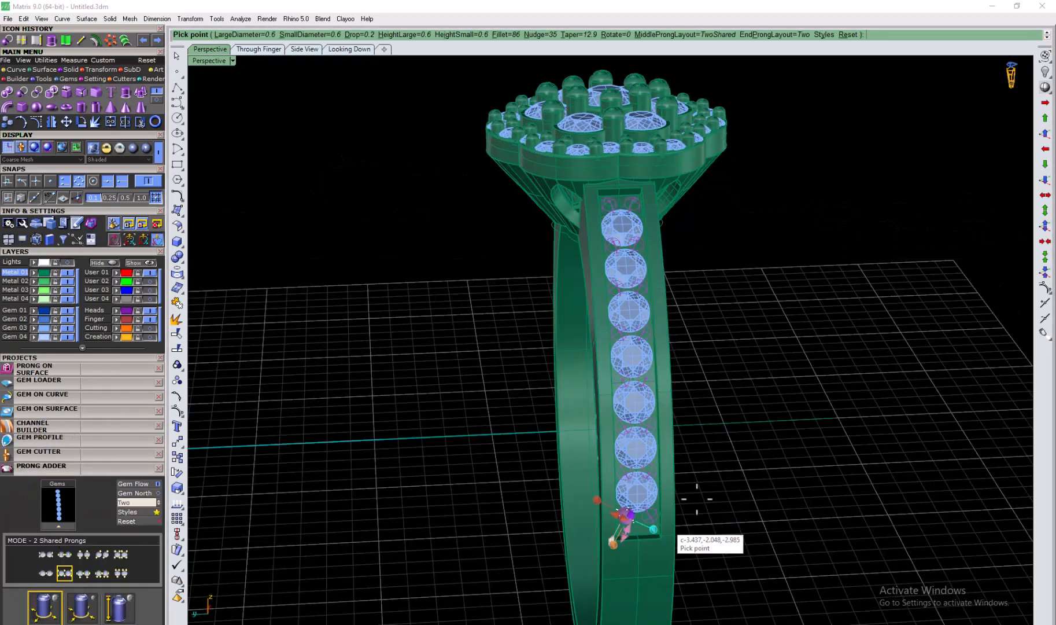
pyautogui.rightClick(795, 415)
pyautogui.moveTo(795, 414); pyautogui.dragTo(643, 460, button='right')
pyautogui.scroll(-6, 750, 431)
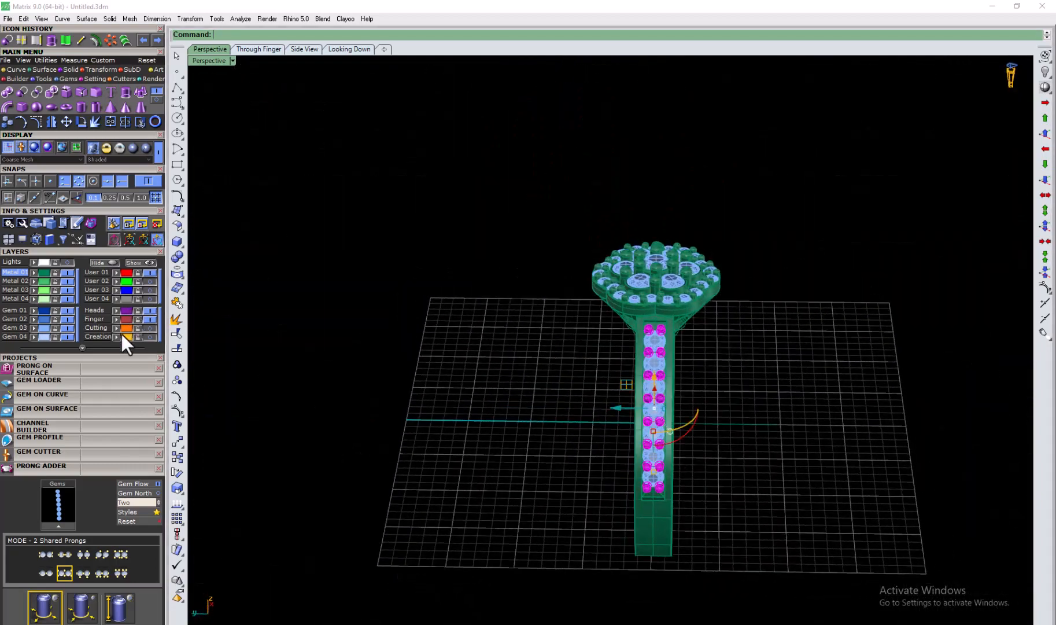
pyautogui.moveTo(457, 244); pyautogui.dragTo(689, 473, button='right')
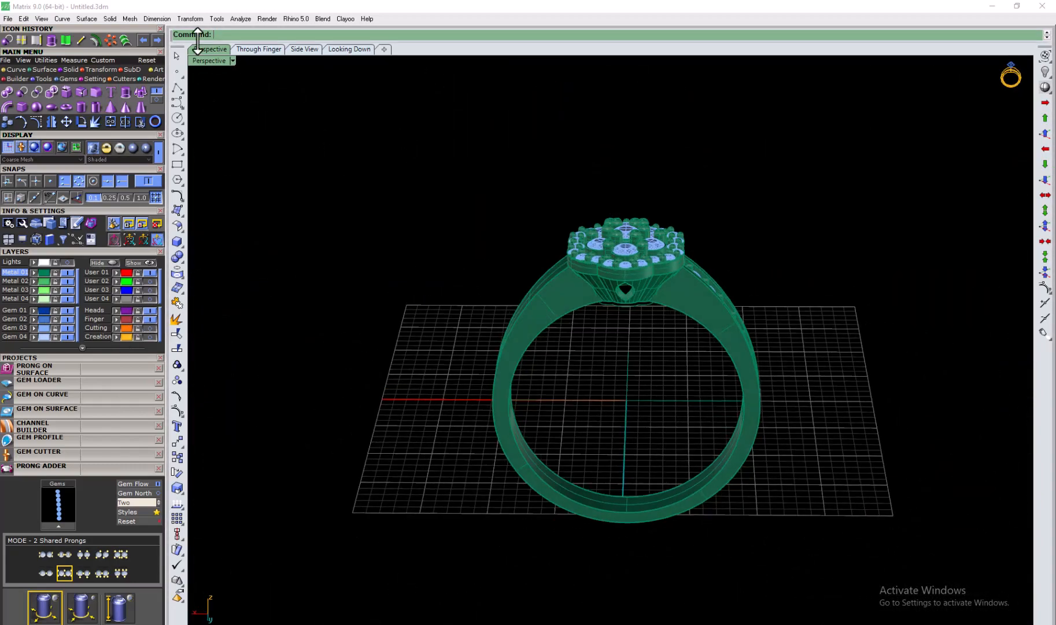
# Step: Draw an angled line from the origin down across the bottom of the shank and extrude it into a cutting surface
pyautogui.doubleClick(215, 61)
pyautogui.scroll(-4, 443, 480)
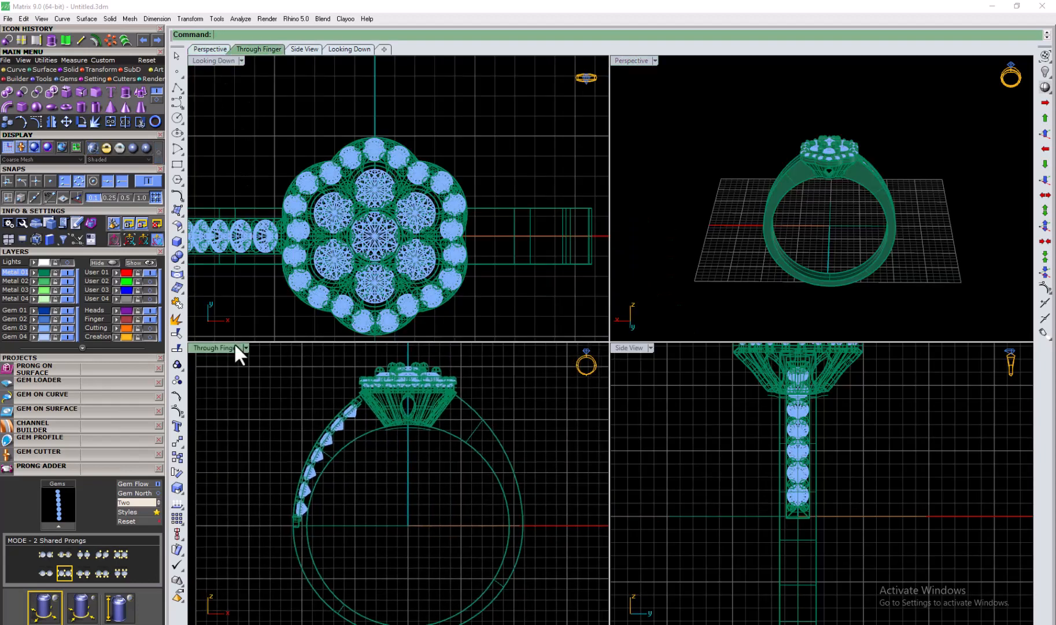
pyautogui.doubleClick(233, 345)
pyautogui.moveTo(488, 513); pyautogui.dragTo(483, 509, button='right')
pyautogui.click(82, 41)
pyautogui.write('0')
pyautogui.press('Return')
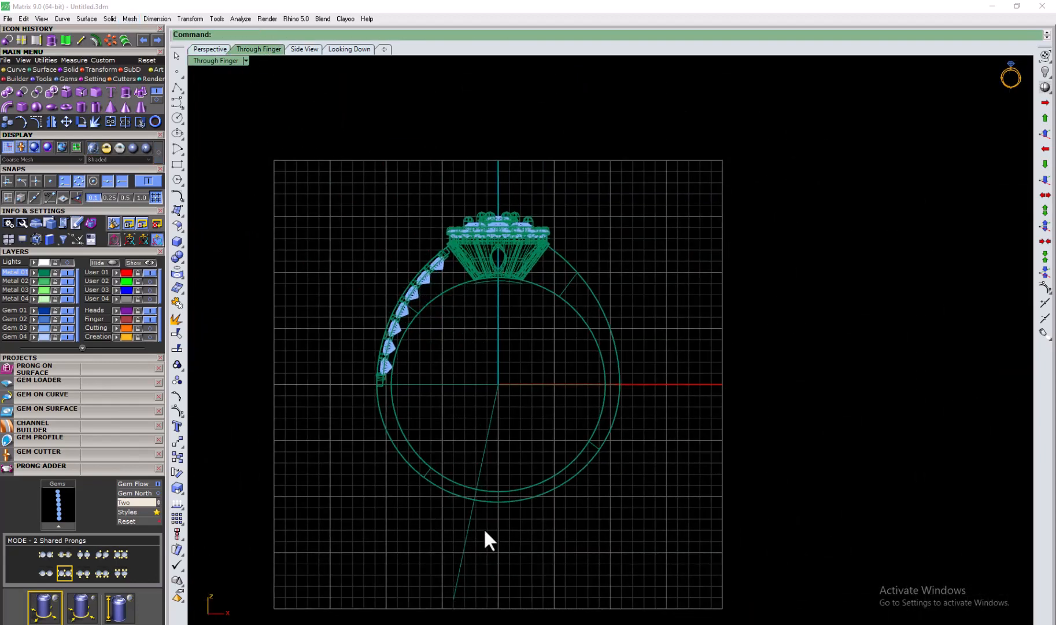
pyautogui.doubleClick(213, 62)
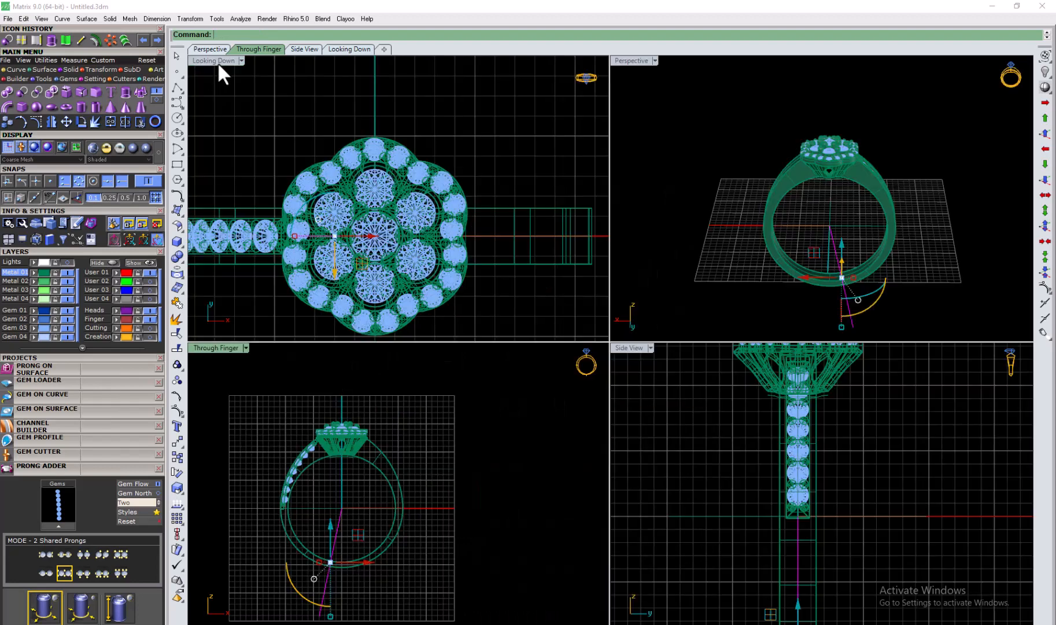
pyautogui.click(66, 40)
pyautogui.click(889, 531)
# Step: Boolean Split the shank with the angled cutting surface
pyautogui.click(182, 261)
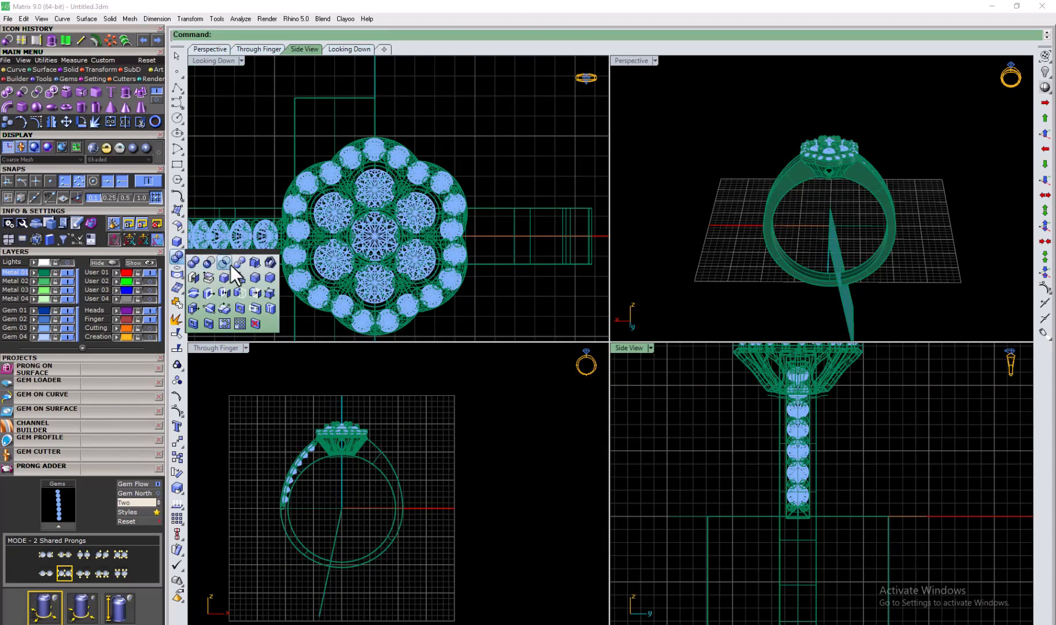
pyautogui.click(230, 263)
pyautogui.click(305, 538)
pyautogui.press('Return')
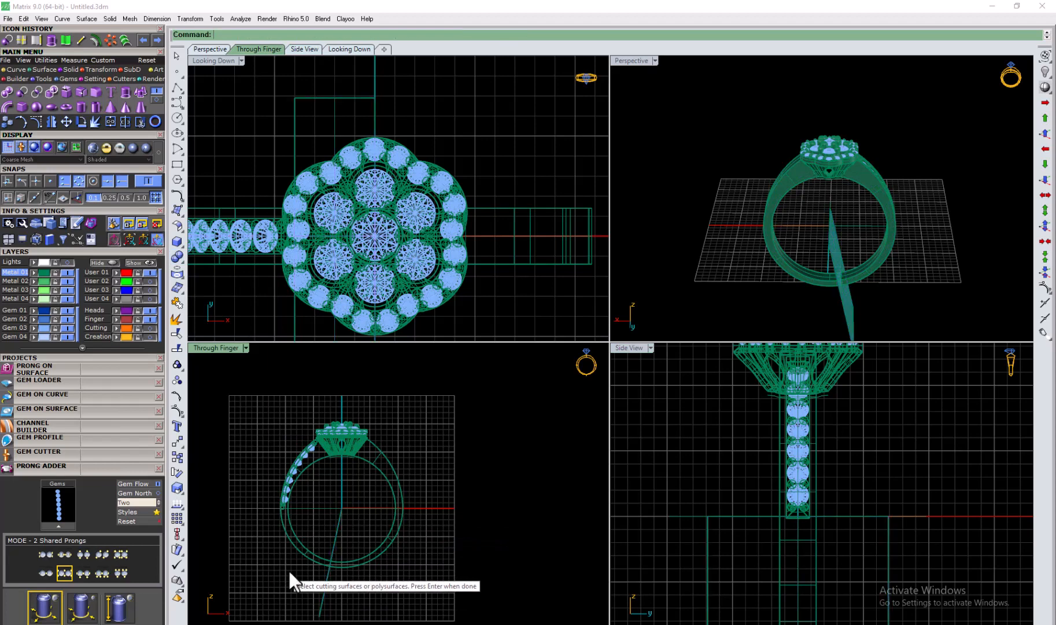
pyautogui.click(339, 567)
pyautogui.click(337, 577)
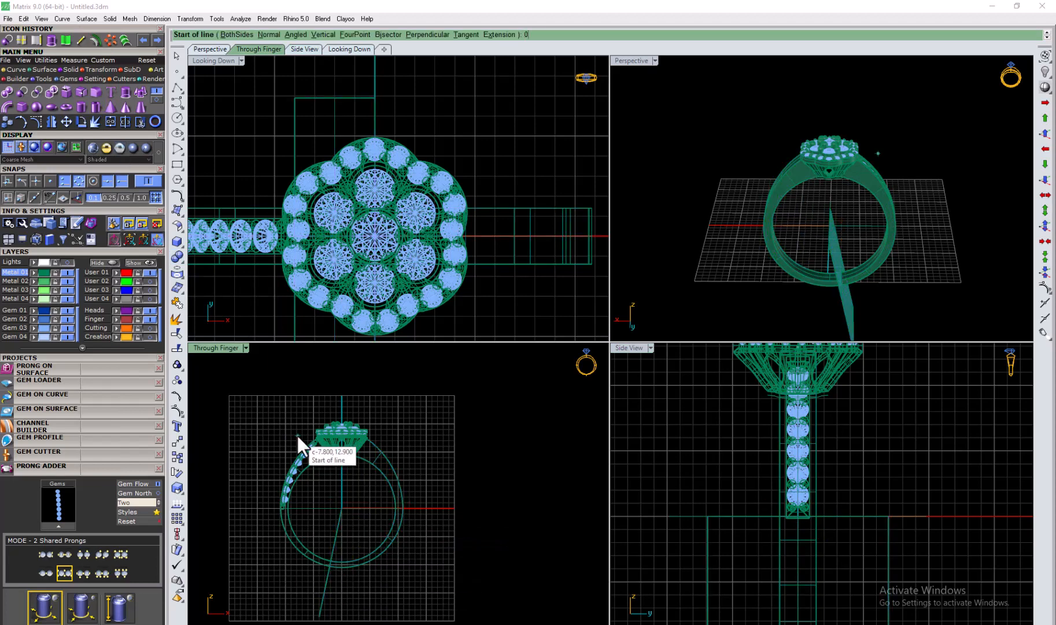
# Step: Draw a vertical both-sides line through the ring centre and extrude it into a second cutting surface
pyautogui.click(342, 508)
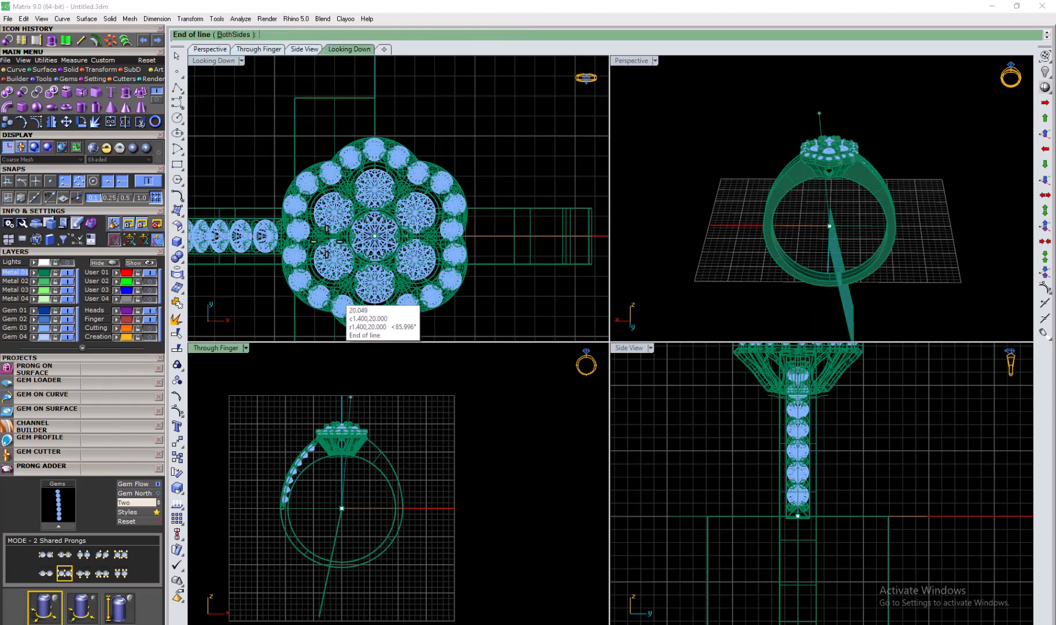
pyautogui.click(258, 49)
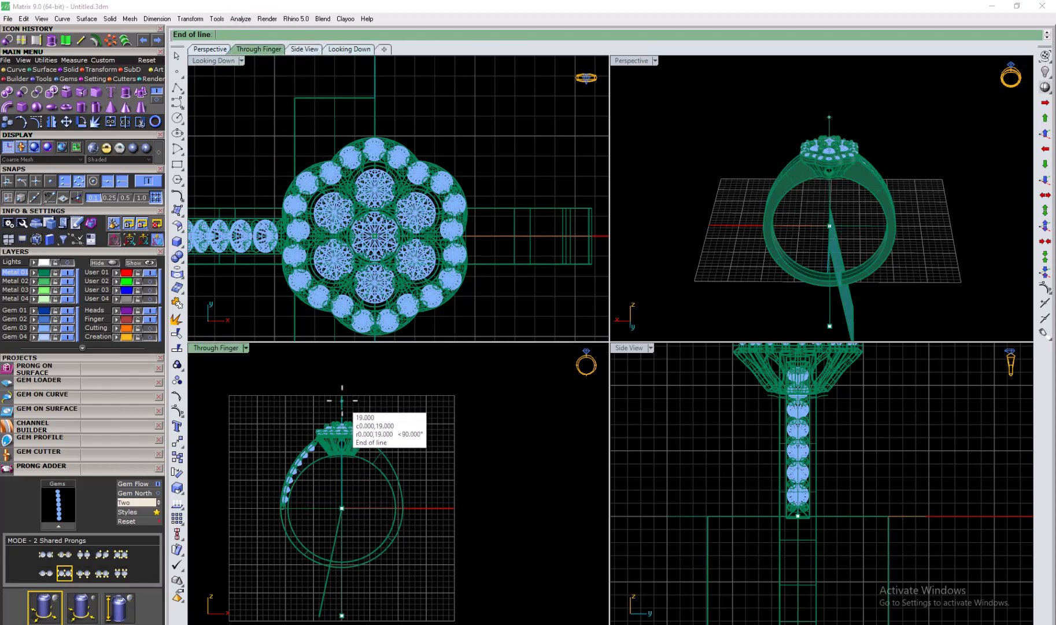
pyautogui.click(342, 396)
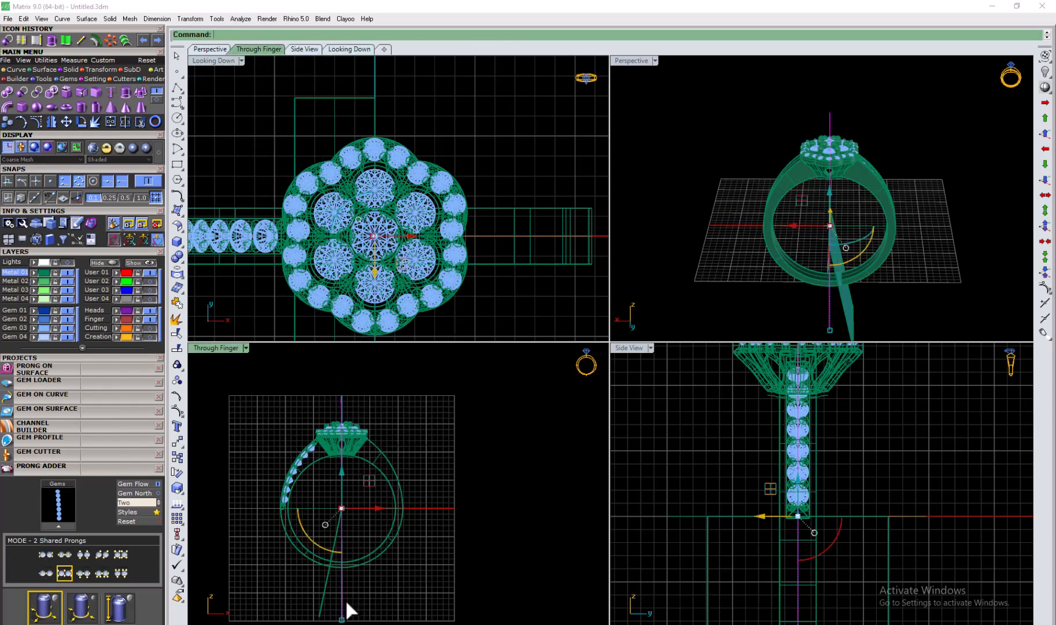
pyautogui.click(51, 41)
pyautogui.click(927, 523)
pyautogui.click(490, 502)
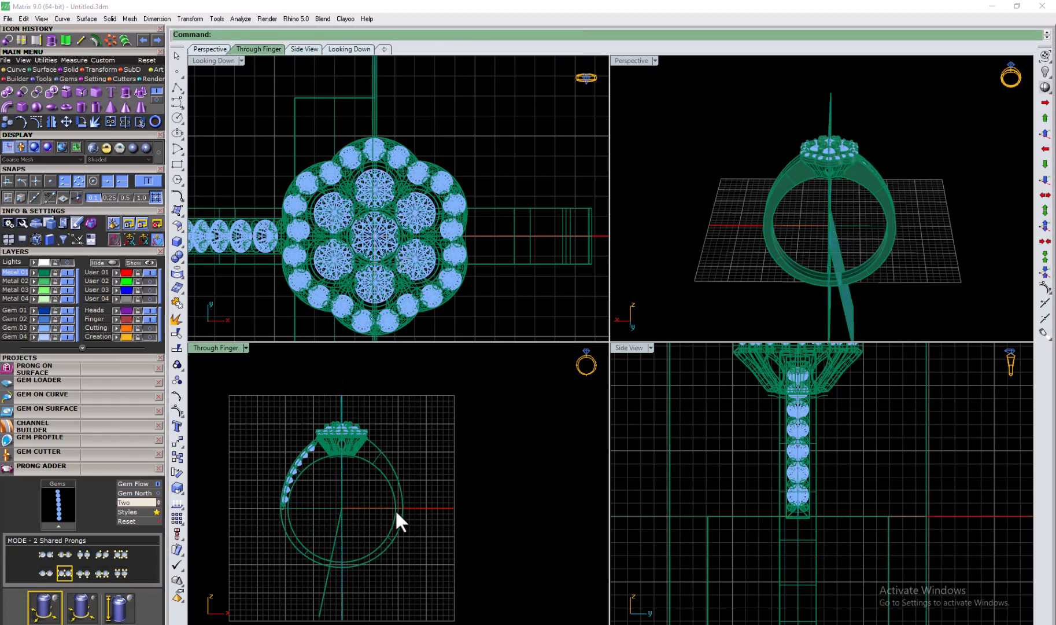
# Step: Boolean Split the shank with the vertical cutting surface
pyautogui.click(182, 259)
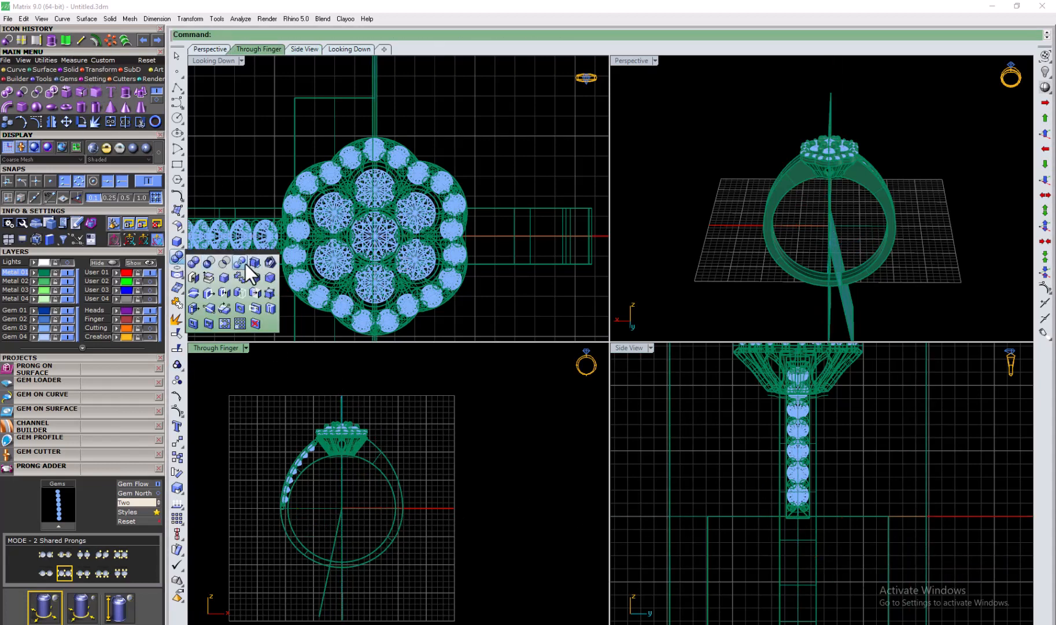
pyautogui.click(240, 265)
pyautogui.click(351, 564)
pyautogui.rightClick(351, 564)
pyautogui.click(342, 602)
pyautogui.rightClick(381, 585)
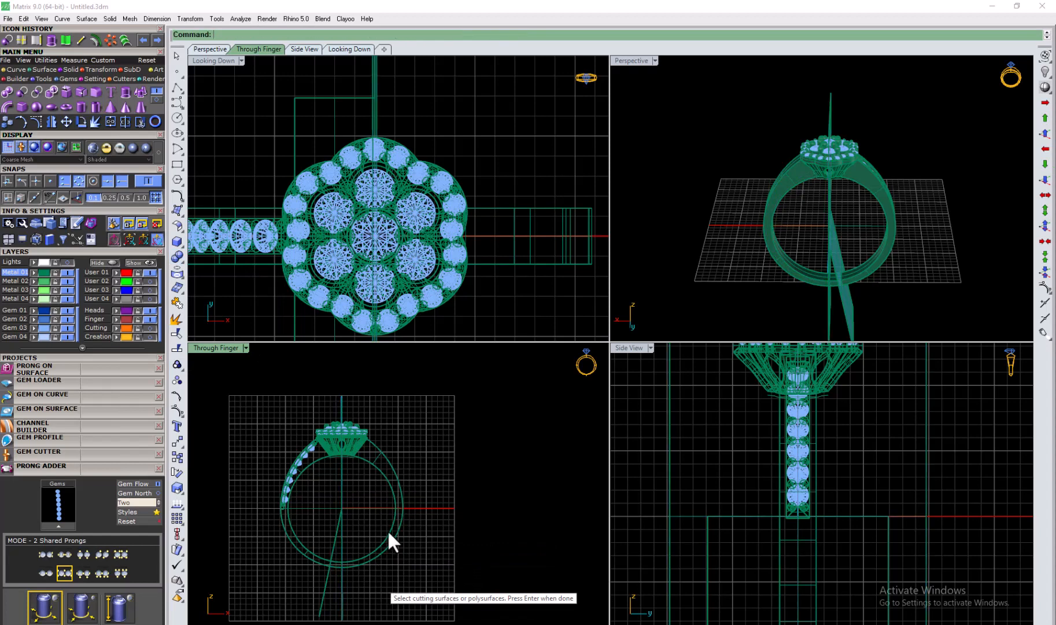
# Step: Delete the shank half without gems, both cutting surfaces and the small bottom shank piece
pyautogui.click(382, 555)
pyautogui.press('Delete')
pyautogui.moveTo(319, 602); pyautogui.dragTo(319, 603)
pyautogui.press('Delete')
pyautogui.click(335, 563)
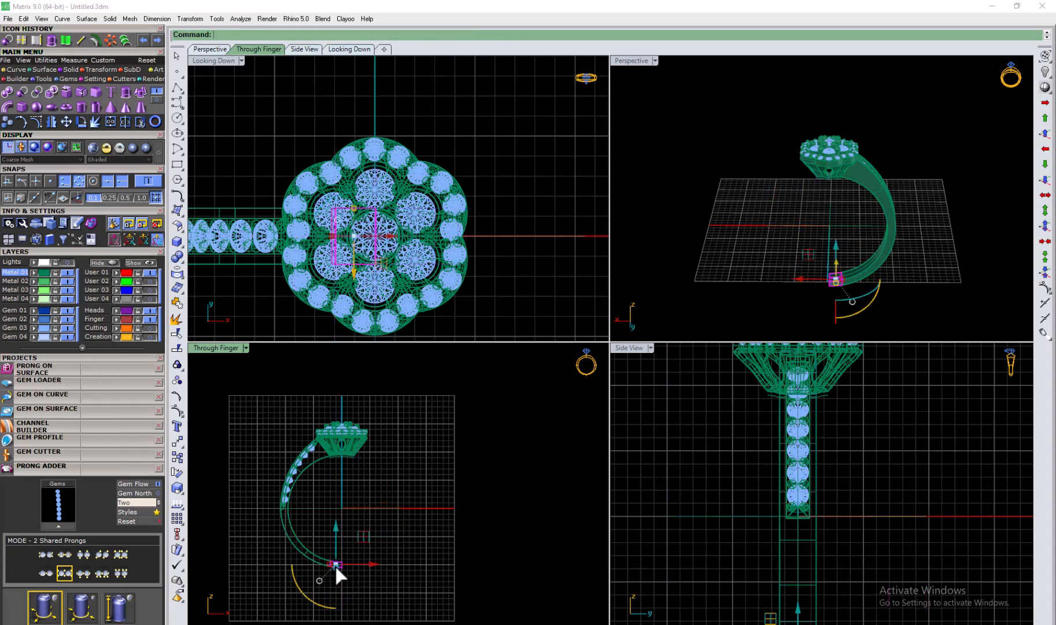
pyautogui.press('Delete')
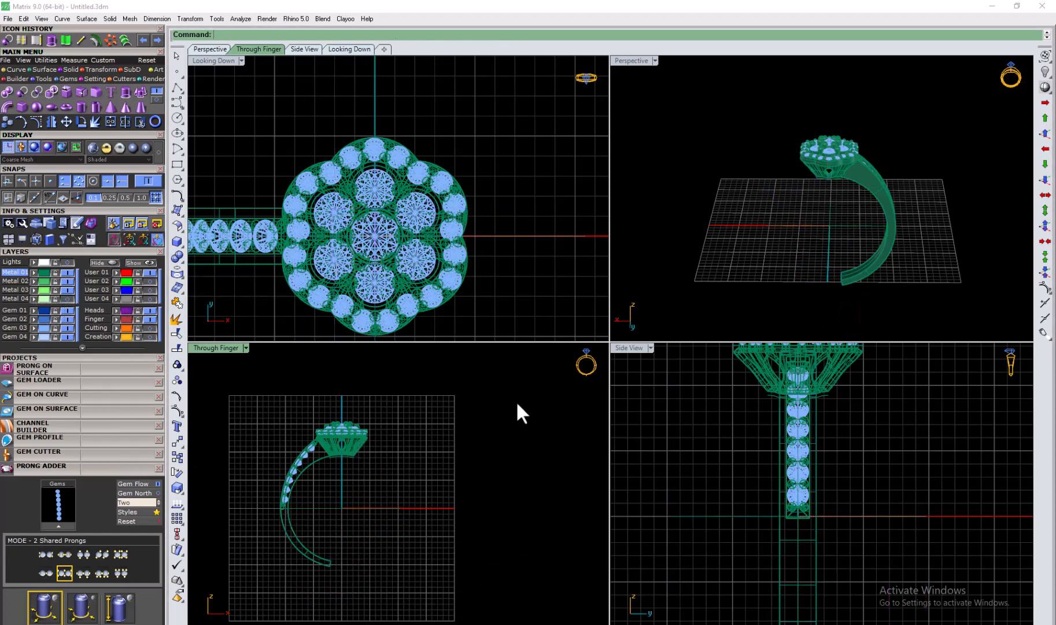
# Step: Shell the remaining half shank to a 0.5 mm thickness, removing its inner finger-side face
pyautogui.doubleClick(623, 63)
pyautogui.moveTo(625, 373); pyautogui.dragTo(630, 499, button='right')
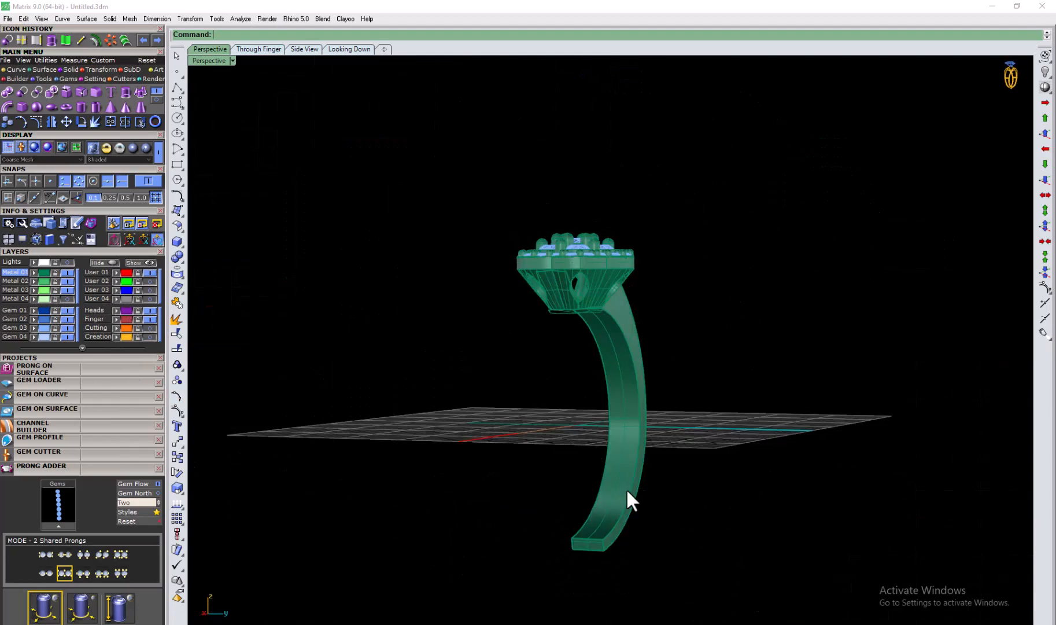
pyautogui.click(111, 111)
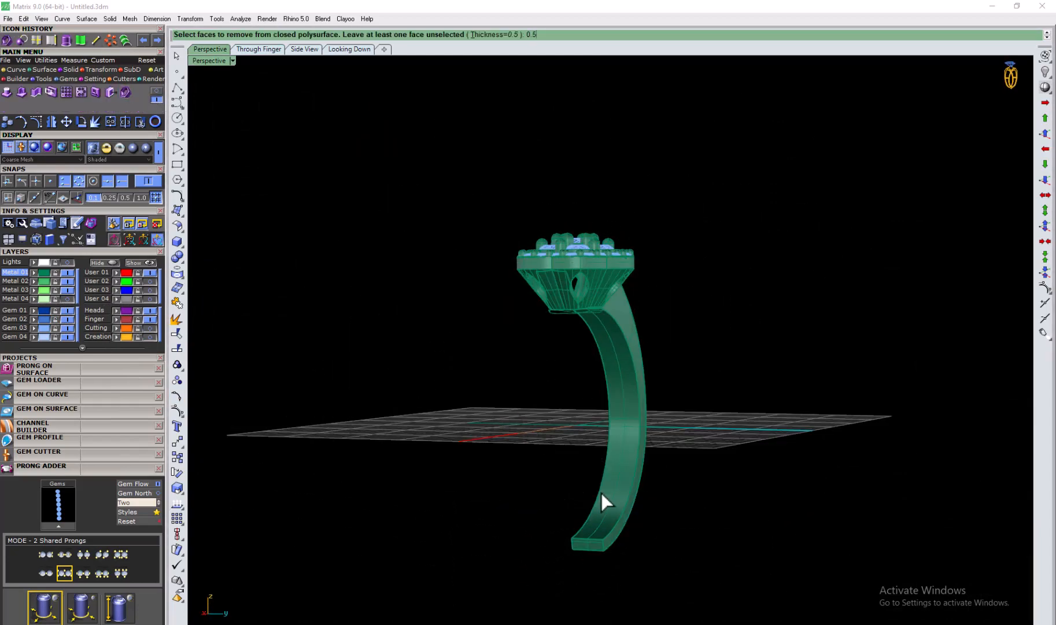
pyautogui.click(624, 452)
pyautogui.rightClick(692, 393)
pyautogui.moveTo(690, 390); pyautogui.dragTo(324, 442, button='right')
# Step: Load the shank gem row into Gem Cutter and create cutters for it with 50% lower taper
pyautogui.click(71, 466)
pyautogui.click(22, 456)
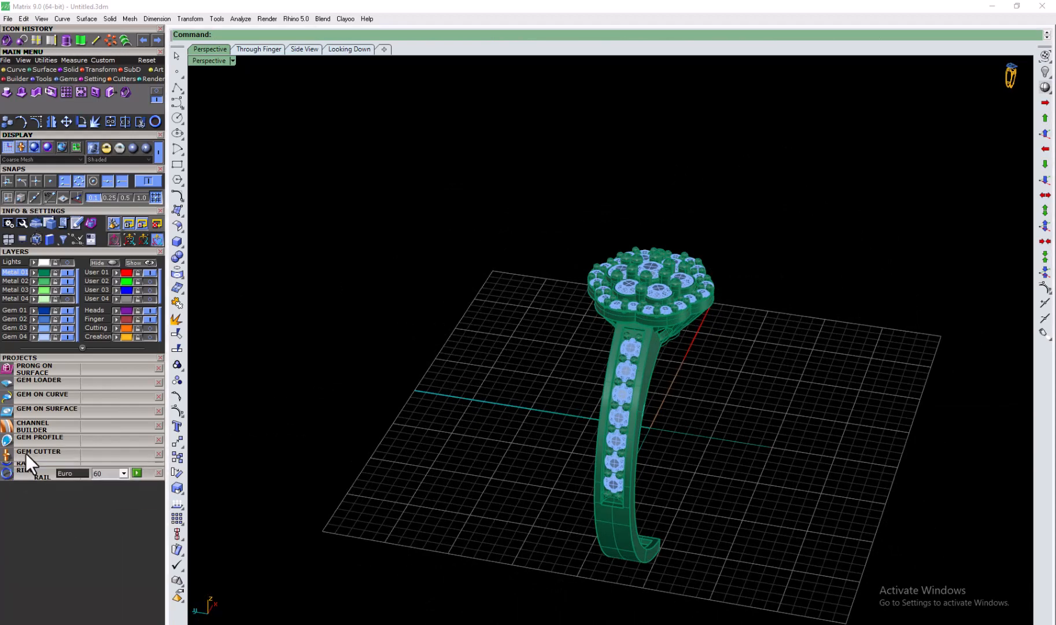
pyautogui.click(622, 393)
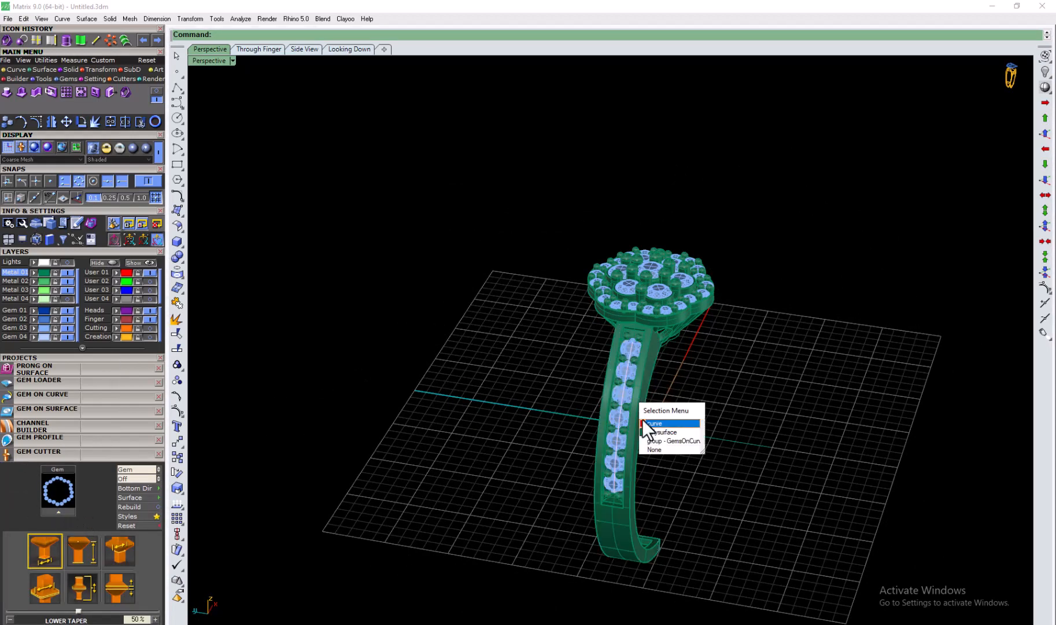
pyautogui.click(650, 441)
pyautogui.click(43, 455)
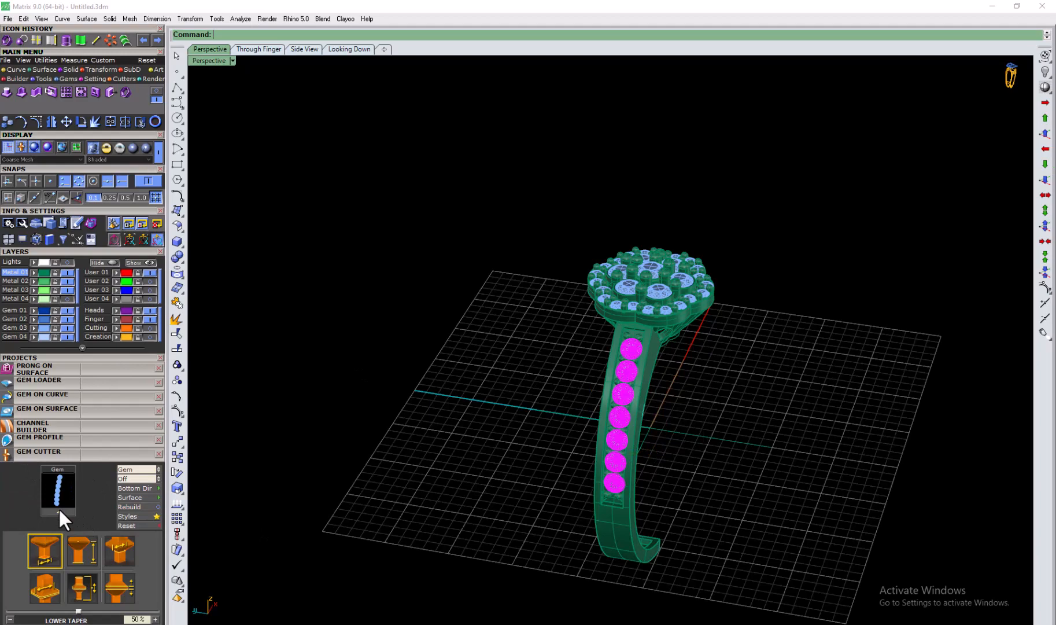
pyautogui.click(503, 437)
# Step: Move the shank gem cutters to the Metal 03 layer
pyautogui.moveTo(497, 448); pyautogui.dragTo(759, 388, button='right')
pyautogui.moveTo(304, 344); pyautogui.dragTo(691, 420, button='right')
pyautogui.scroll(6, 723, 415)
pyautogui.scroll(-5, 722, 416)
pyautogui.click(690, 397)
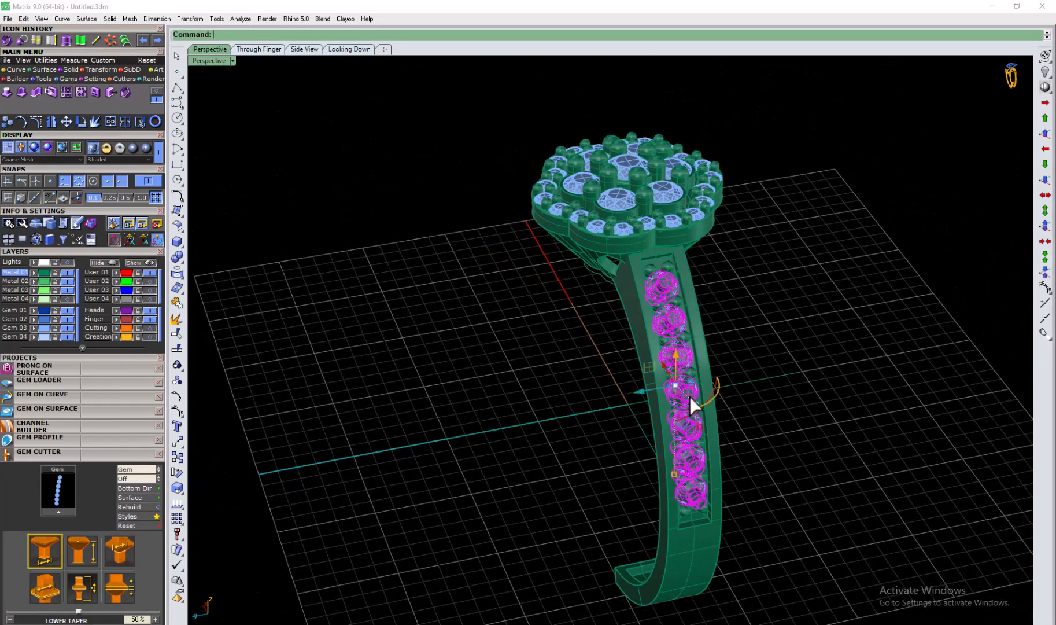
pyautogui.click(37, 287)
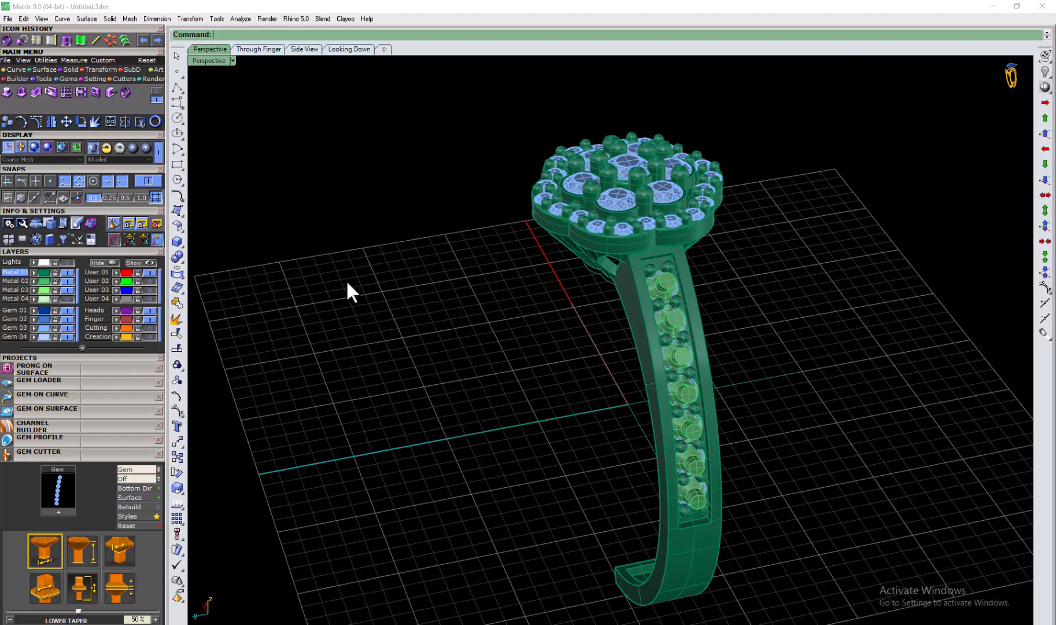
# Step: Subtract the Metal 03 gem cutters from all Metal 01 objects with a Boolean Difference
pyautogui.click(157, 91)
pyautogui.click(22, 92)
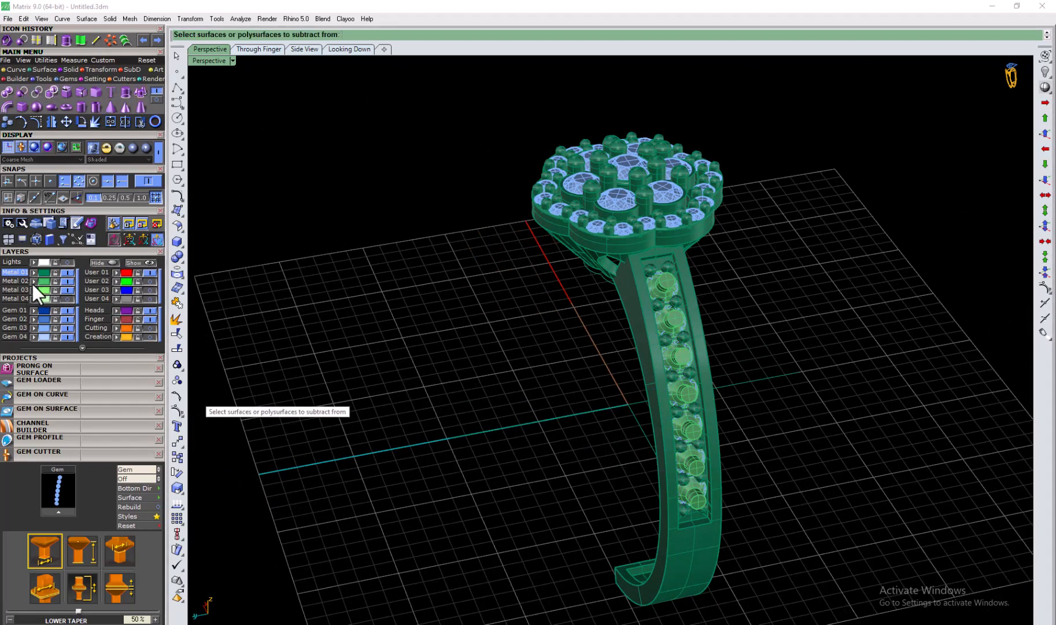
pyautogui.rightClick(35, 272)
pyautogui.rightClick(274, 299)
pyautogui.rightClick(46, 286)
pyautogui.rightClick(450, 338)
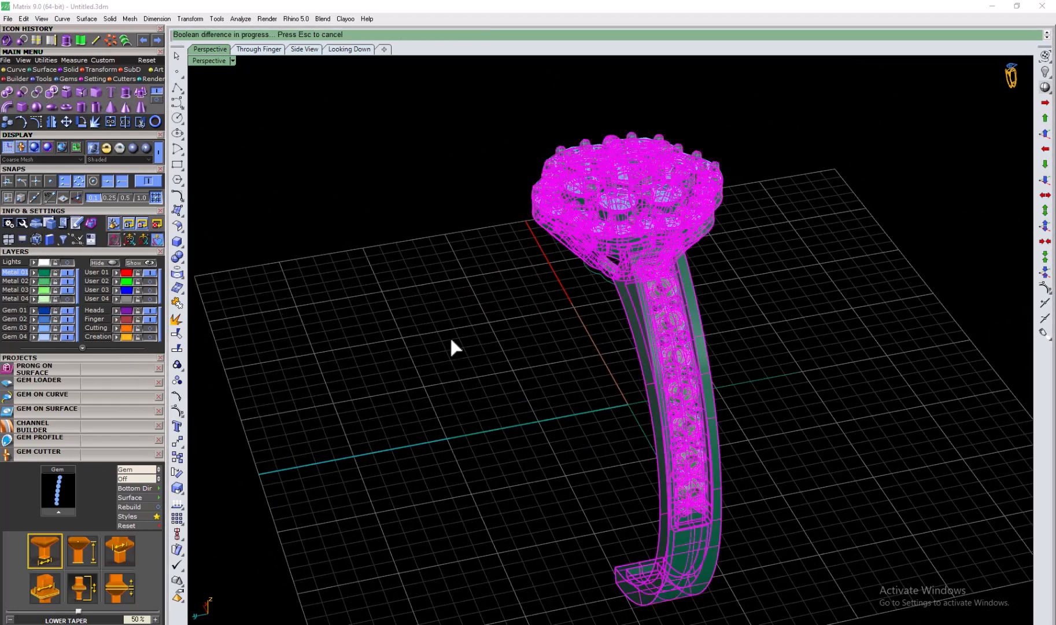
pyautogui.moveTo(451, 338); pyautogui.dragTo(655, 353, button='right')
# Step: Show the Metal 04 layer and select the half shank with its gems plus the separate shank piece at the ring's base
pyautogui.doubleClick(209, 59)
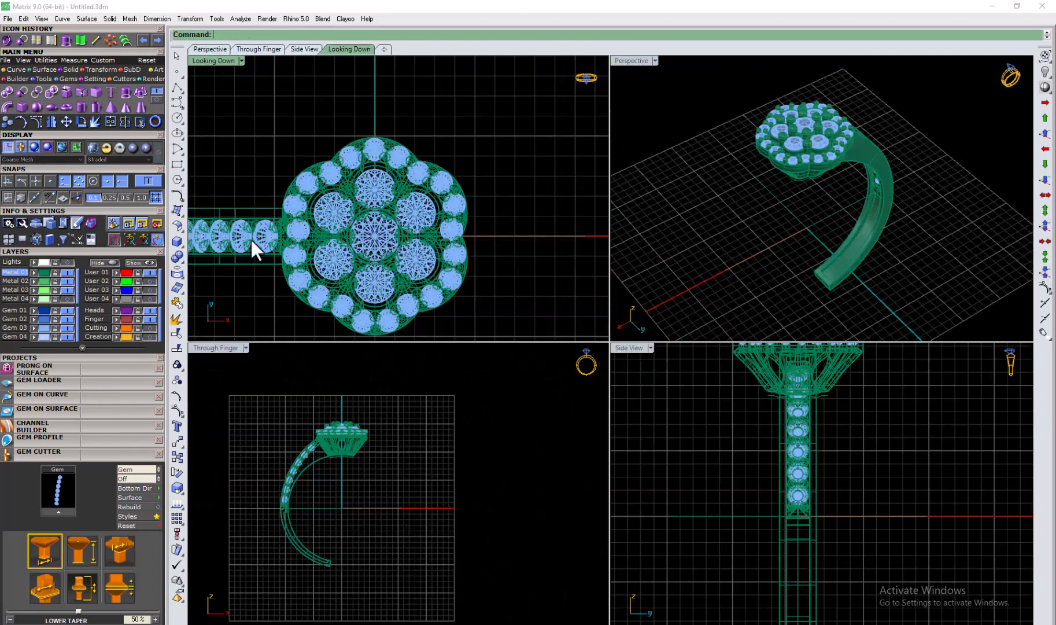
pyautogui.scroll(5, 290, 474)
pyautogui.moveTo(318, 521); pyautogui.dragTo(364, 463, button='right')
pyautogui.scroll(-5, 364, 457)
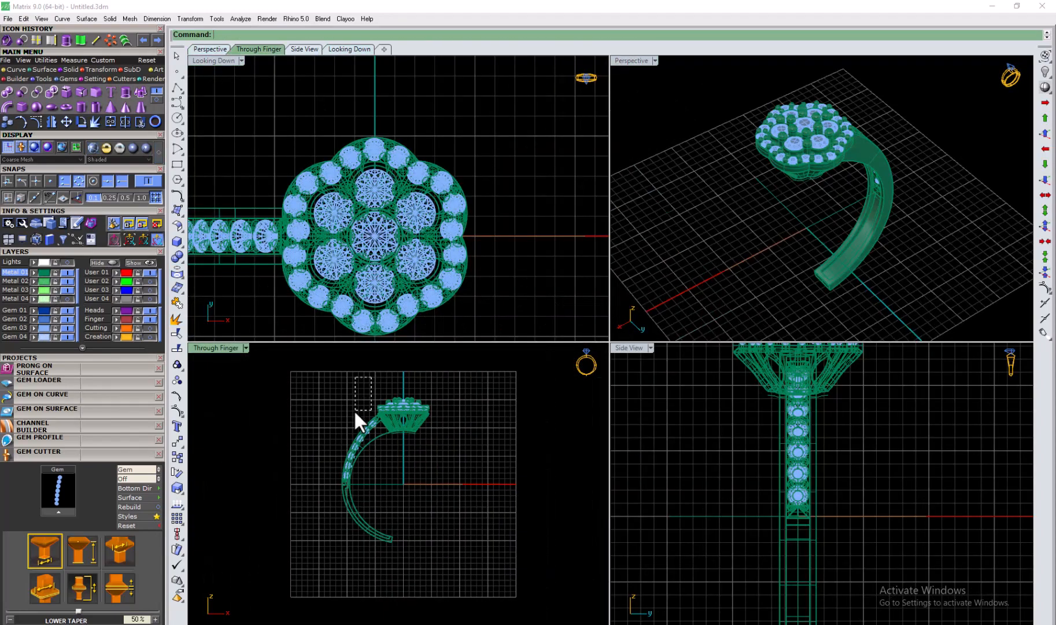
pyautogui.moveTo(353, 409); pyautogui.dragTo(352, 412)
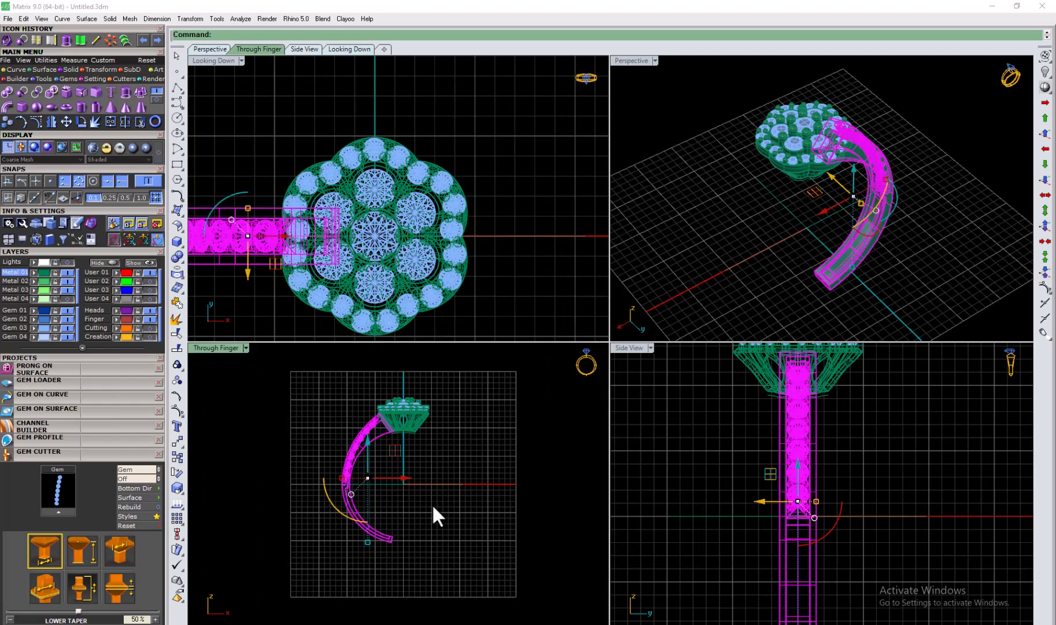
pyautogui.click(68, 299)
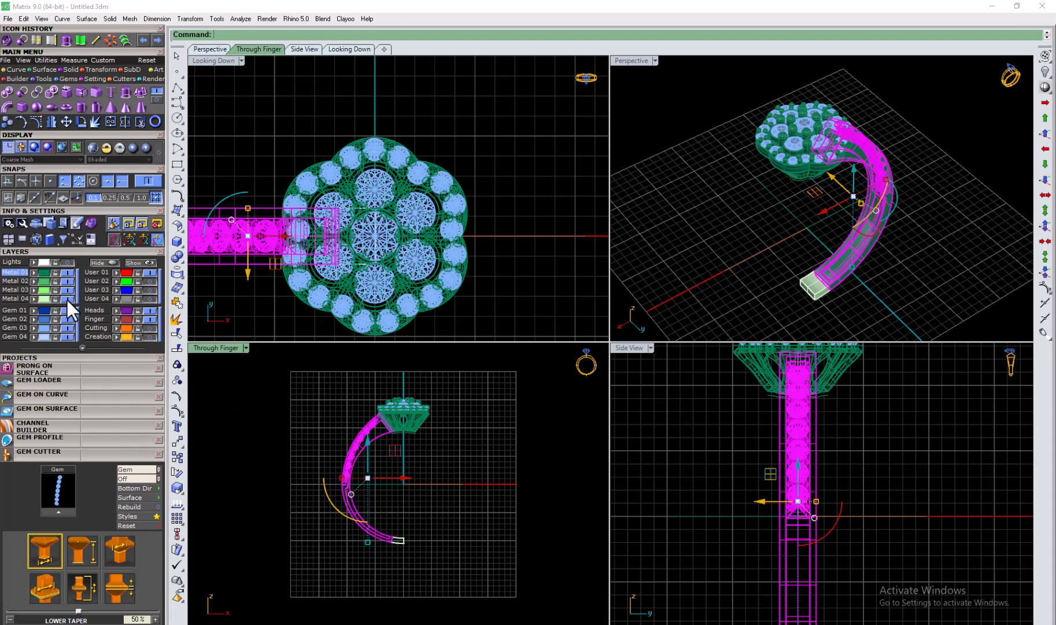
pyautogui.keyDown('shift'); pyautogui.click(404, 541); pyautogui.keyUp('shift')
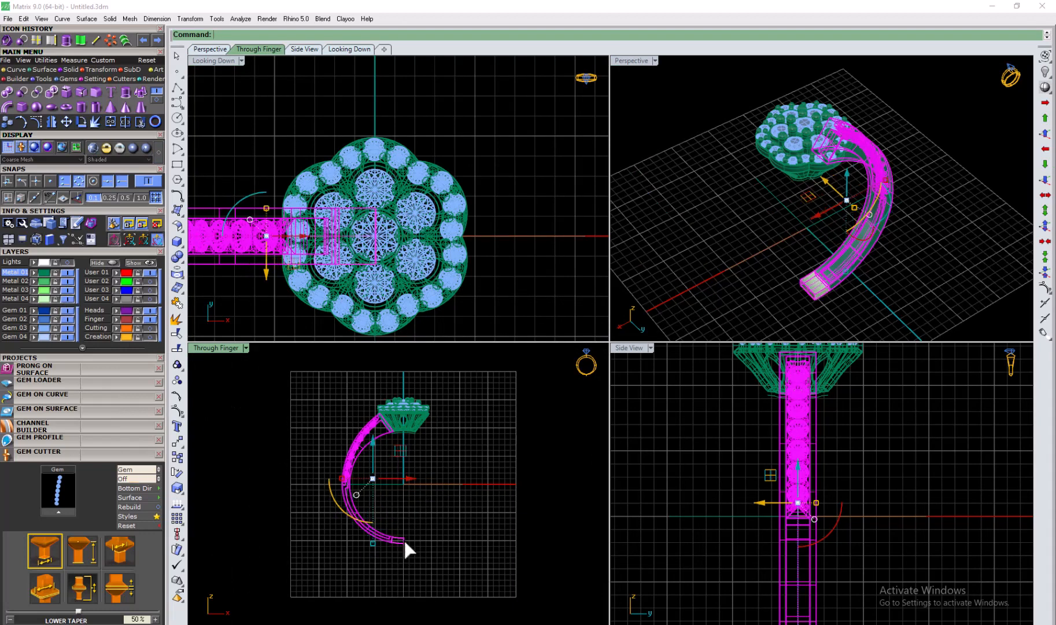
# Step: Put the selected half shank and gems on Metal 04, mirror them to the opposite side, and move both halves to Metal 01
pyautogui.click(33, 299)
pyautogui.hotkey('ctrl', 'm')
pyautogui.press('Escape')
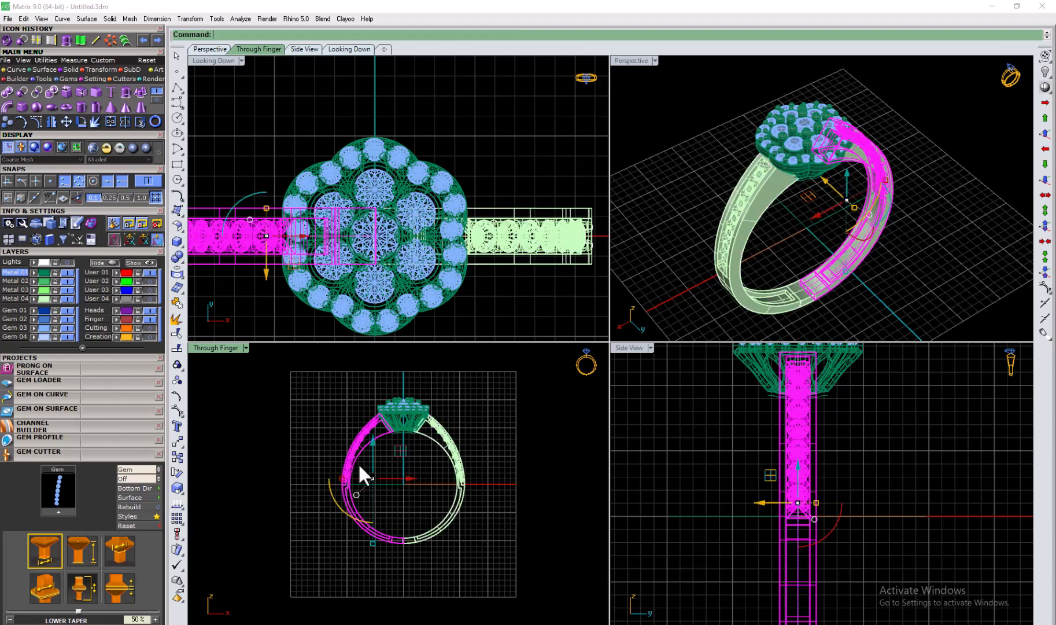
pyautogui.click(41, 299)
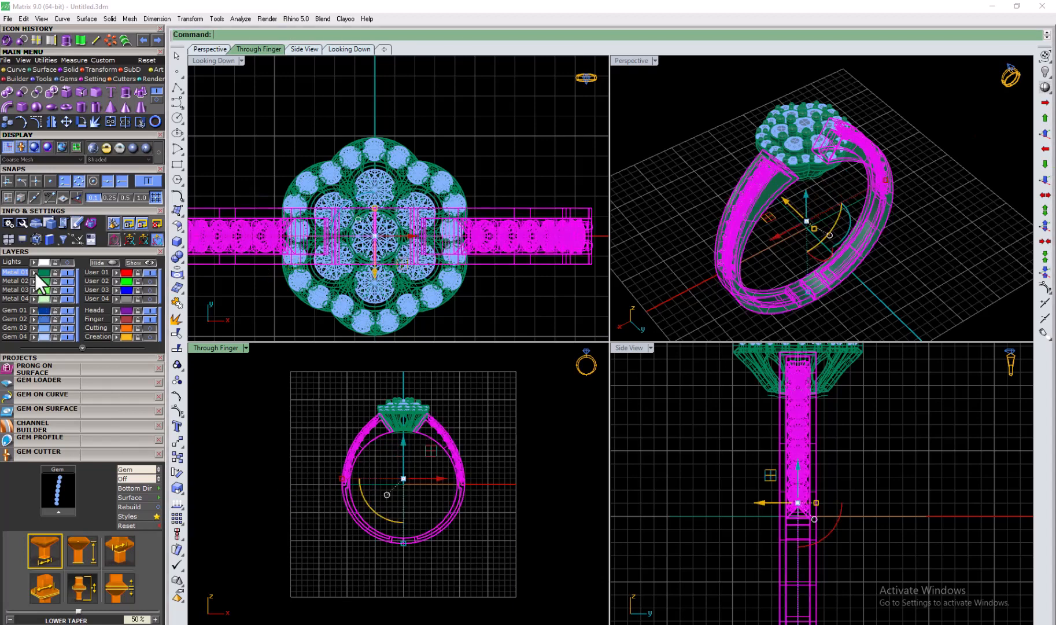
pyautogui.click(539, 408)
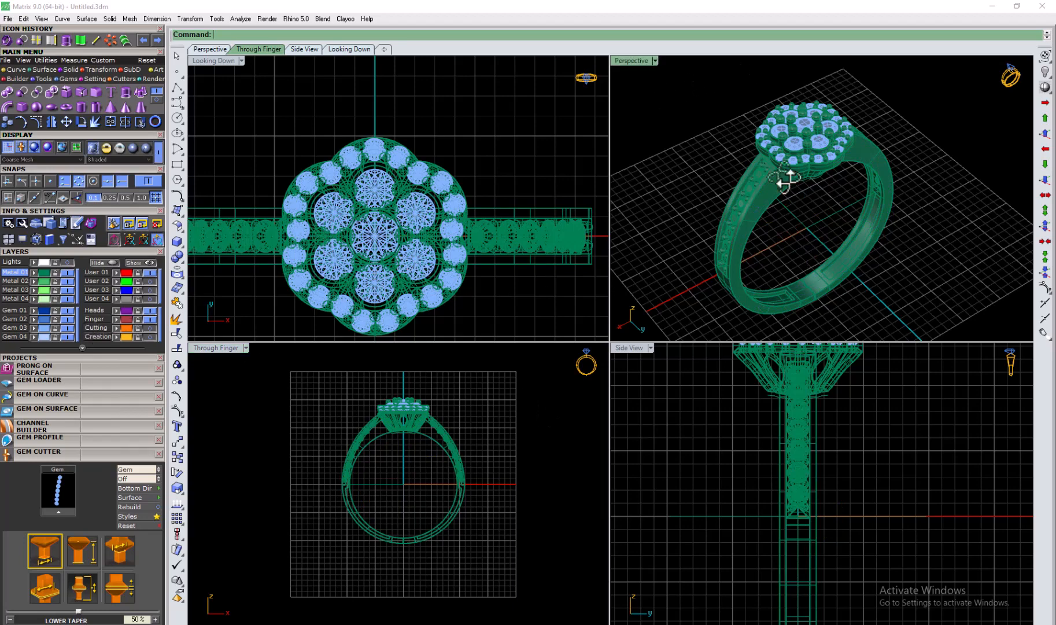
# Step: Undo the shank mirroring and the layer move that placed the gems on Metal 01
pyautogui.scroll(5, 871, 188)
pyautogui.scroll(-3, 860, 208)
pyautogui.moveTo(739, 239); pyautogui.dragTo(744, 232, button='right')
pyautogui.scroll(6, 740, 242)
pyautogui.scroll(-6, 738, 243)
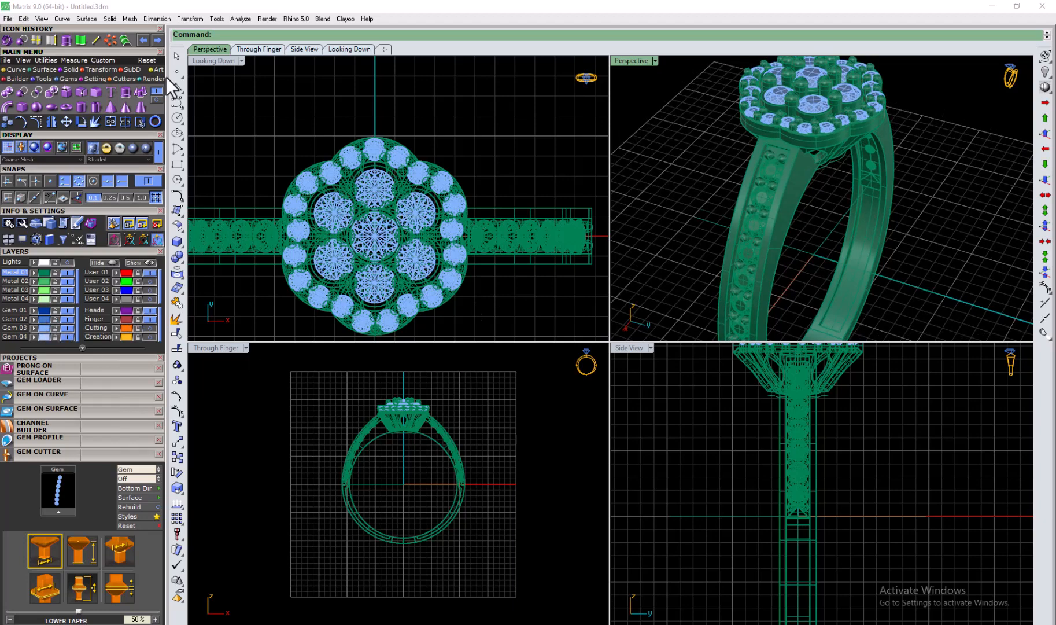
pyautogui.click(141, 37)
pyautogui.click(250, 363)
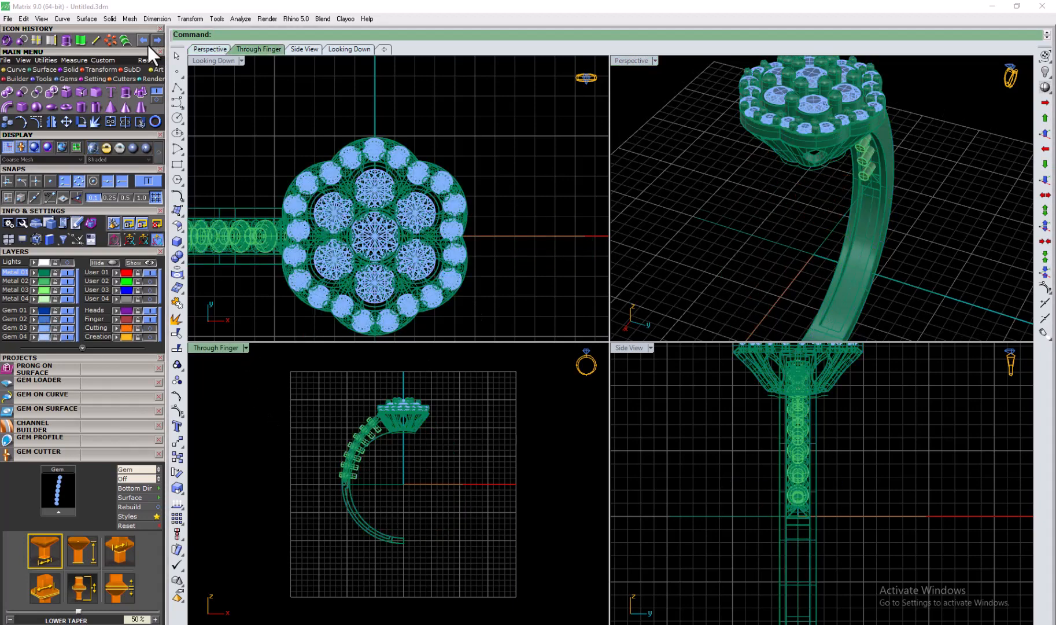
pyautogui.click(146, 43)
# Step: Move the row of shank gems to the Gem 03 layer
pyautogui.moveTo(898, 234); pyautogui.dragTo(875, 251, button='right')
pyautogui.click(870, 254)
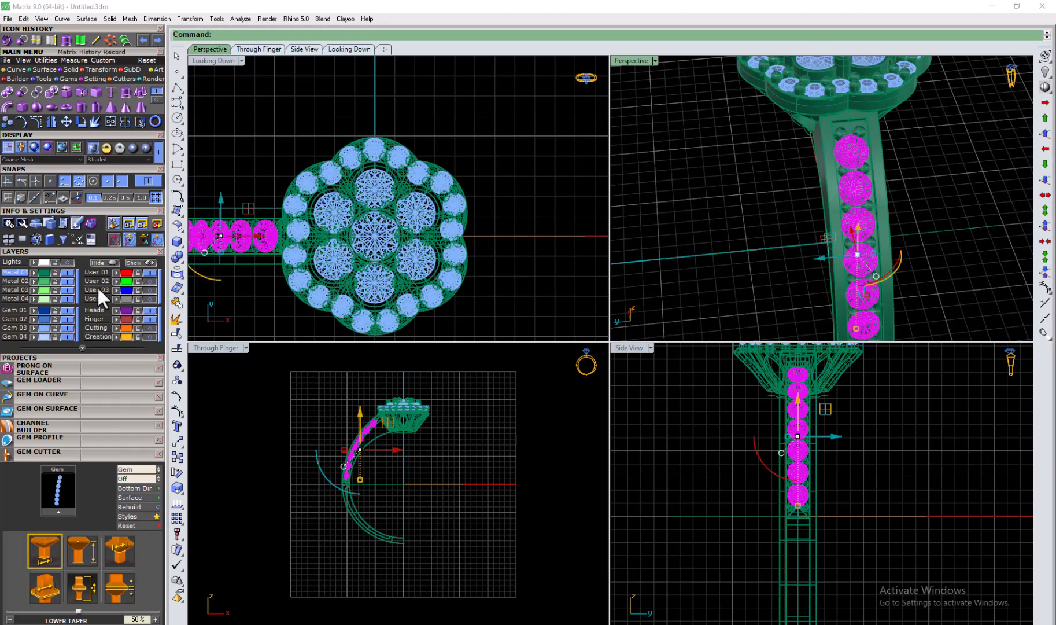
pyautogui.click(34, 329)
# Step: Mirror the half shank together with its gem row to the opposite side to complete the ring
pyautogui.scroll(-5, 704, 136)
pyautogui.moveTo(708, 138); pyautogui.dragTo(784, 174, button='right')
pyautogui.scroll(8, 398, 534)
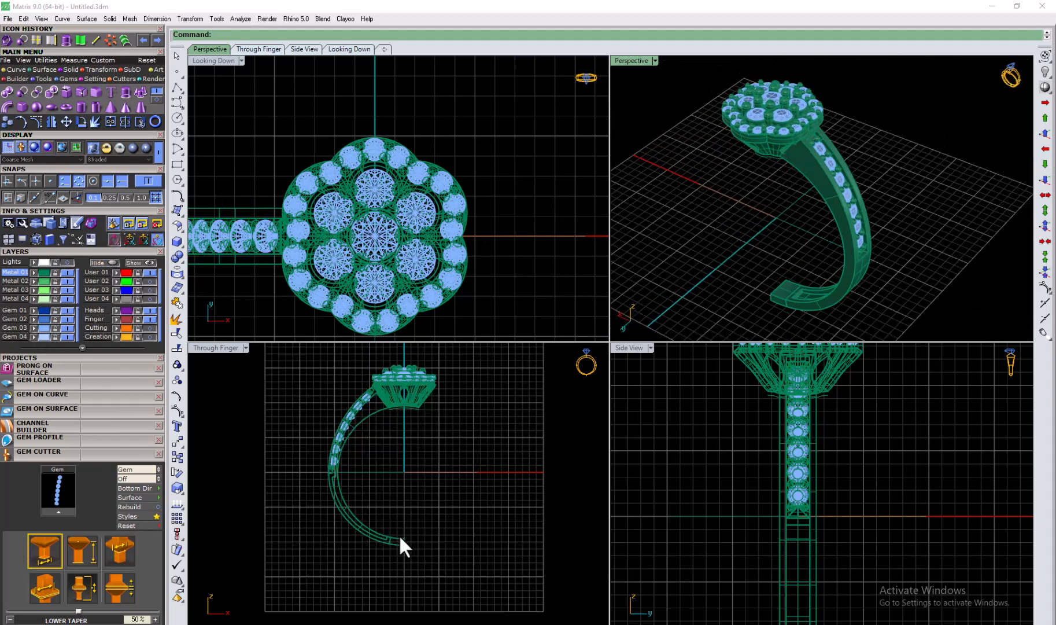
pyautogui.click(386, 544)
pyautogui.scroll(-8, 307, 556)
pyautogui.scroll(4, 324, 461)
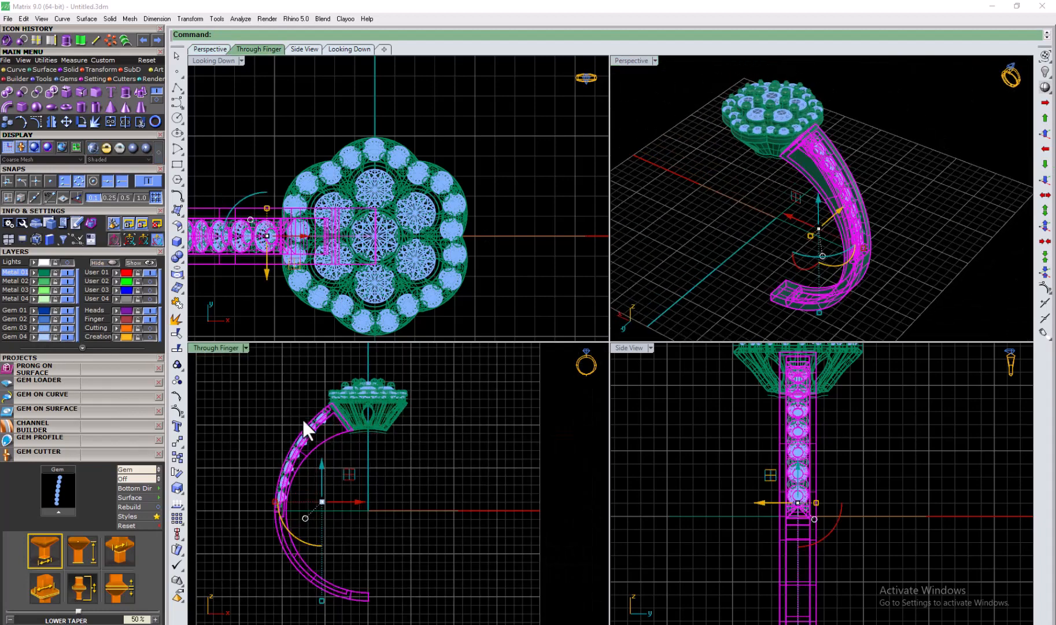
pyautogui.moveTo(302, 417); pyautogui.dragTo(241, 515)
pyautogui.keyDown('ctrl'); pyautogui.moveTo(467, 501); pyautogui.dragTo(426, 528); pyautogui.keyUp('ctrl')
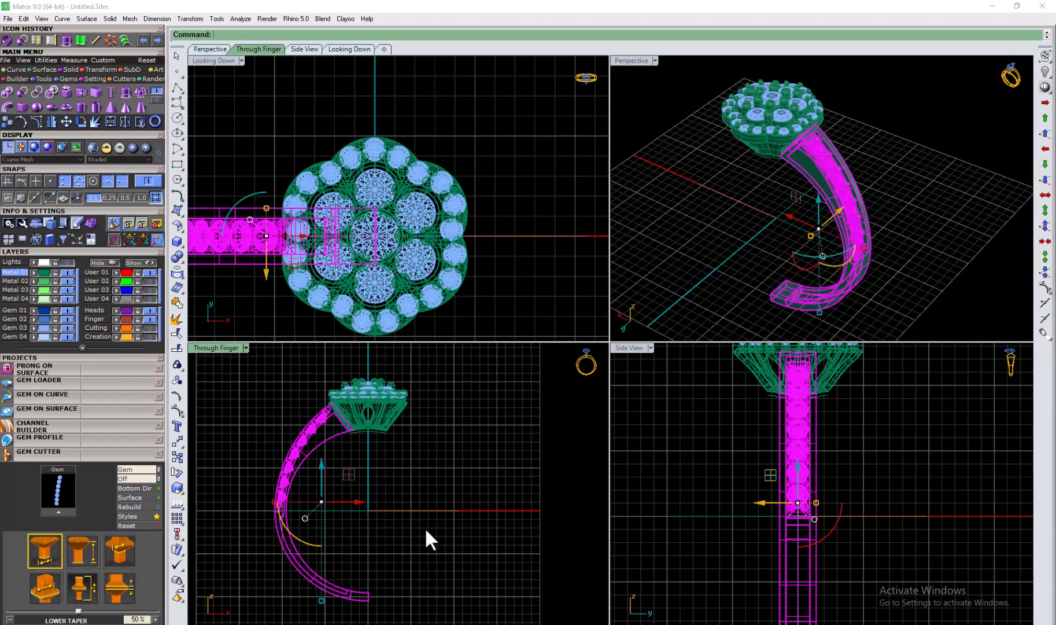
pyautogui.hotkey('ctrl', 'm')
pyautogui.click(444, 463)
# Step: Fillet the outer side edges along both halves of the shank with a 0.2 radius
pyautogui.doubleClick(632, 60)
pyautogui.scroll(-4, 614, 306)
pyautogui.moveTo(525, 157); pyautogui.dragTo(628, 260, button='right')
pyautogui.scroll(7, 667, 378)
pyautogui.moveTo(668, 378); pyautogui.dragTo(564, 361, button='right')
pyautogui.scroll(-6, 563, 361)
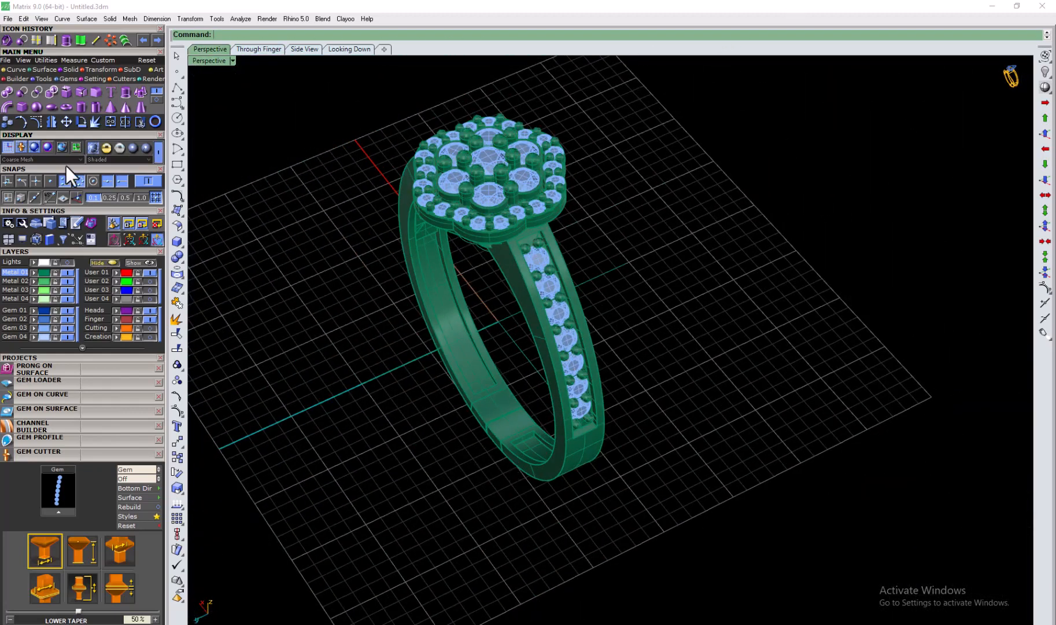
pyautogui.click(96, 92)
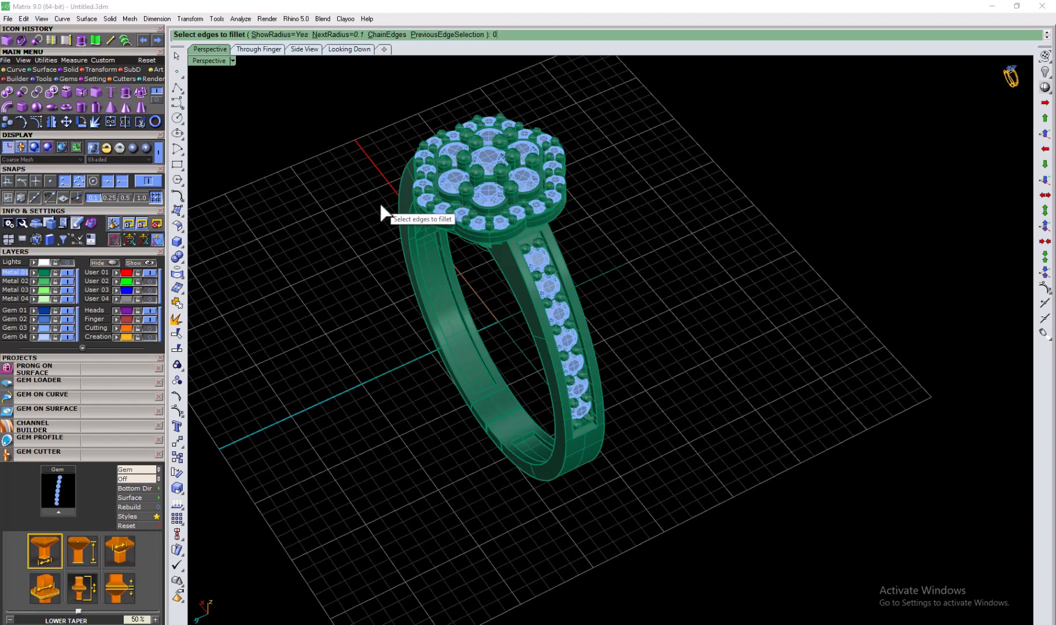
pyautogui.click(532, 307)
pyautogui.click(575, 287)
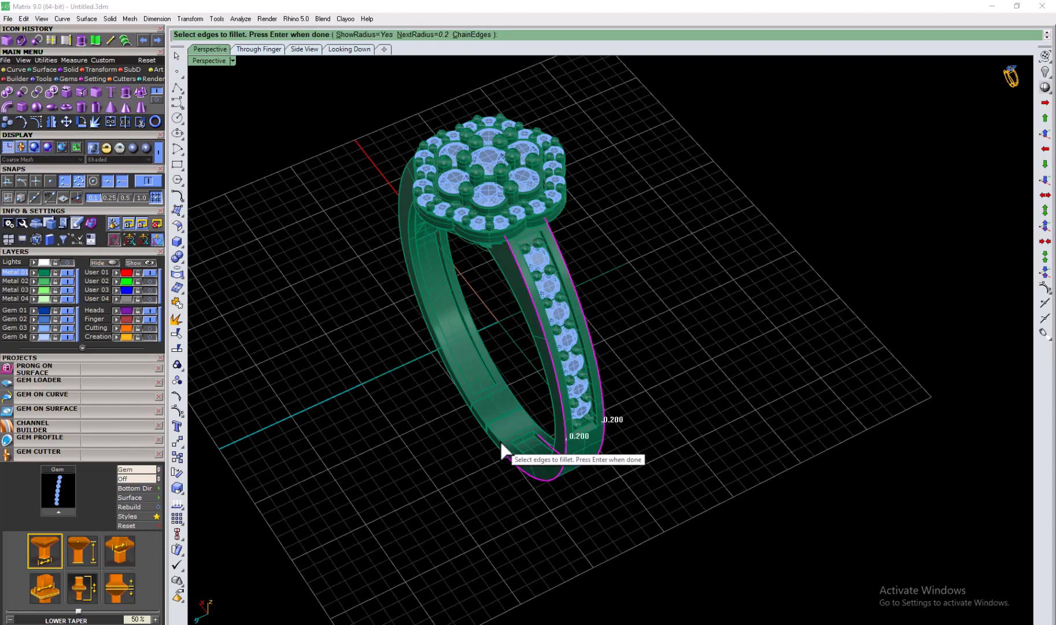
pyautogui.click(496, 444)
pyautogui.click(478, 426)
pyautogui.click(463, 397)
pyautogui.moveTo(518, 345); pyautogui.dragTo(701, 523, button='right')
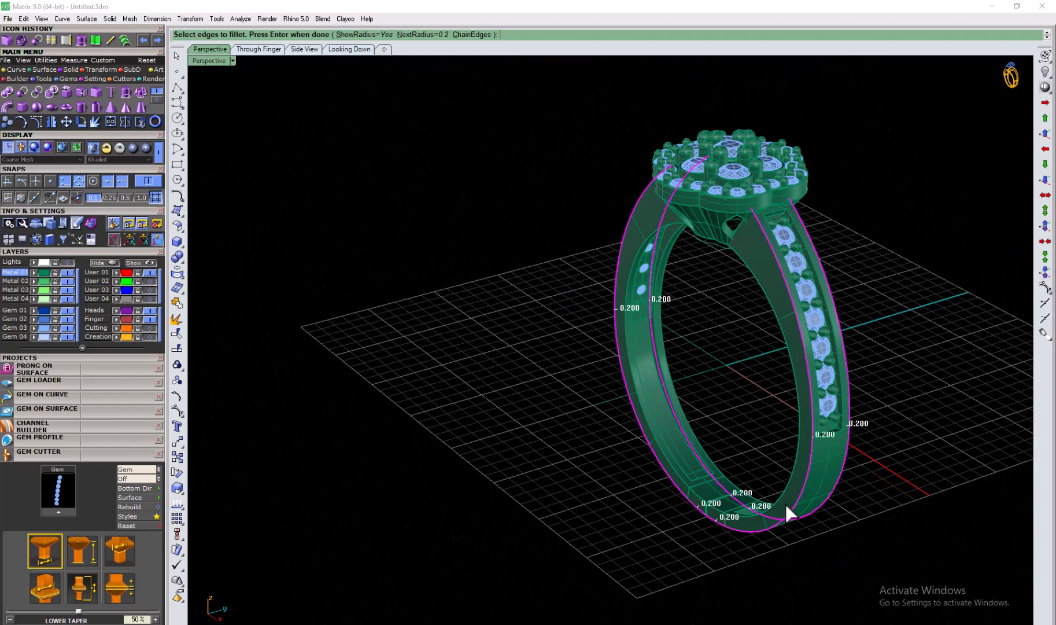
pyautogui.press('Return')
pyautogui.press('Return')
# Step: Show the Lights layer holding the reference photo and hide the grid to compare the ring with the photo
pyautogui.moveTo(526, 460); pyautogui.dragTo(683, 406, button='right')
pyautogui.click(67, 262)
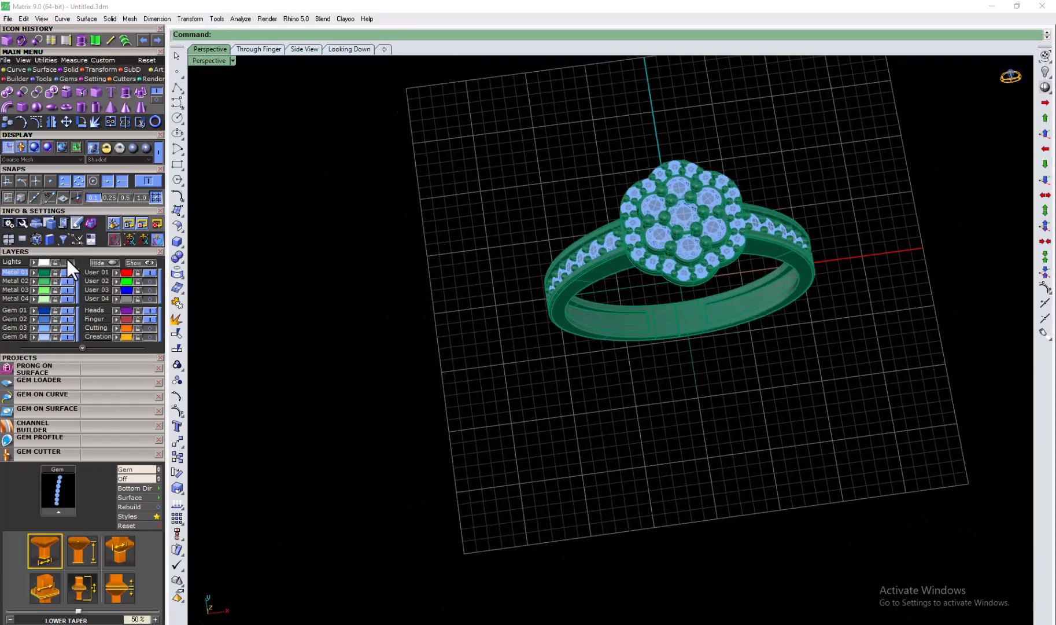
pyautogui.moveTo(694, 255)
pyautogui.mouseDown(button='right')
pyautogui.moveTo(686, 220)
pyautogui.moveTo(676, 244)
pyautogui.mouseUp(button='right')
pyautogui.click(8, 147)
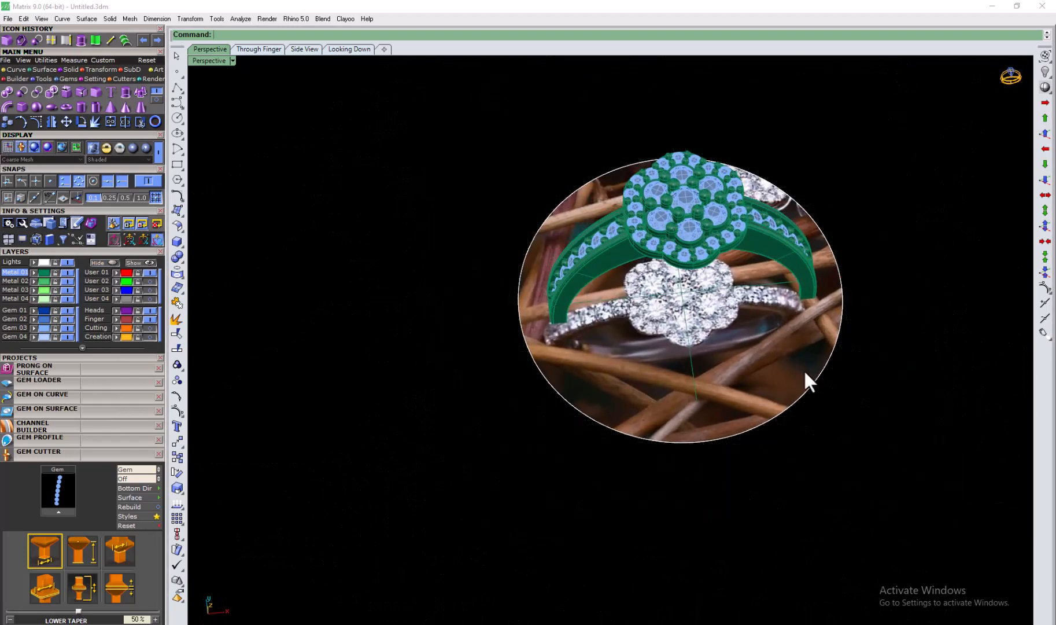
pyautogui.moveTo(805, 378); pyautogui.dragTo(598, 302, button='right')
pyautogui.moveTo(550, 267); pyautogui.dragTo(568, 345, button='right')
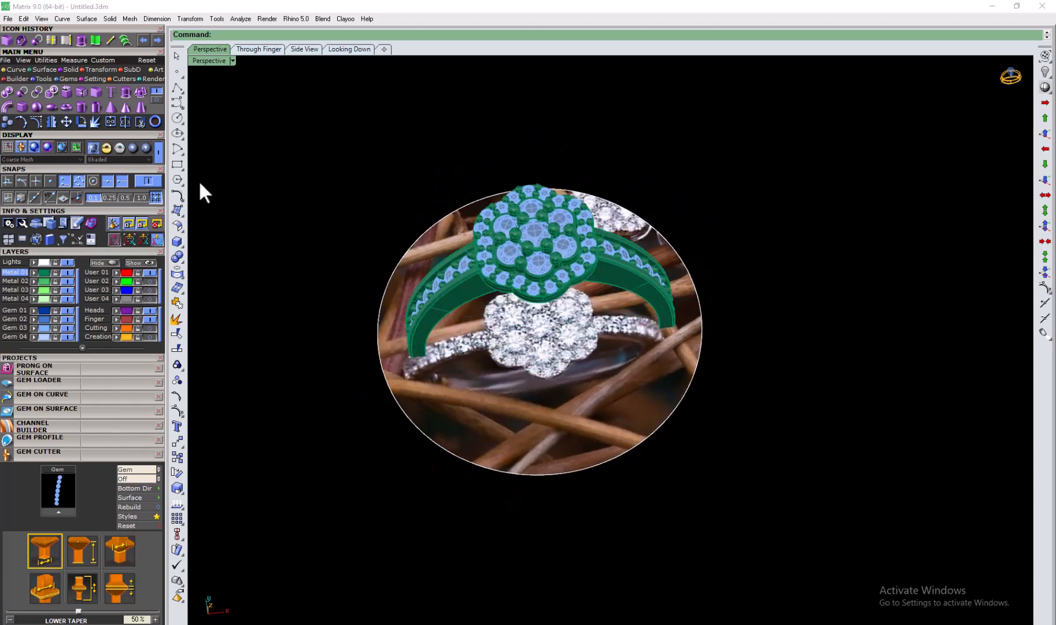
# Step: Open V-Ray Render and assign the Rose Gold material to all Metal 01 objects
pyautogui.click(152, 78)
pyautogui.click(7, 92)
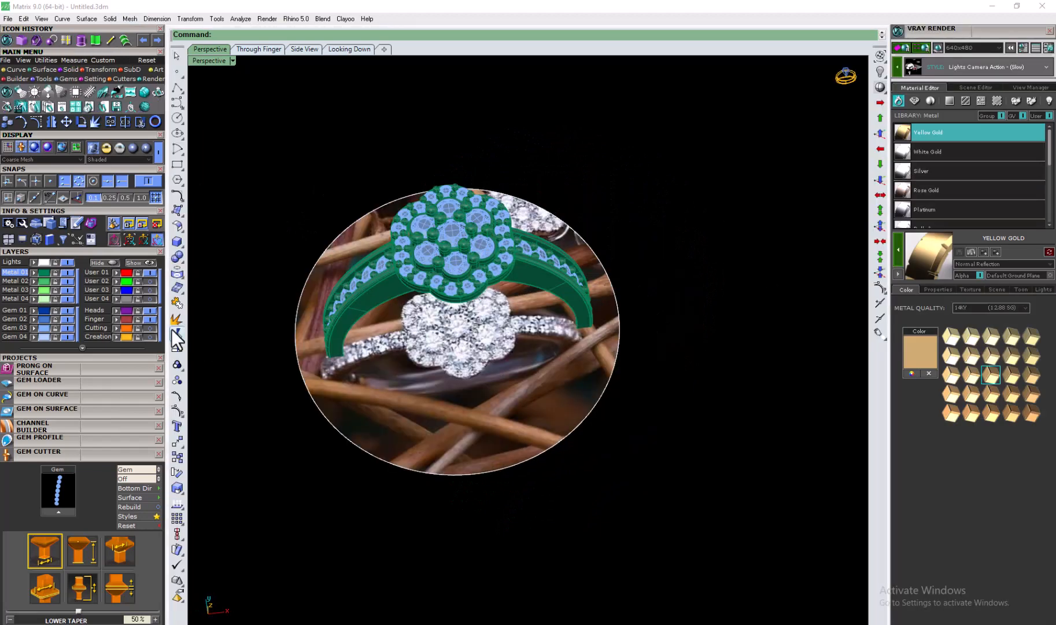
pyautogui.click(52, 277)
pyautogui.click(914, 193)
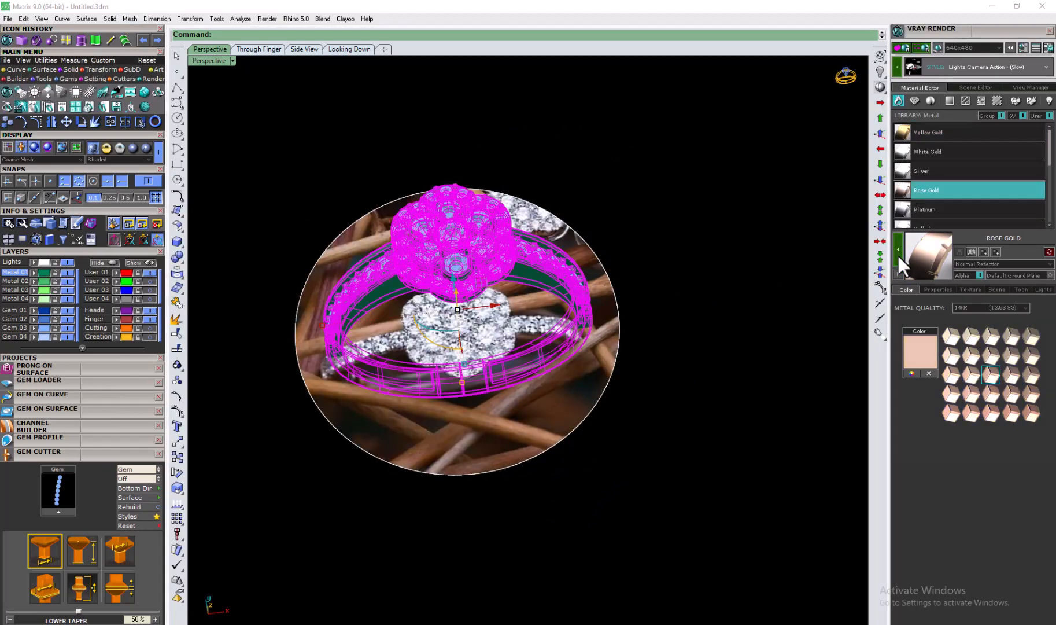
# Step: Set the Perspective view to the Presentation display mode, inspect the ring, and close the V-Ray render settings
pyautogui.click(232, 61)
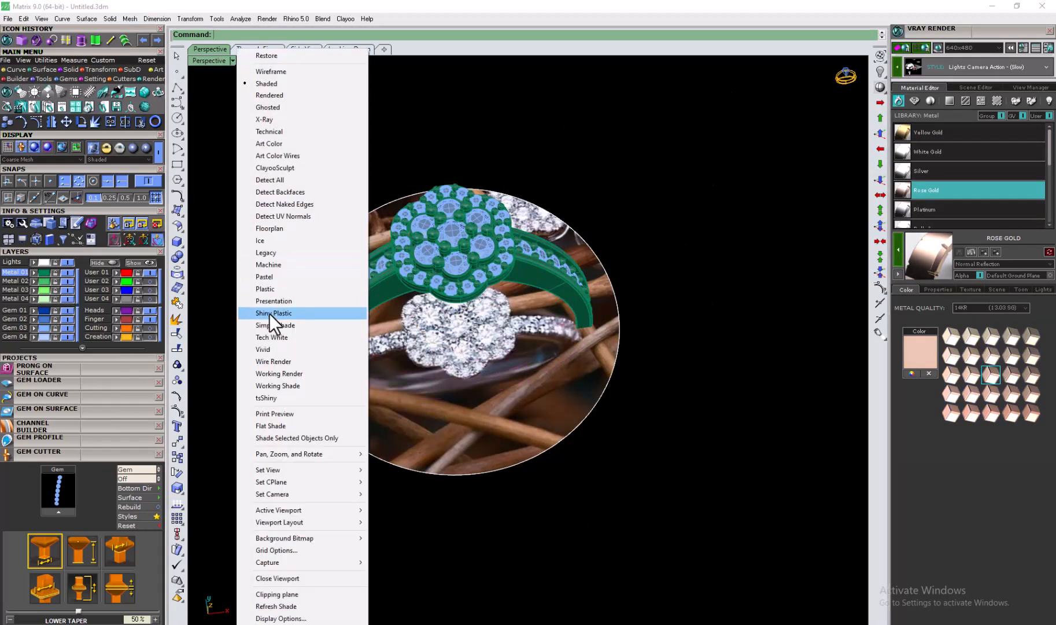
pyautogui.click(333, 318)
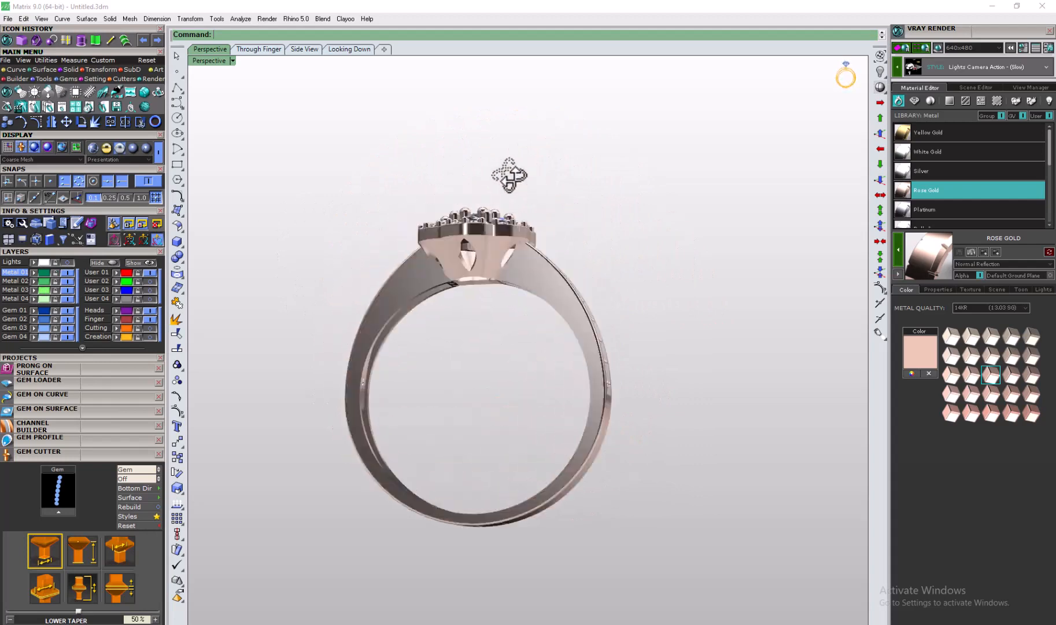
pyautogui.keyDown('shift'); pyautogui.moveTo(550, 342); pyautogui.dragTo(544, 354, button='right'); pyautogui.keyUp('shift')
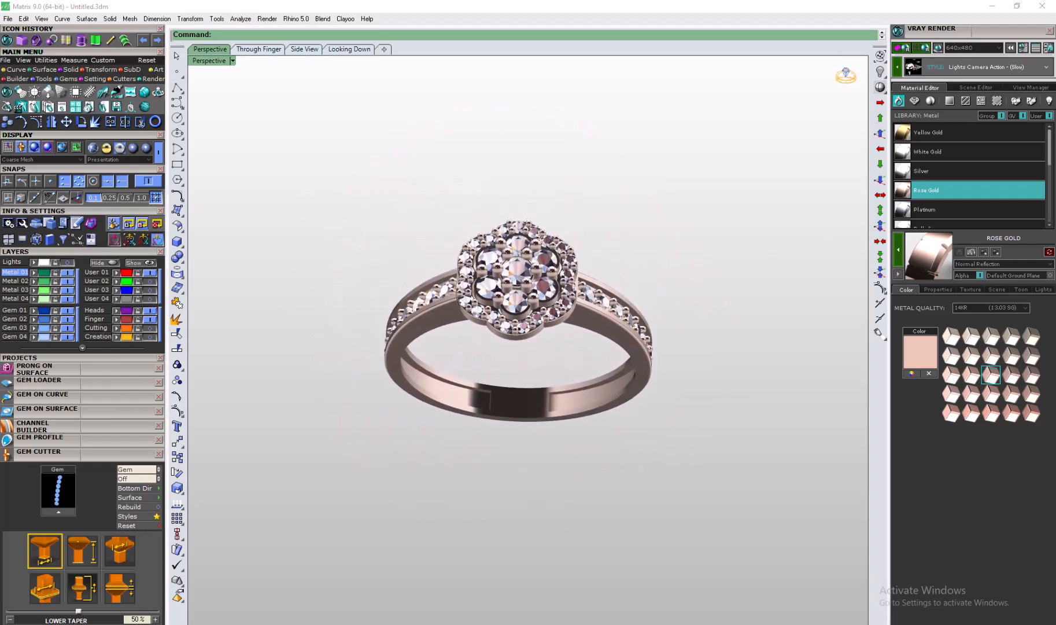
pyautogui.click(1050, 31)
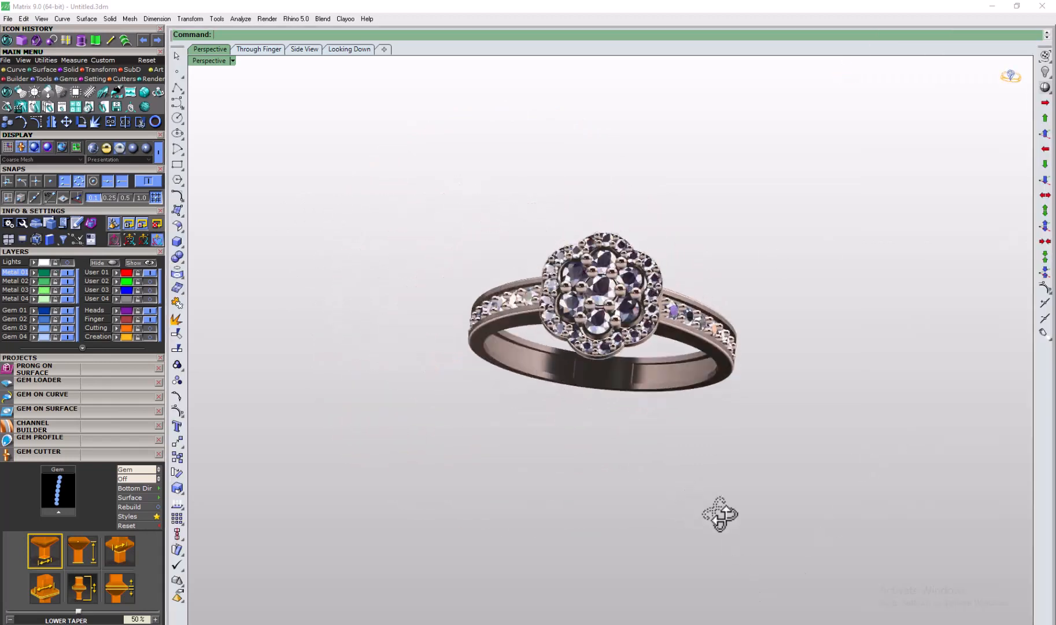